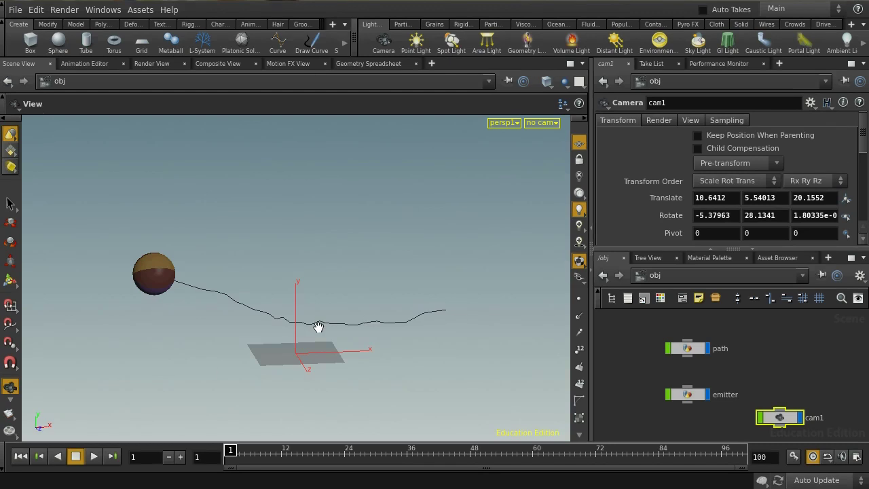
Step: Turn off the display of the path object so its curve is hidden in the viewport
{"action": "mouse_move", "coordinate": [266, 320]}
{"action": "left_mouse_down"}
{"action": "mouse_move", "coordinate": [265, 299]}
{"action": "mouse_move", "coordinate": [231, 281]}
{"action": "mouse_move", "coordinate": [271, 321]}
{"action": "mouse_move", "coordinate": [272, 303]}
{"action": "mouse_move", "coordinate": [272, 316]}
{"action": "left_mouse_up"}
{"action": "left_click_drag", "start_coordinate": [272, 348], "coordinate": [237, 333]}
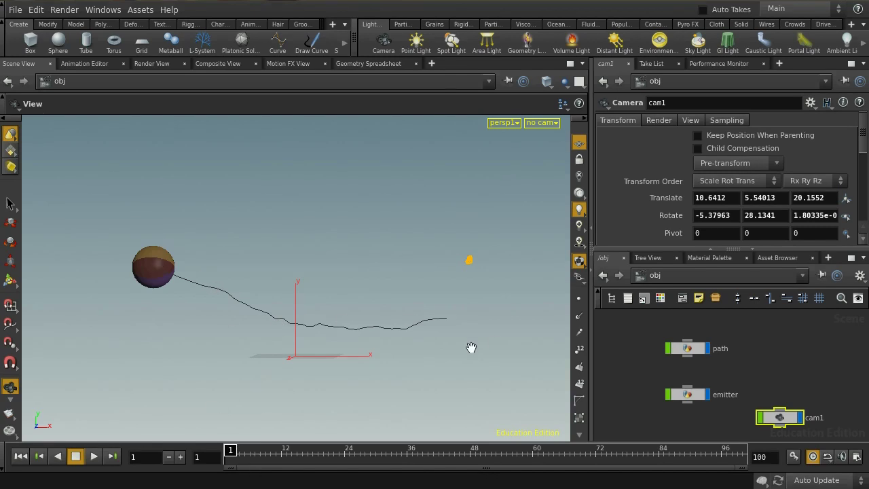
{"action": "mouse_move", "coordinate": [231, 450]}
{"action": "left_mouse_down"}
{"action": "mouse_move", "coordinate": [675, 466]}
{"action": "mouse_move", "coordinate": [203, 453]}
{"action": "left_mouse_up"}
{"action": "left_click", "coordinate": [709, 350]}
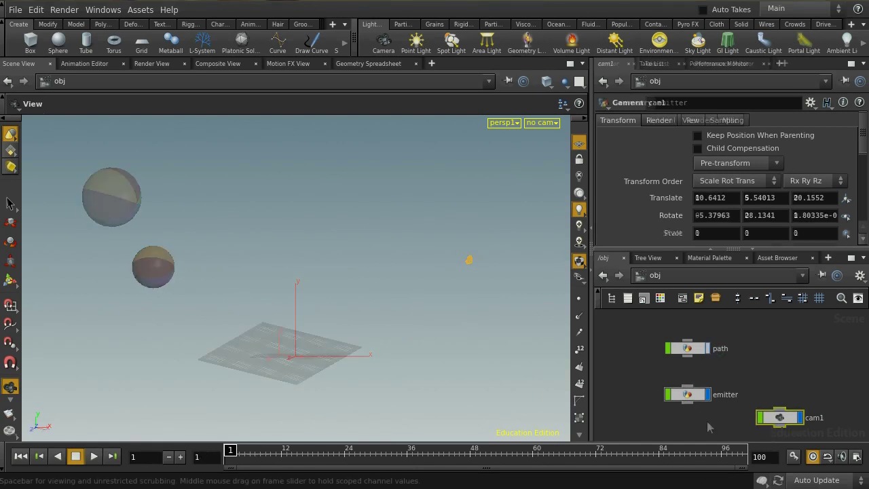
Step: Open the emitter network and examine the primitive attributes of assemble1 and attribcreate1 in the Geometry Spreadsheet
{"action": "left_click", "coordinate": [696, 399]}
{"action": "double_click", "coordinate": [696, 398]}
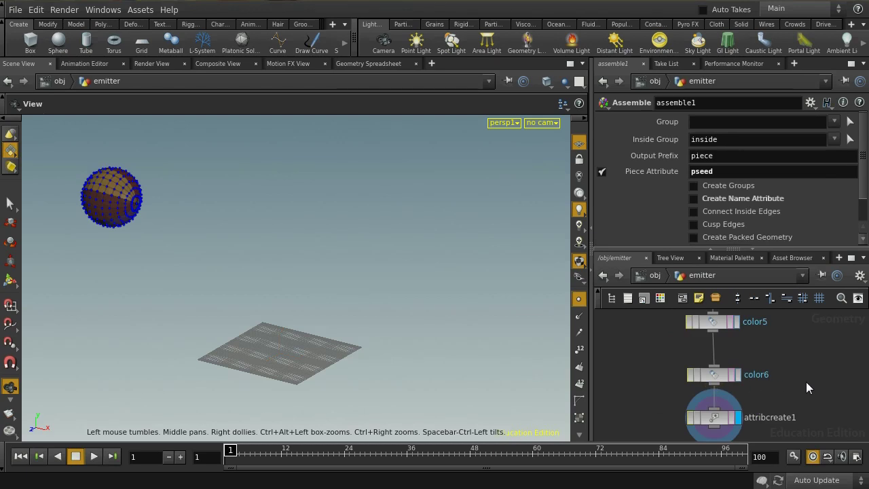
{"action": "left_click", "coordinate": [346, 63]}
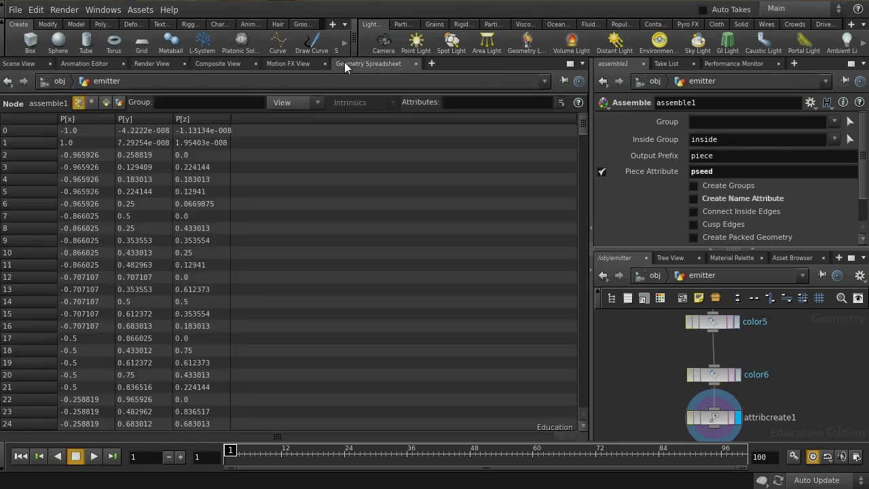
{"action": "left_click", "coordinate": [102, 104]}
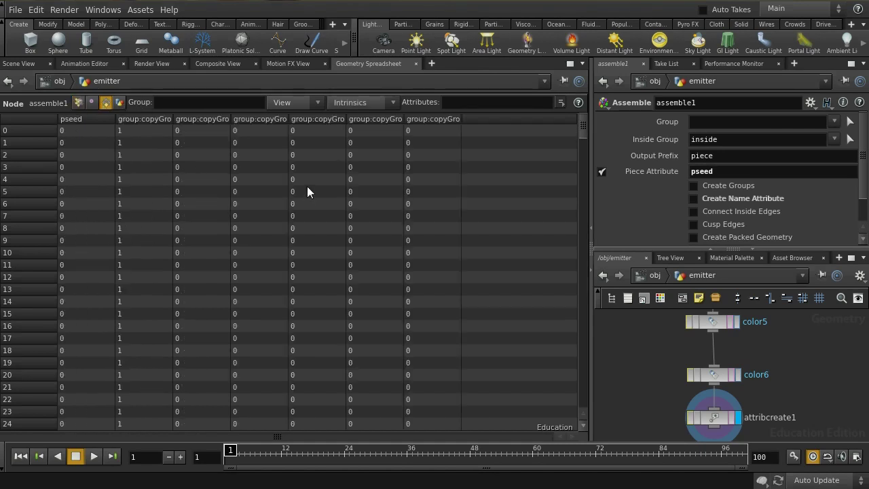
{"action": "left_click", "coordinate": [720, 419]}
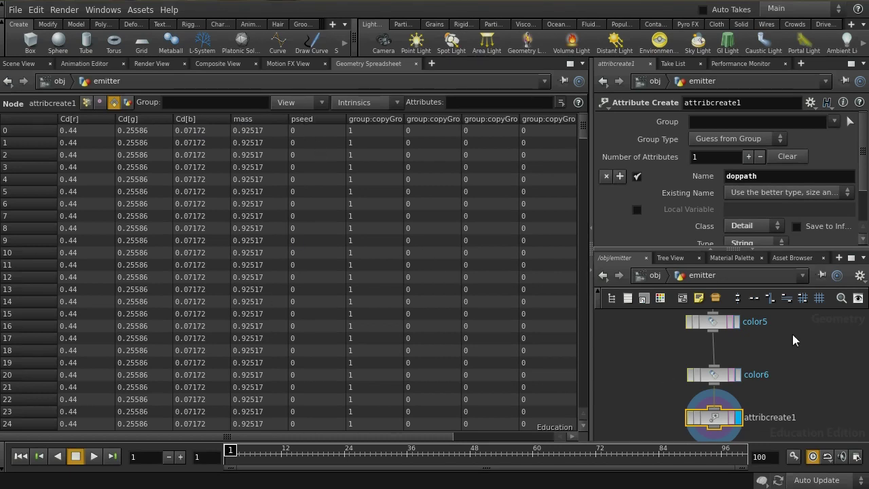
{"action": "middle_click_drag", "start_coordinate": [792, 334], "coordinate": [792, 363]}
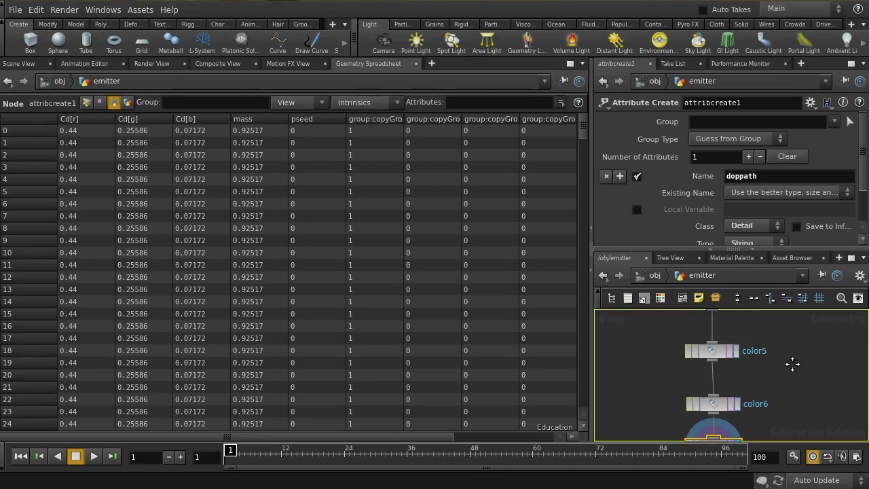
Step: Trace the emitter's node chain up to attribwrangle1 and examine its VEX expression and primitive mass attribute
{"action": "left_click", "coordinate": [8, 65]}
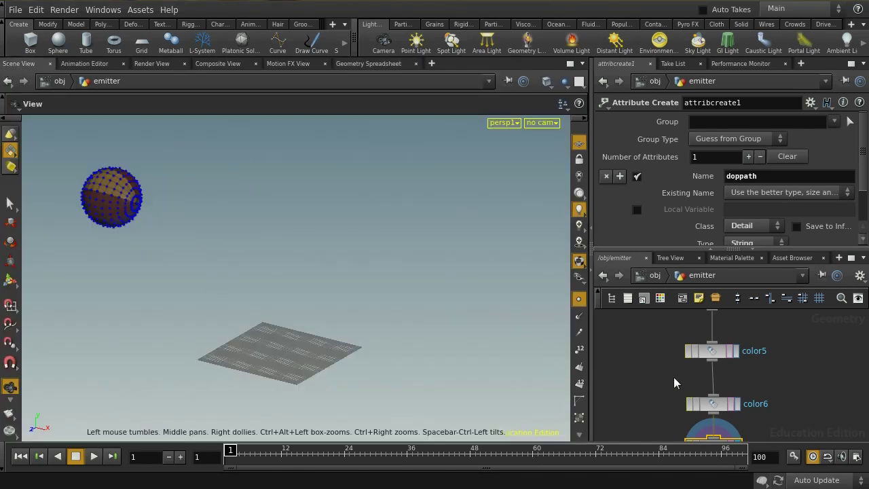
{"action": "middle_click_drag", "start_coordinate": [777, 401], "coordinate": [778, 350]}
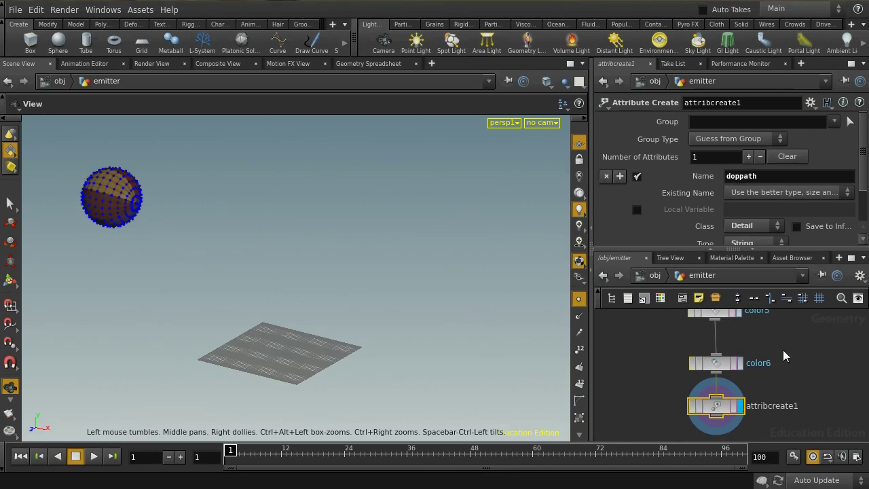
{"action": "middle_click_drag", "start_coordinate": [784, 357], "coordinate": [778, 386]}
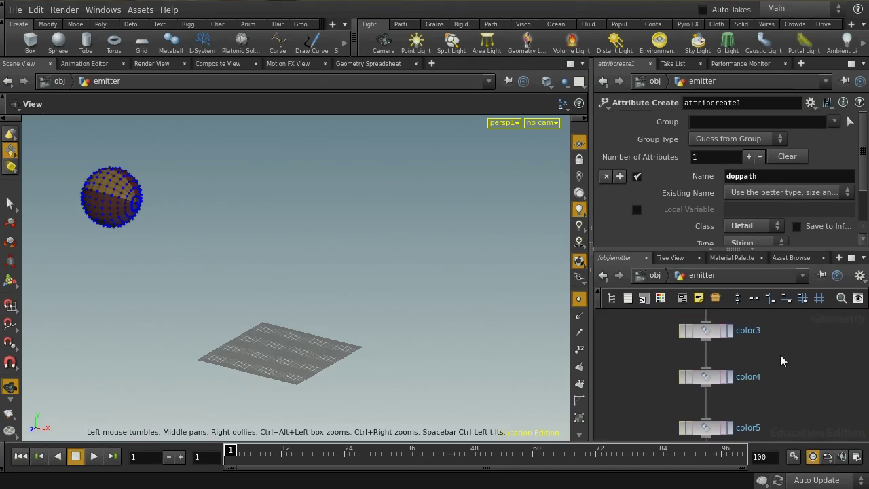
{"action": "left_click", "coordinate": [341, 65]}
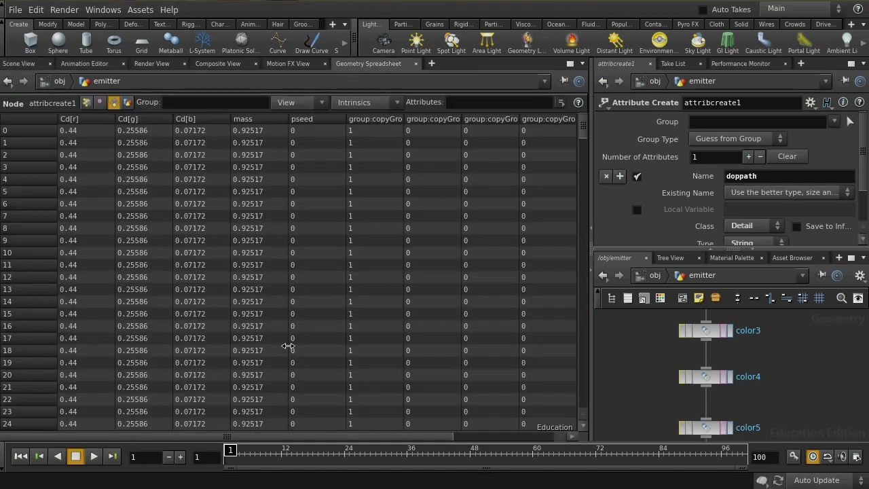
{"action": "left_click_drag", "start_coordinate": [582, 131], "coordinate": [573, 110]}
{"action": "middle_click_drag", "start_coordinate": [796, 331], "coordinate": [790, 424]}
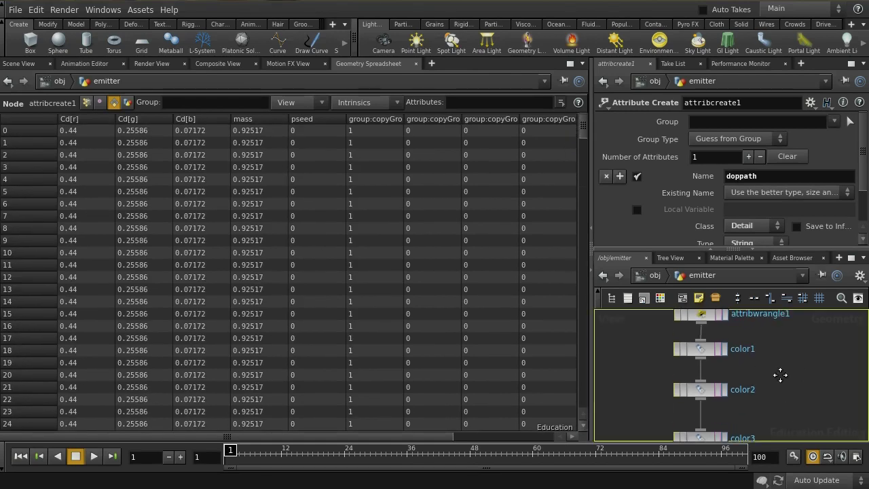
{"action": "middle_click_drag", "start_coordinate": [781, 375], "coordinate": [790, 395]}
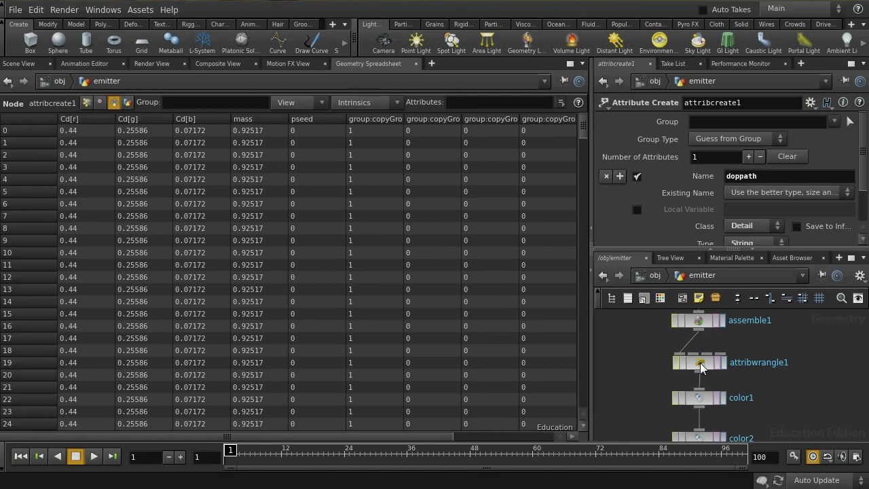
{"action": "left_click", "coordinate": [701, 366]}
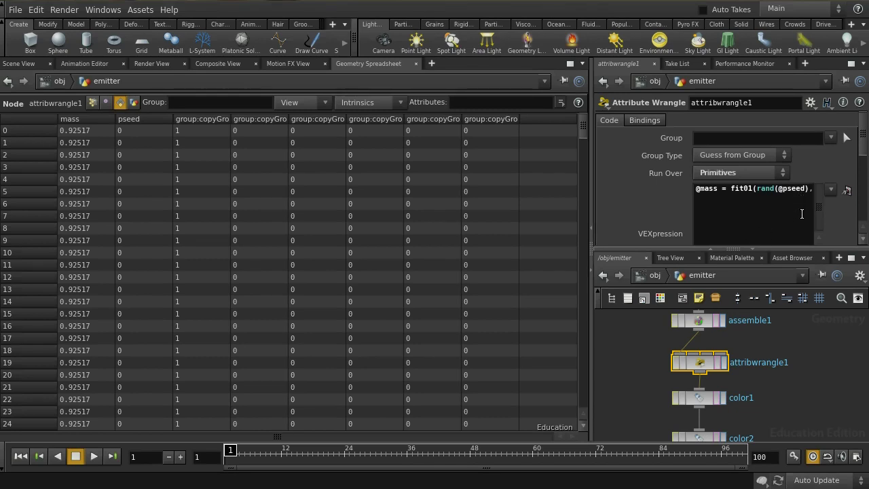
{"action": "mouse_move", "coordinate": [582, 129]}
{"action": "left_mouse_down"}
{"action": "mouse_move", "coordinate": [575, 294]}
{"action": "mouse_move", "coordinate": [585, 129]}
{"action": "left_mouse_up"}
Step: Return to the object level and make the selected emitter geometry a particle source with the Source Particles tool
{"action": "key", "text": "u"}
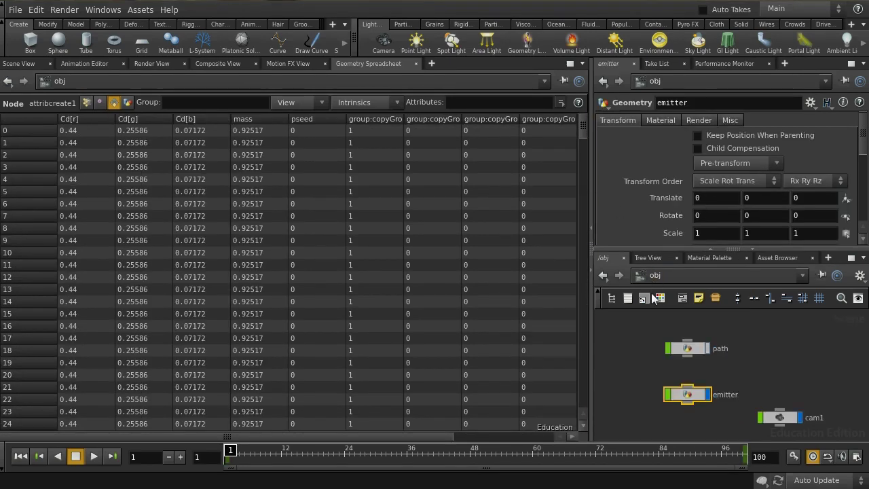
{"action": "left_click", "coordinate": [34, 65]}
{"action": "scroll", "coordinate": [242, 233], "scroll_direction": "down", "scroll_amount": 6}
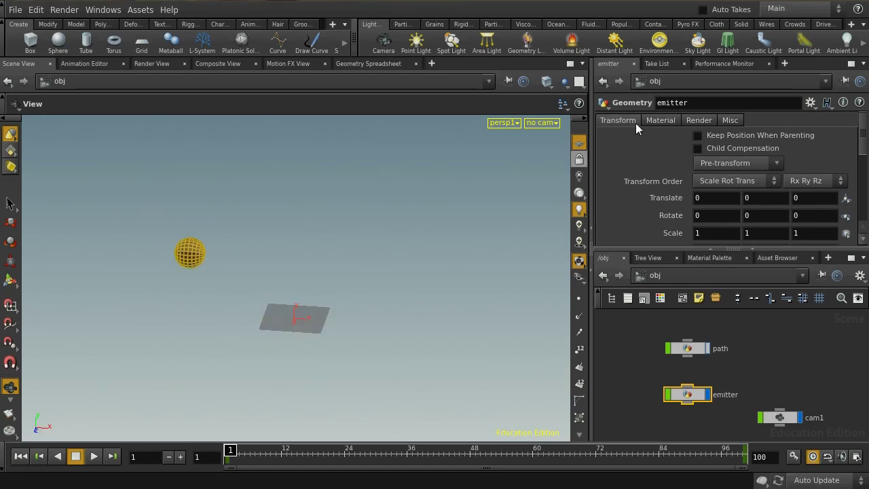
{"action": "left_click", "coordinate": [498, 24]}
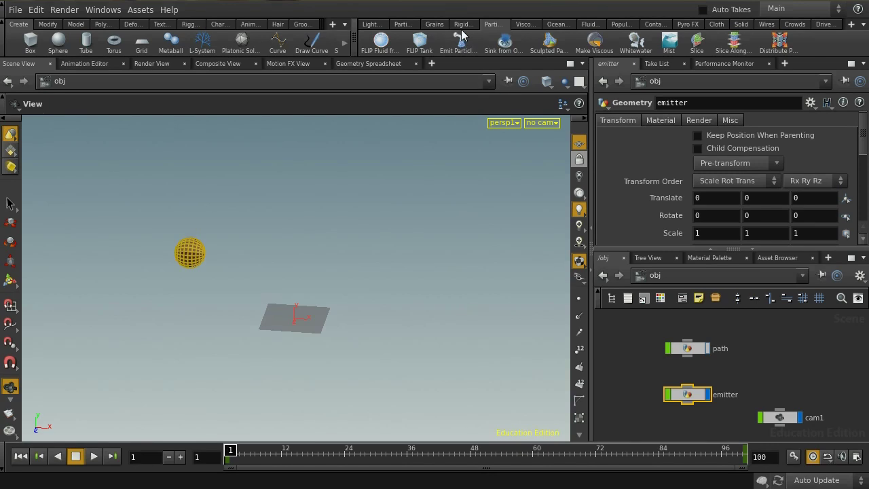
{"action": "left_click", "coordinate": [406, 29]}
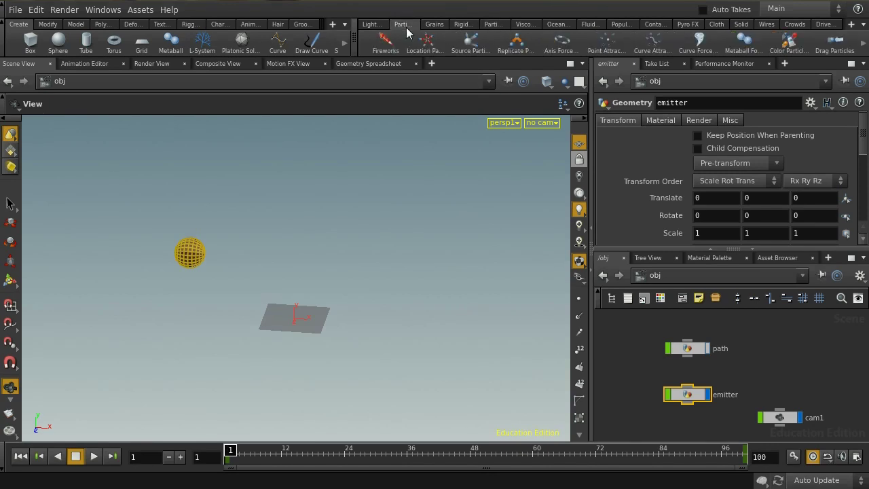
{"action": "left_click", "coordinate": [466, 46]}
{"action": "key", "text": "Return"}
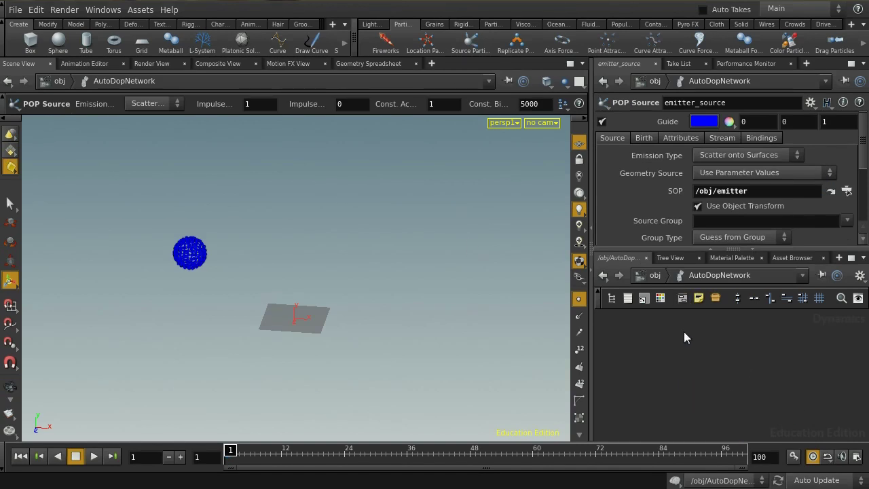
Step: Lay out the AutoDopNetwork nodes with popobject1 farther from the emitter source branch, and bypass the gravity1 node
{"action": "left_click", "coordinate": [851, 257]}
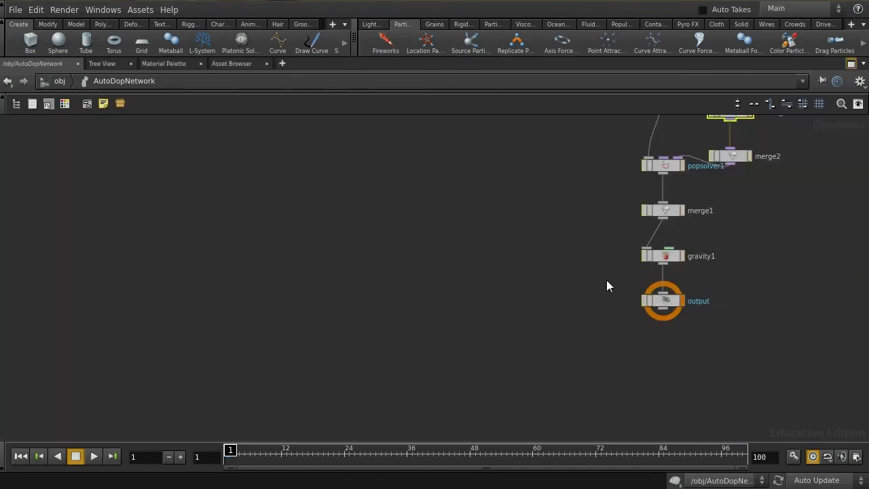
{"action": "middle_click_drag", "start_coordinate": [571, 239], "coordinate": [522, 315]}
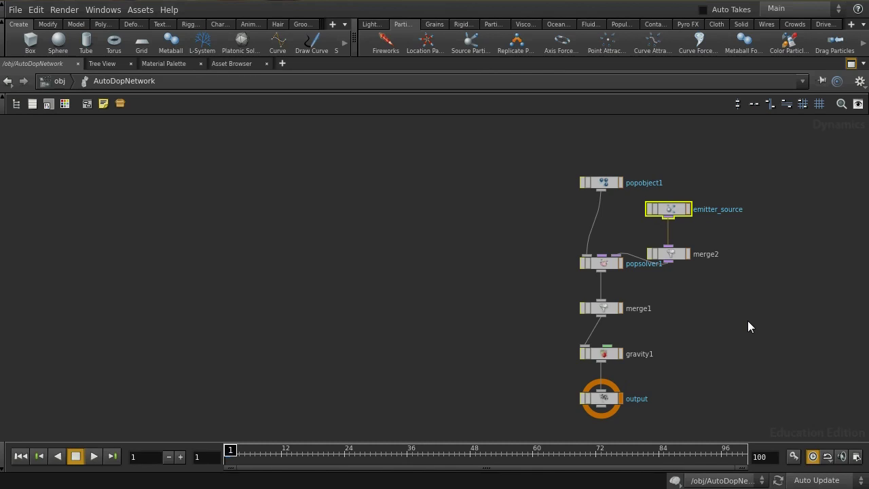
{"action": "key", "text": "l"}
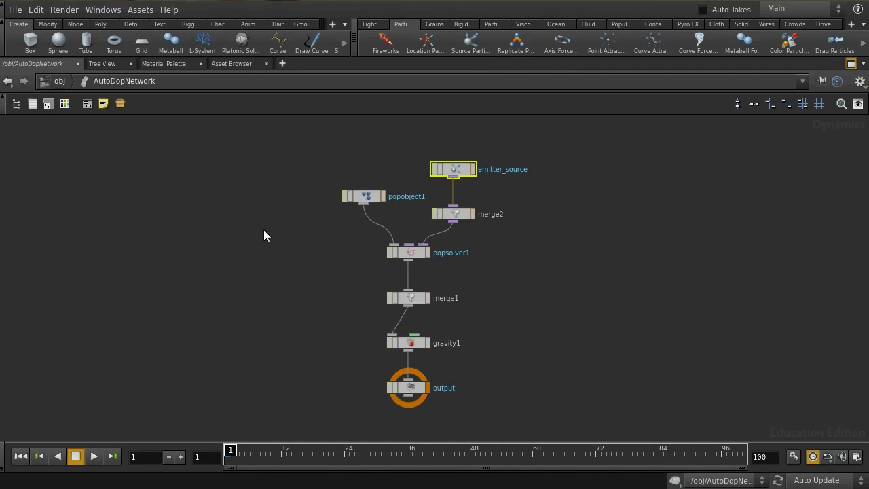
{"action": "left_click_drag", "start_coordinate": [309, 161], "coordinate": [360, 218]}
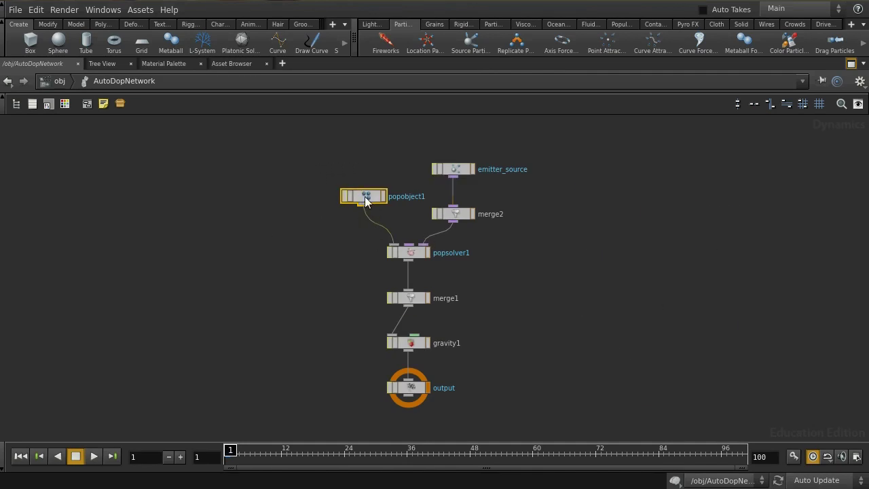
{"action": "left_click_drag", "start_coordinate": [367, 199], "coordinate": [304, 205]}
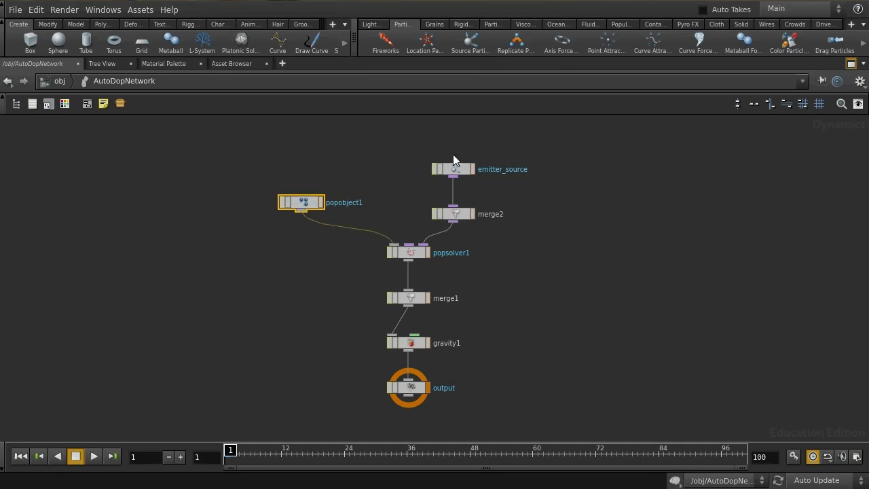
{"action": "left_click", "coordinate": [388, 344]}
Step: Set the constant birth rate of the emitter_source POP Source node to 50000
{"action": "left_click", "coordinate": [454, 169]}
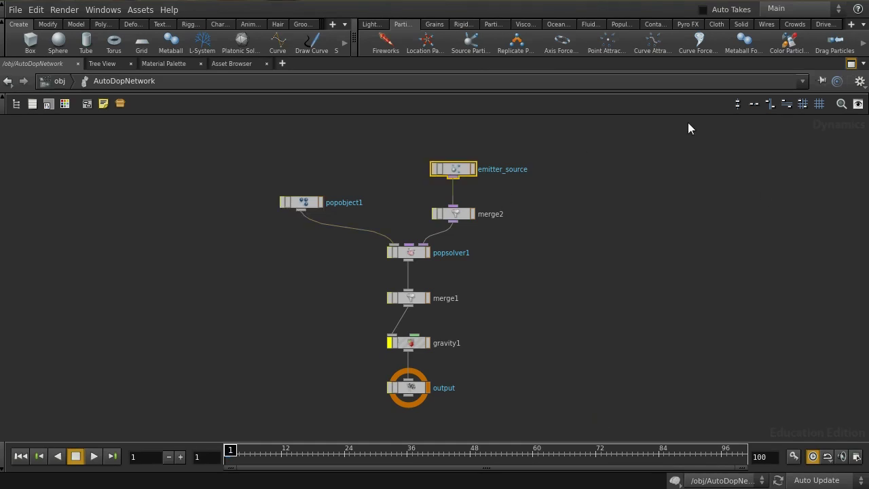
{"action": "left_click", "coordinate": [850, 64]}
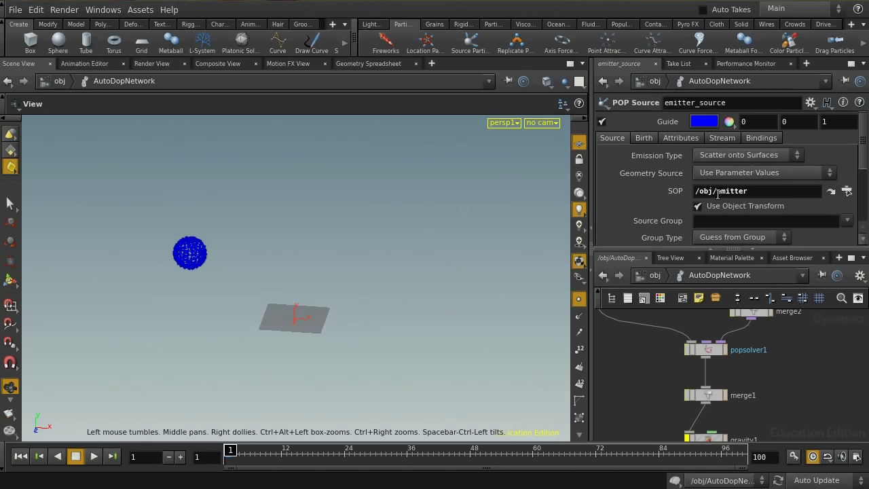
{"action": "left_click", "coordinate": [644, 140]}
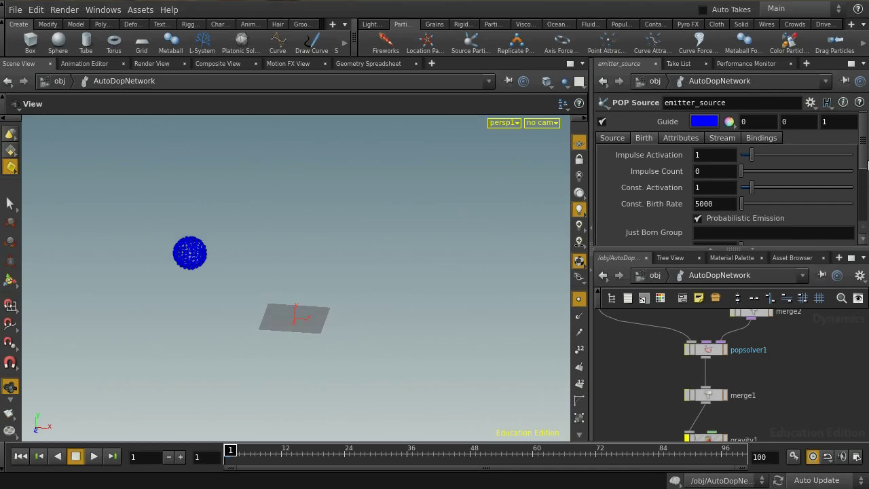
{"action": "scroll", "coordinate": [864, 163], "scroll_direction": "down", "scroll_amount": 1}
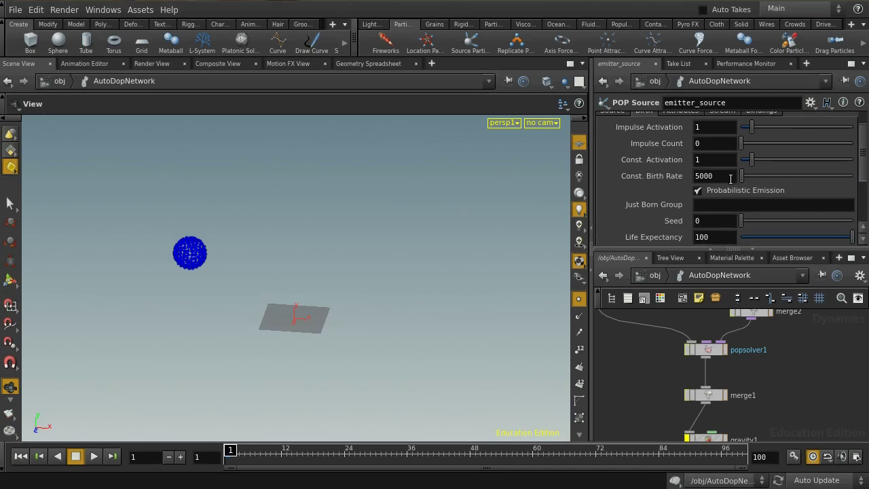
{"action": "key", "text": "Left"}
{"action": "key", "text": "Left"}
{"action": "key", "text": "Left"}
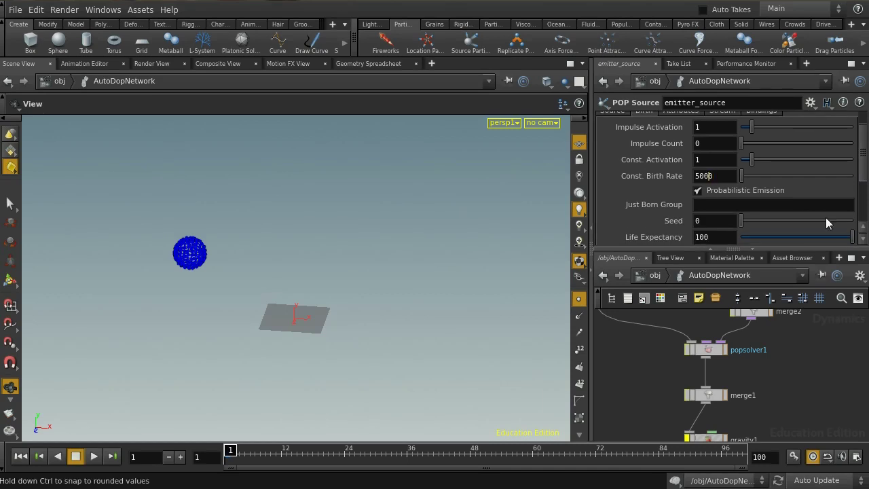
{"action": "key", "text": "Right"}
{"action": "key", "text": "Right"}
{"action": "key", "text": "Right"}
{"action": "key", "text": "Right"}
{"action": "type", "text": "0"}
{"action": "key", "text": "Return"}
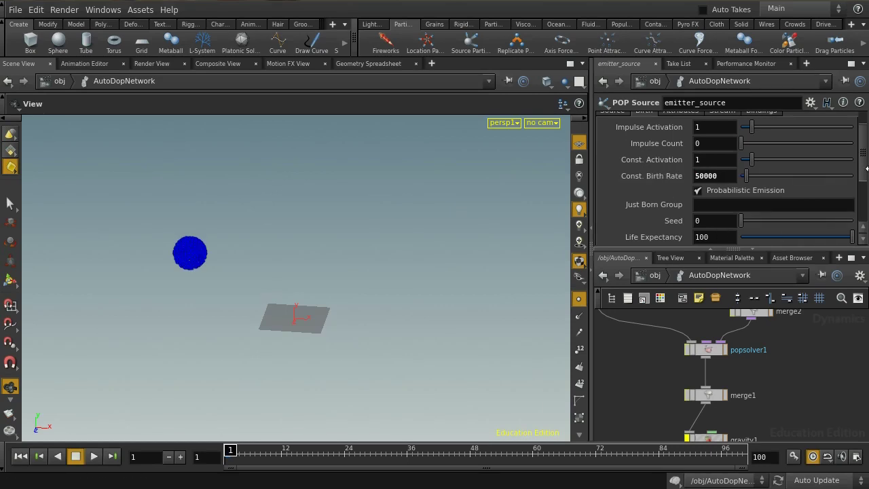
Step: Set Inherit Velocity to 0 in the emission attributes of the emitter_source node
{"action": "scroll", "coordinate": [864, 174], "scroll_direction": "up", "scroll_amount": 2}
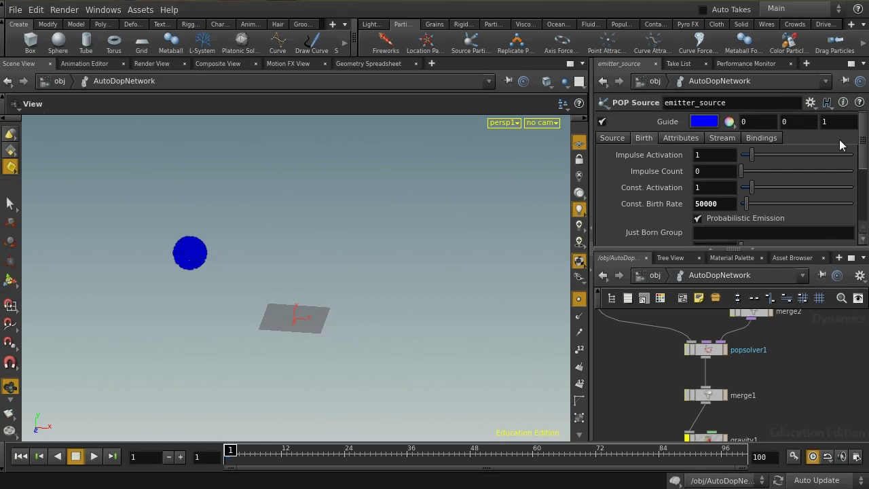
{"action": "left_click", "coordinate": [681, 138]}
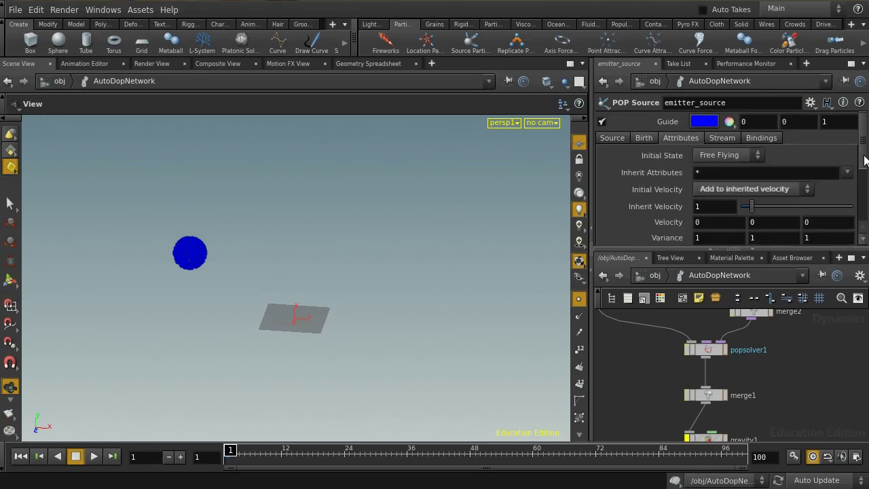
{"action": "scroll", "coordinate": [864, 160], "scroll_direction": "down", "scroll_amount": 1}
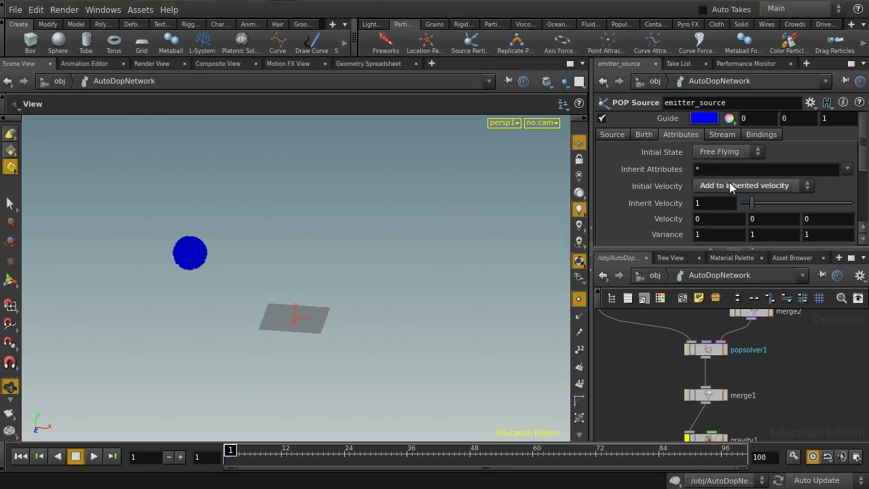
{"action": "scroll", "coordinate": [864, 157], "scroll_direction": "down", "scroll_amount": 3}
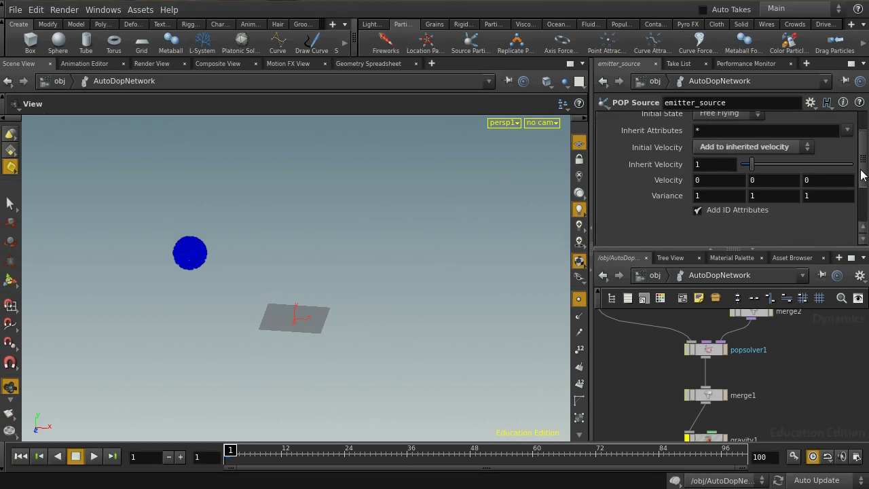
{"action": "left_click_drag", "start_coordinate": [752, 166], "coordinate": [737, 166]}
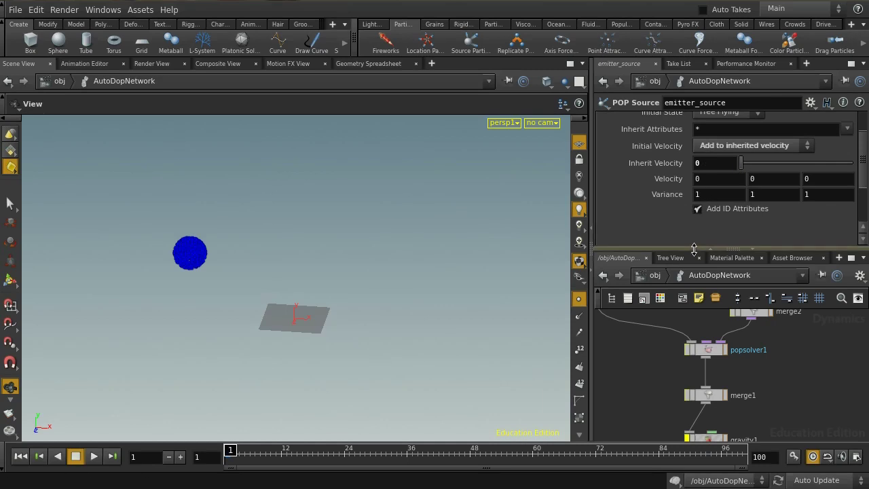
Step: Set the velocity Variance of emitter_source to 0.2 on all three axes and play the simulation to check the particle spread
{"action": "middle_click_drag", "start_coordinate": [663, 195], "coordinate": [597, 202]}
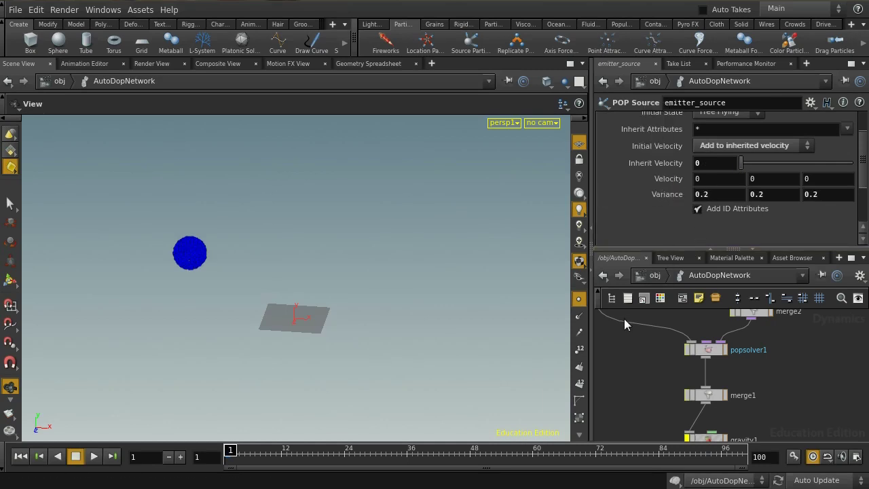
{"action": "left_click", "coordinate": [94, 457]}
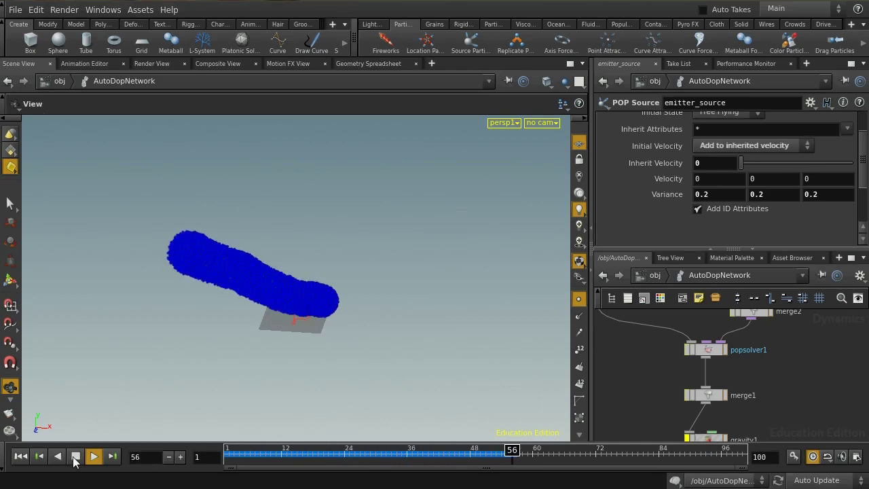
{"action": "left_click", "coordinate": [76, 456]}
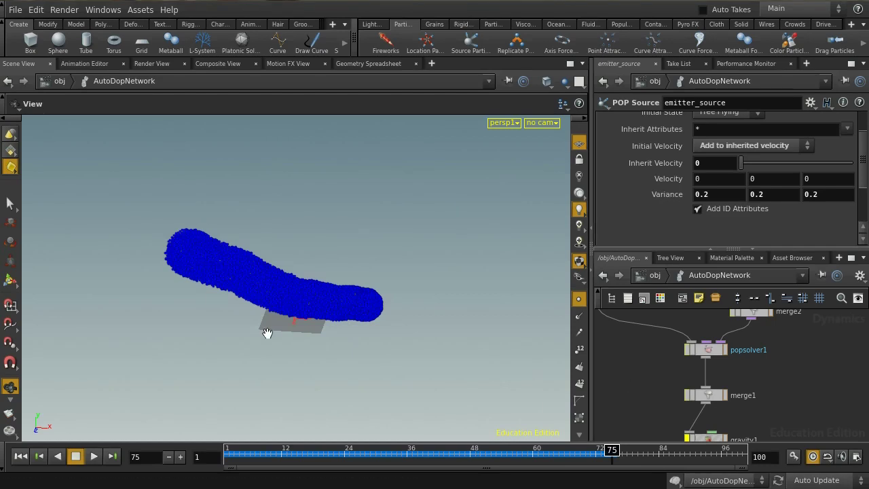
{"action": "left_click_drag", "start_coordinate": [265, 330], "coordinate": [267, 302]}
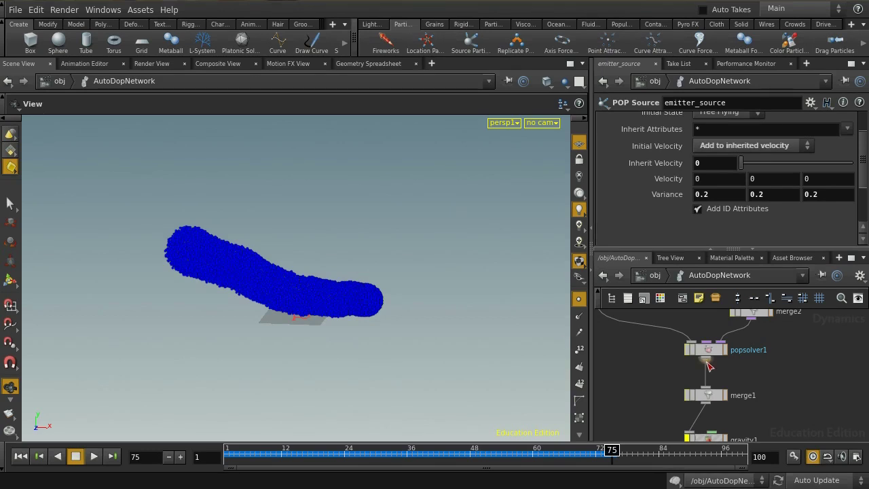
{"action": "middle_click_drag", "start_coordinate": [792, 352], "coordinate": [788, 401]}
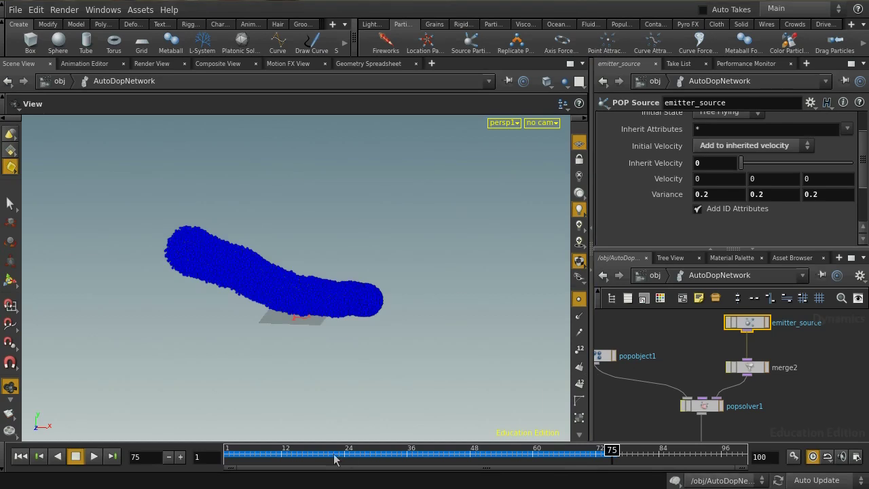
{"action": "left_click", "coordinate": [19, 457]}
Step: Make room below the emitter_source node and insert a POP Force node between it and merge2
{"action": "middle_click_drag", "start_coordinate": [787, 390], "coordinate": [785, 437]}
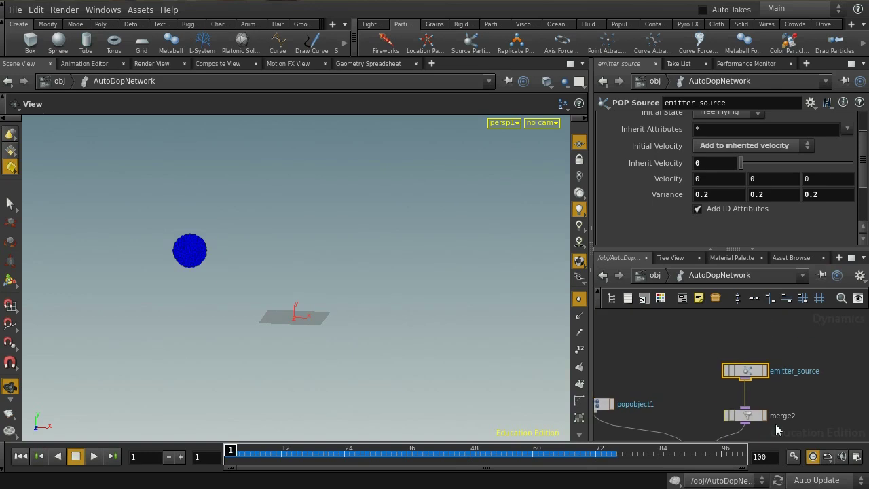
{"action": "left_click_drag", "start_coordinate": [745, 375], "coordinate": [745, 329]}
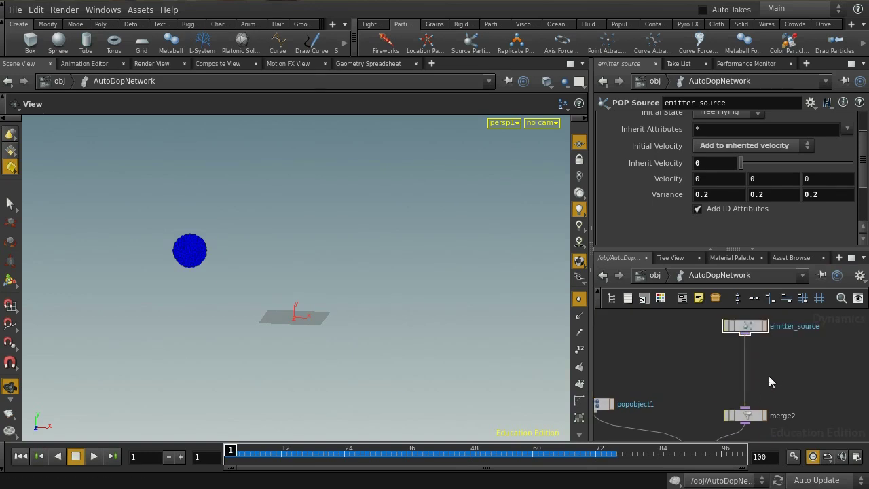
{"action": "key", "text": "Tab"}
{"action": "type", "text": "pp"}
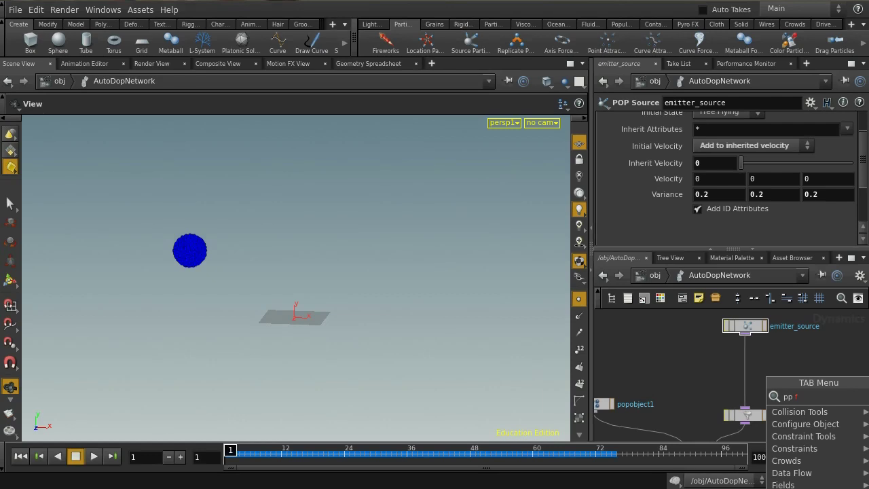
{"action": "key", "text": "Return"}
{"action": "left_click", "coordinate": [745, 370]}
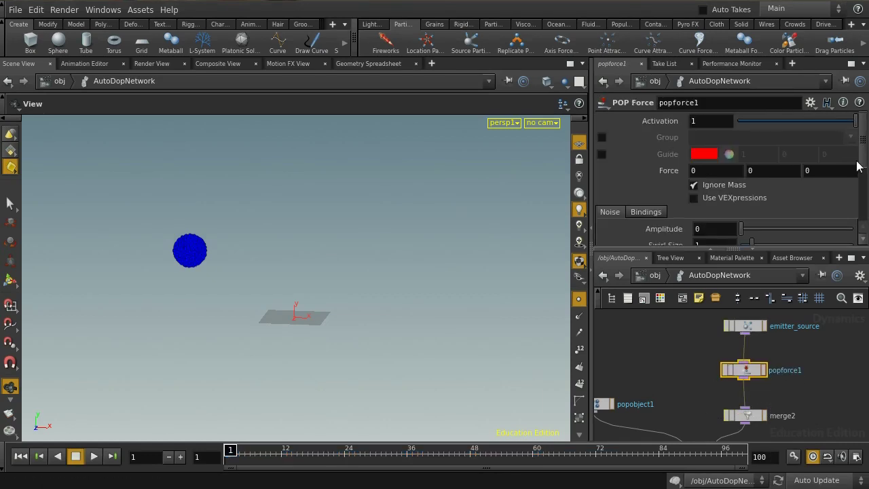
Step: Enable Use VEXpressions for the noise of popforce1 and load the Pass Through preset code
{"action": "scroll", "coordinate": [711, 150], "scroll_direction": "down", "scroll_amount": 2}
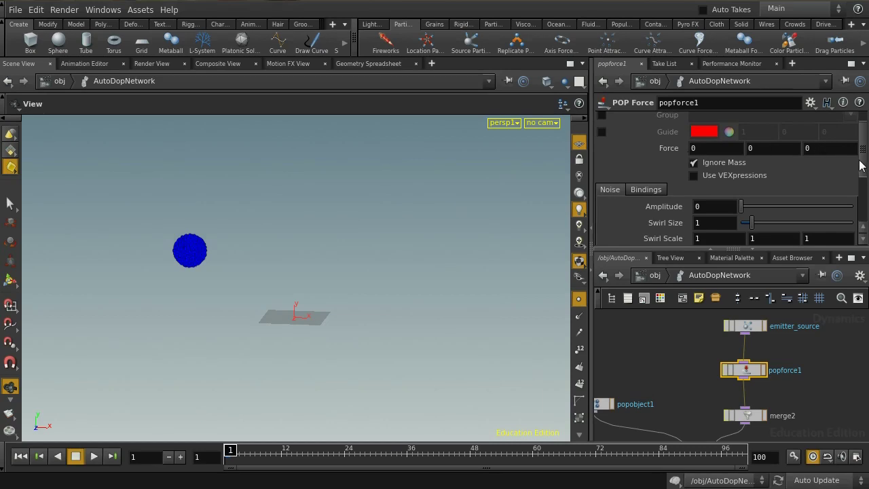
{"action": "left_click_drag", "start_coordinate": [860, 164], "coordinate": [861, 204]}
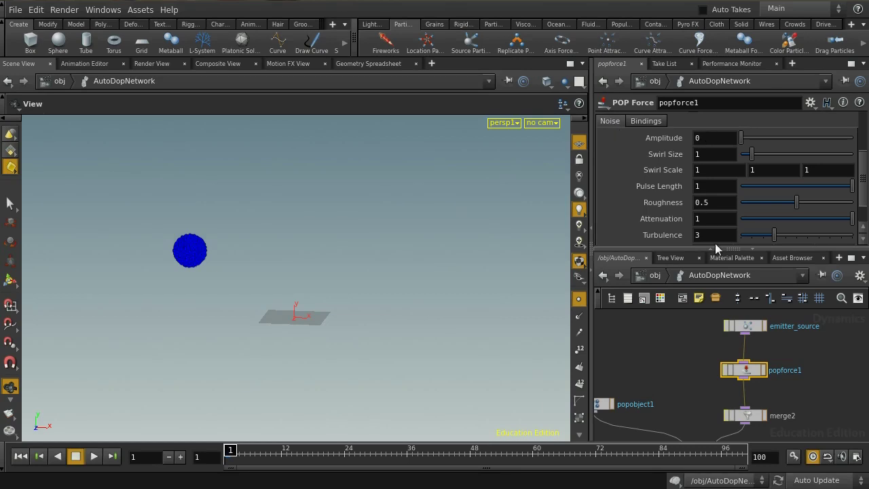
{"action": "left_click", "coordinate": [851, 63]}
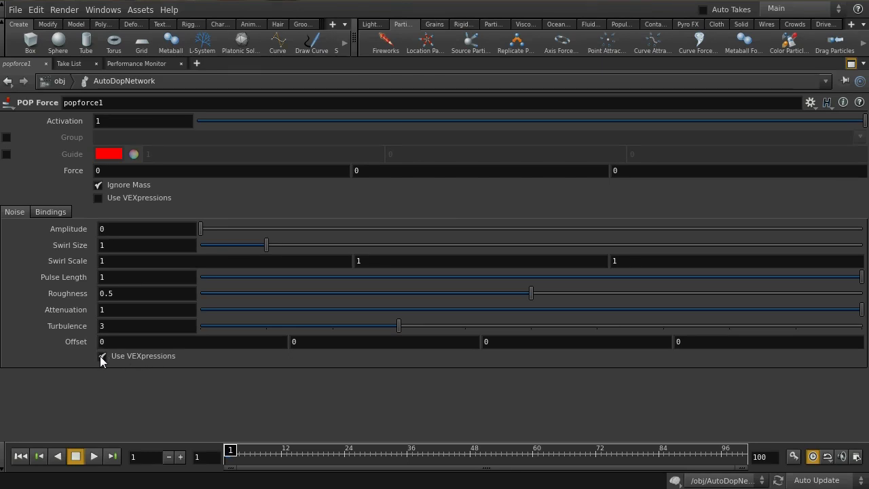
{"action": "left_click", "coordinate": [101, 356]}
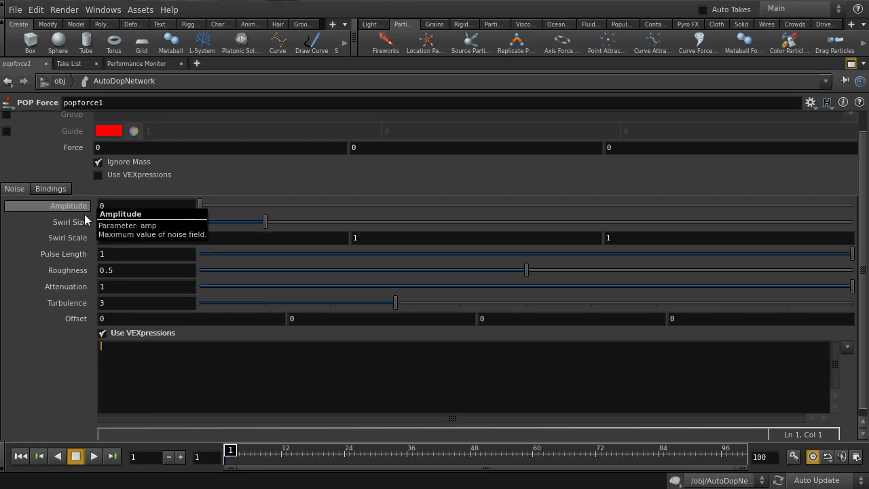
{"action": "left_click", "coordinate": [846, 348]}
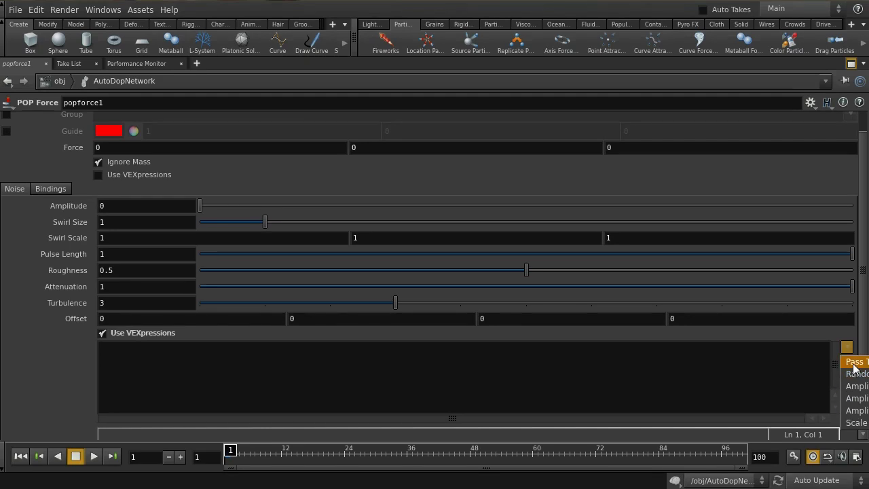
{"action": "left_click", "coordinate": [855, 366]}
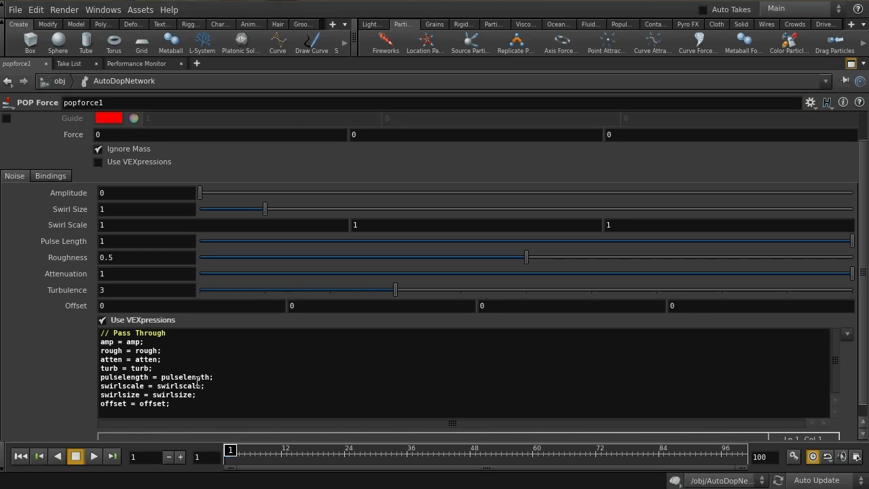
Step: Delete the lines from amp through swirlsize in the noise VEXpression, leaving only the offset line under the comment
{"action": "left_click", "coordinate": [142, 342]}
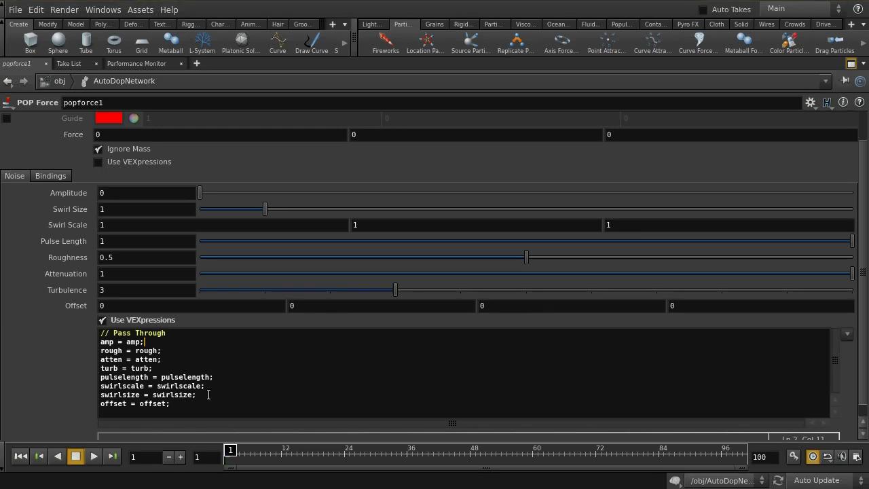
{"action": "left_click_drag", "start_coordinate": [197, 394], "coordinate": [92, 345]}
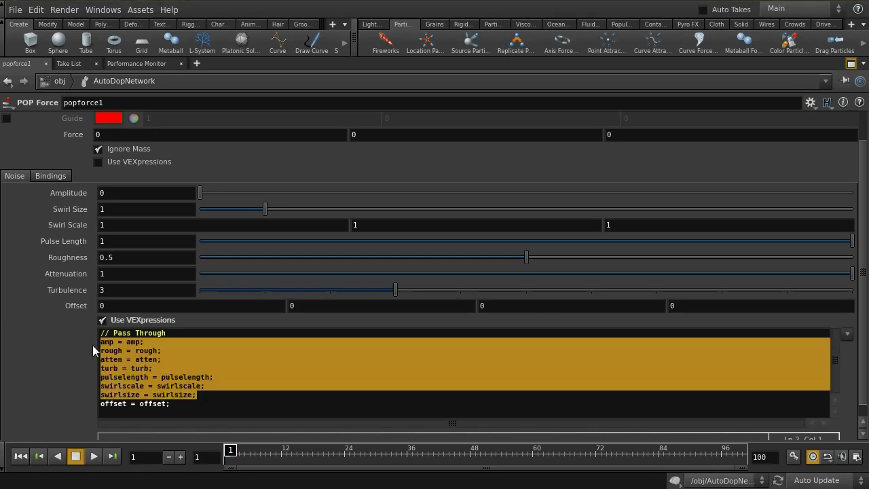
{"action": "key", "text": "BackSpace"}
{"action": "key", "text": "BackSpace"}
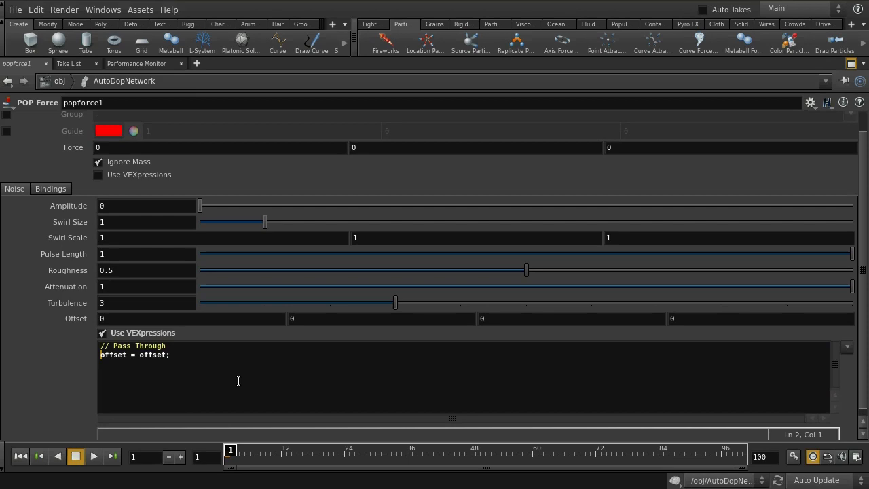
Step: Replace the value assigned to offset in the noise VEXpression with the set function, keeping the closing semicolon
{"action": "left_click", "coordinate": [238, 380]}
{"action": "key", "text": "BackSpace"}
{"action": "key", "text": "BackSpace"}
{"action": "key", "text": "BackSpace"}
{"action": "key", "text": "BackSpace"}
{"action": "key", "text": "BackSpace"}
{"action": "key", "text": "BackSpace"}
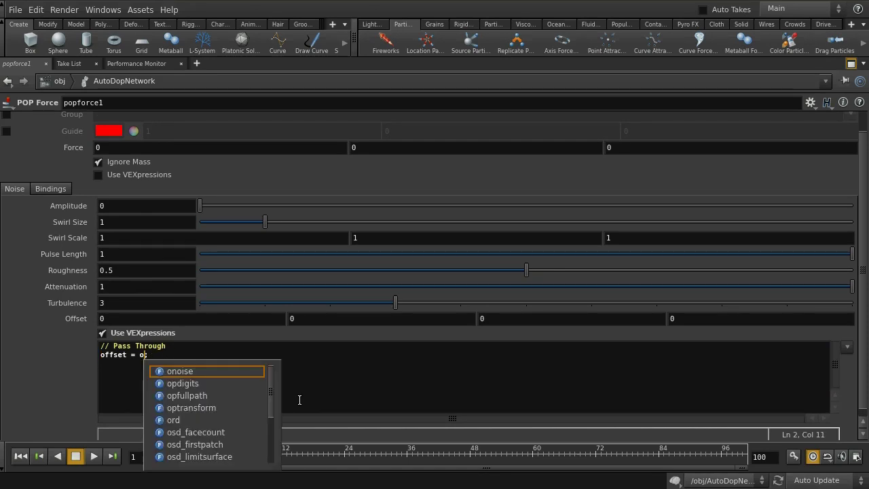
{"action": "key", "text": "BackSpace"}
{"action": "type", "text": "set"}
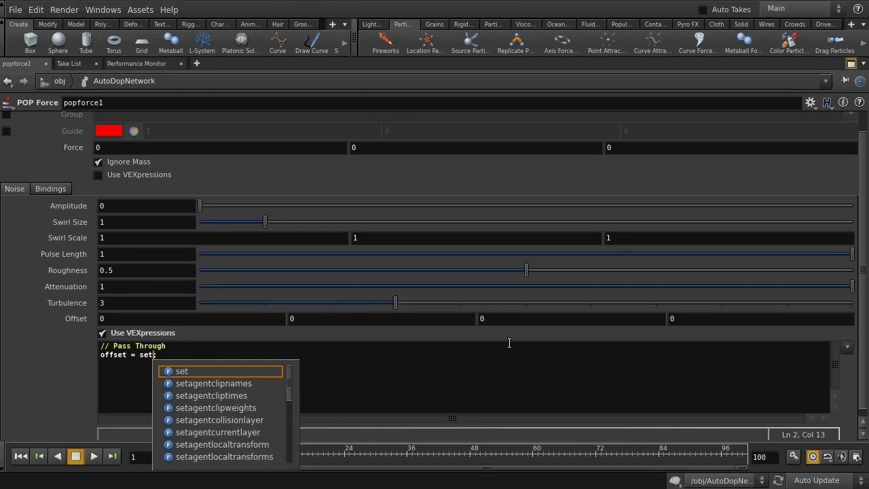
{"action": "type", "text": ";"}
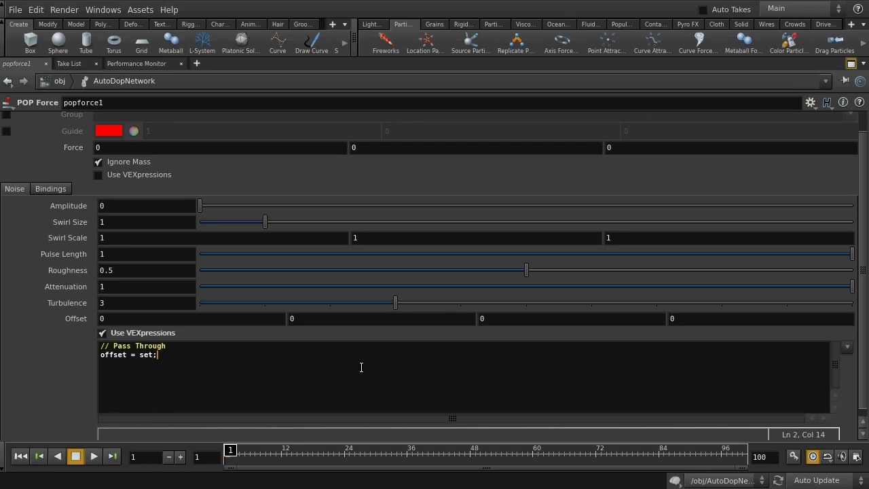
{"action": "key", "text": "Left"}
{"action": "type", "text": "("}
{"action": "type", "text": " )"}
{"action": "key", "text": "Left"}
{"action": "key", "text": "Left"}
{"action": "type", "text": "@Time,"}
{"action": "key", "text": "Left"}
{"action": "key", "text": "Left"}
{"action": "key", "text": "Left"}
{"action": "key", "text": "Left"}
{"action": "key", "text": "Left"}
{"action": "key", "text": "Left"}
{"action": "key", "text": "BackSpace"}
{"action": "key", "text": "Left"}
{"action": "key", "text": "Right"}
{"action": "key", "text": "Right"}
{"action": "key", "text": "Right"}
{"action": "key", "text": "Right"}
{"action": "key", "text": "Right"}
{"action": "key", "text": "Right"}
{"action": "key", "text": "Right"}
{"action": "key", "text": "Right"}
{"action": "type", "text": "pseed * 10, "}
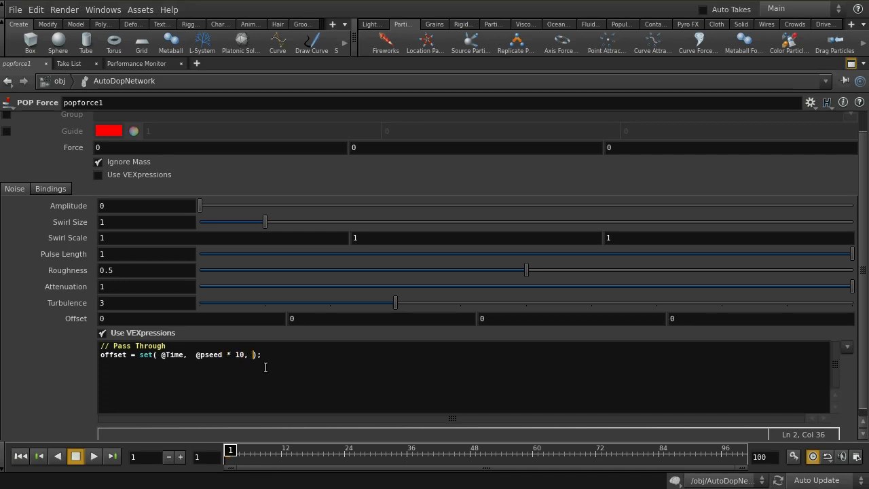
{"action": "type", "text": "0, 0"}
{"action": "key", "text": "Return"}
{"action": "left_click", "coordinate": [851, 63]}
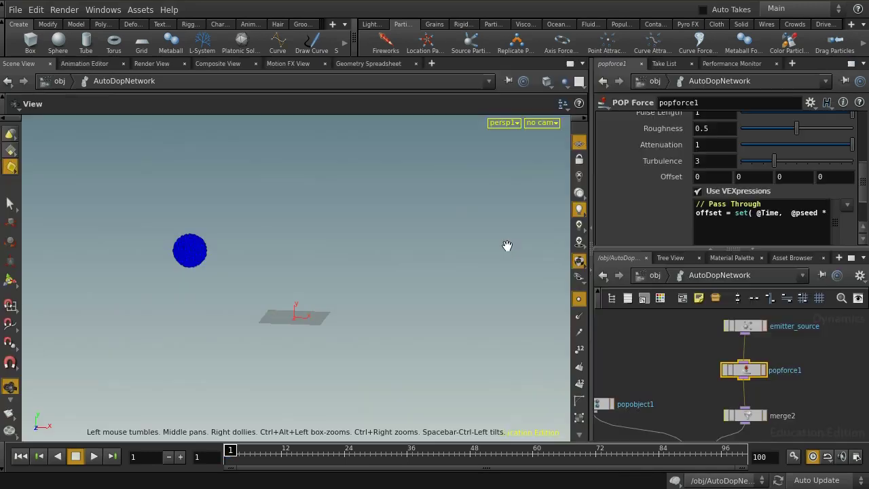
Step: Play the simulation to check the effect of the noise force on the particles and return to frame 1
{"action": "left_click", "coordinate": [93, 456]}
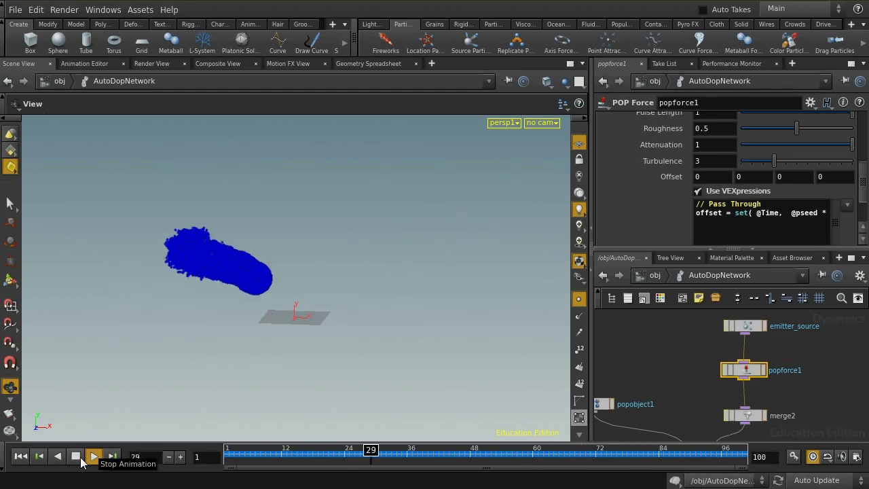
{"action": "left_click", "coordinate": [76, 457]}
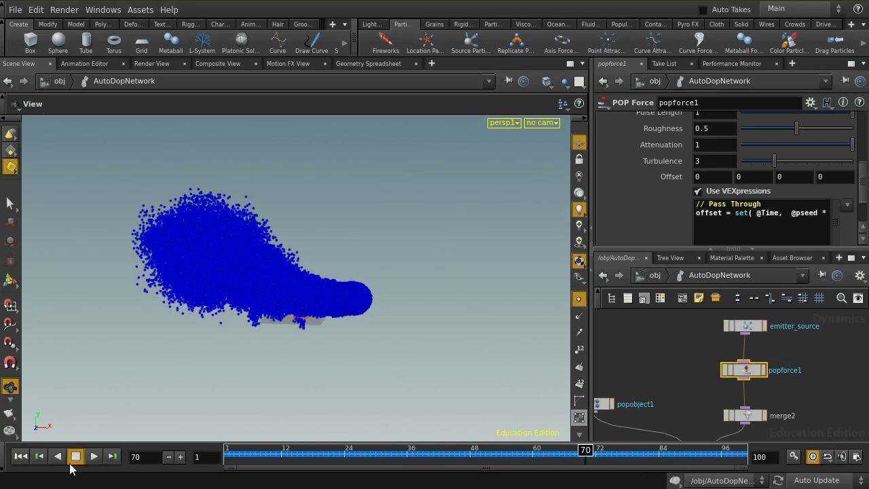
{"action": "left_click", "coordinate": [20, 456]}
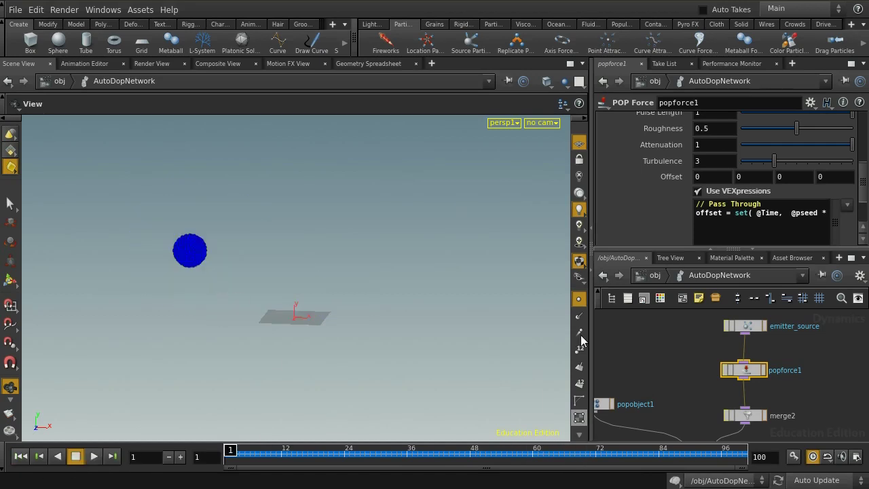
Step: Move emitter_source and popforce1 up and insert a POP Drag node between popforce1 and merge2
{"action": "scroll", "coordinate": [779, 365], "scroll_direction": "down", "scroll_amount": 3}
{"action": "left_click_drag", "start_coordinate": [721, 333], "coordinate": [749, 307]}
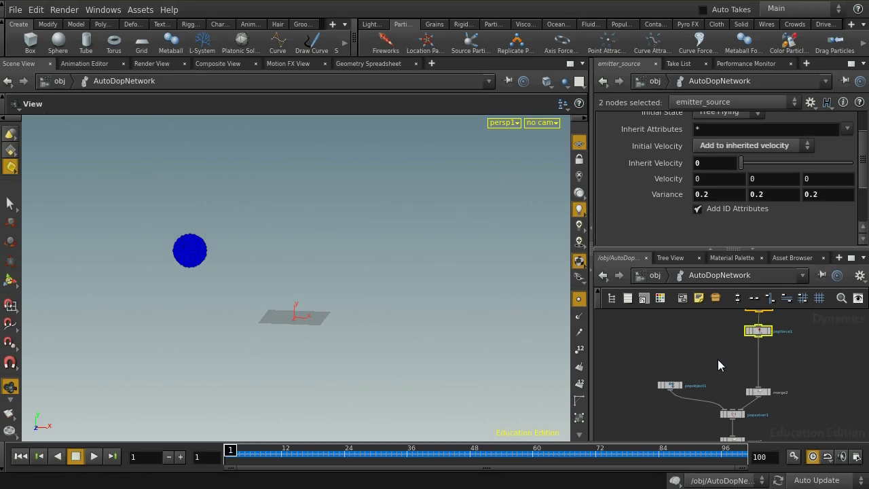
{"action": "key", "text": "Tab"}
{"action": "type", "text": "po"}
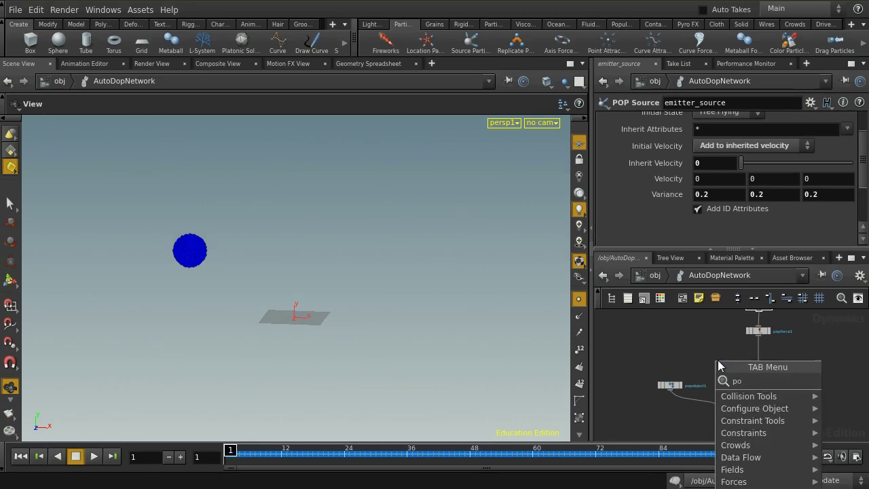
{"action": "type", "text": "p dra"}
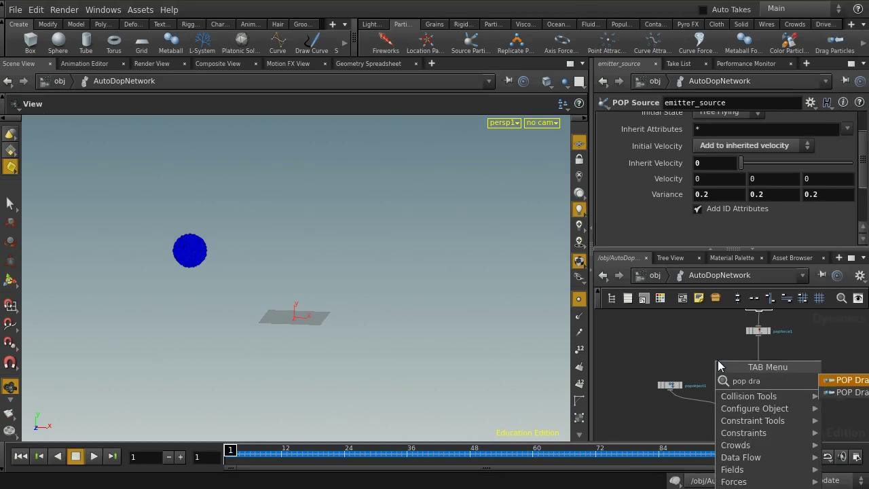
{"action": "key", "text": "Return"}
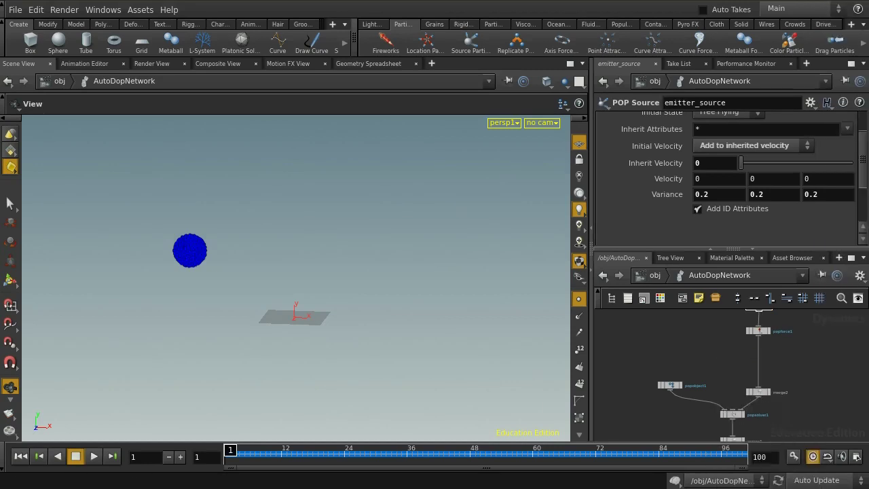
{"action": "left_click", "coordinate": [764, 364]}
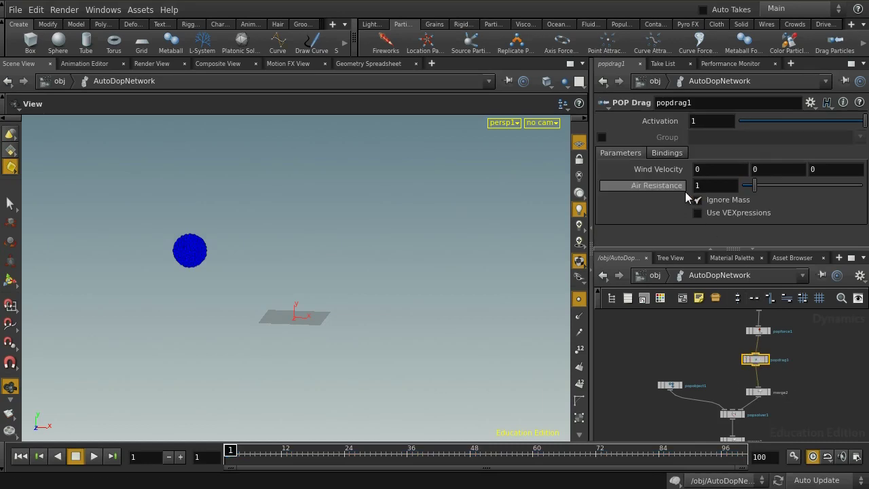
Step: Play the simulation to inspect the particles with drag from another angle, and return to the object level
{"action": "left_click", "coordinate": [95, 457]}
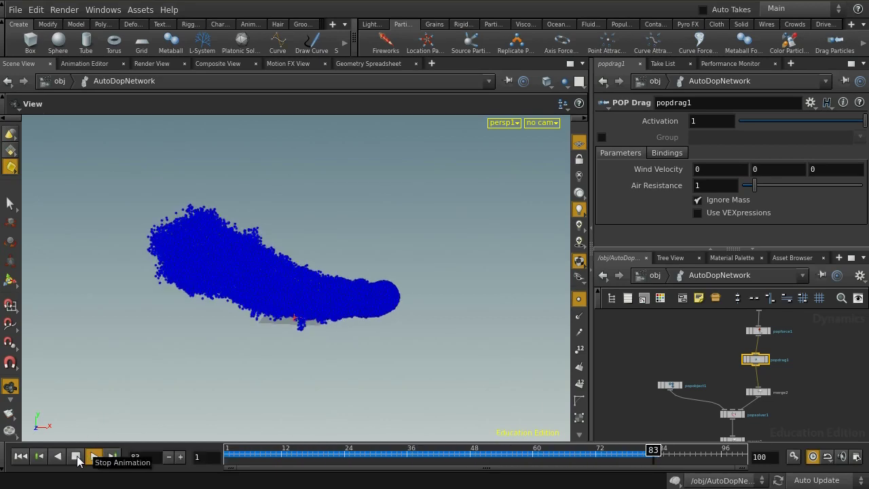
{"action": "left_click", "coordinate": [77, 458]}
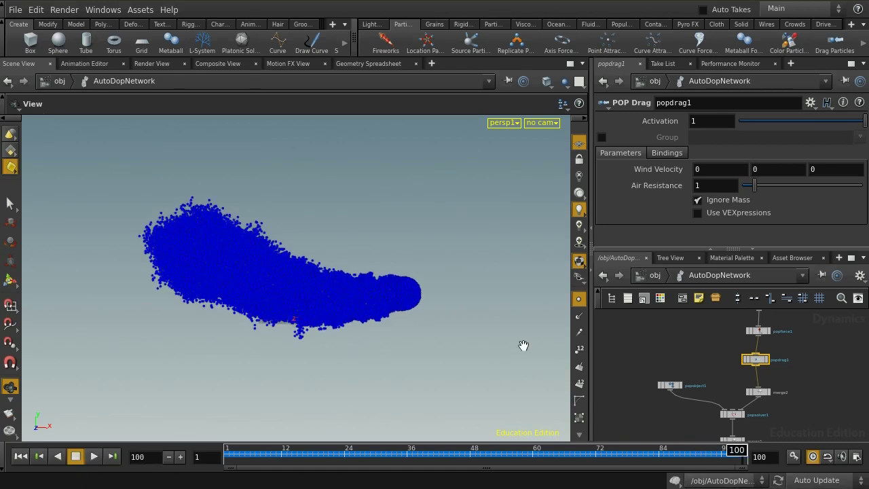
{"action": "left_click_drag", "start_coordinate": [474, 285], "coordinate": [453, 256]}
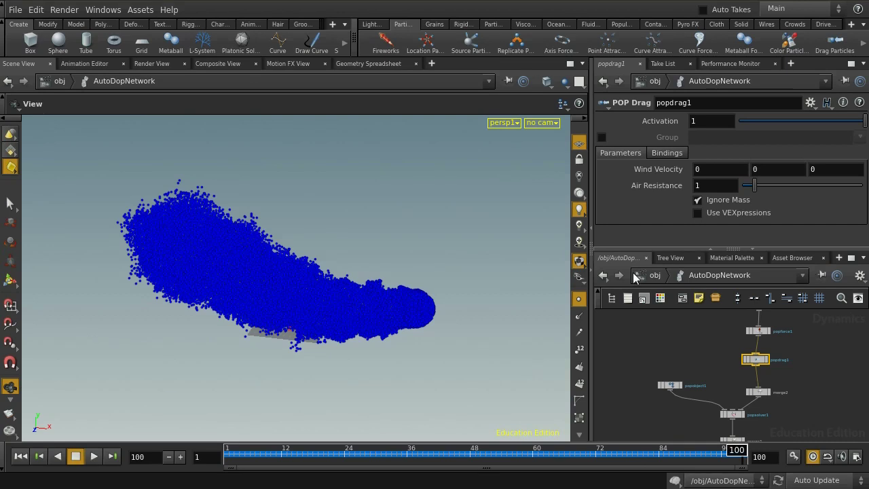
{"action": "left_click", "coordinate": [655, 275]}
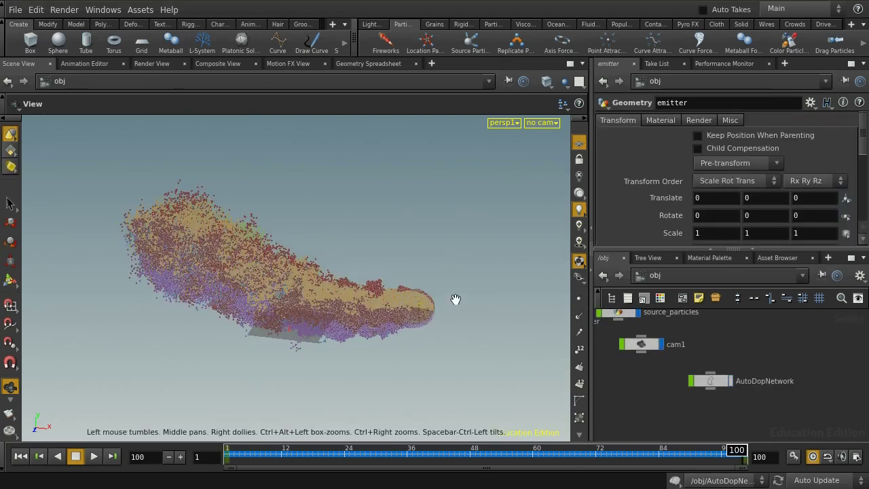
{"action": "mouse_move", "coordinate": [456, 300]}
{"action": "left_mouse_down"}
{"action": "mouse_move", "coordinate": [394, 359]}
{"action": "mouse_move", "coordinate": [376, 307]}
{"action": "mouse_move", "coordinate": [370, 246]}
{"action": "mouse_move", "coordinate": [252, 278]}
{"action": "mouse_move", "coordinate": [254, 326]}
{"action": "mouse_move", "coordinate": [200, 284]}
{"action": "mouse_move", "coordinate": [252, 258]}
{"action": "mouse_move", "coordinate": [411, 320]}
{"action": "mouse_move", "coordinate": [456, 291]}
{"action": "left_mouse_up"}
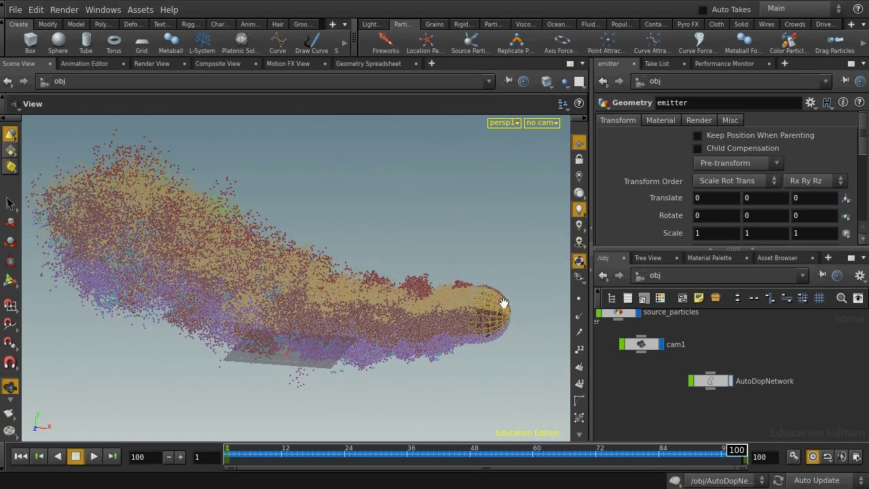
{"action": "scroll", "coordinate": [662, 370], "scroll_direction": "up", "scroll_amount": 2}
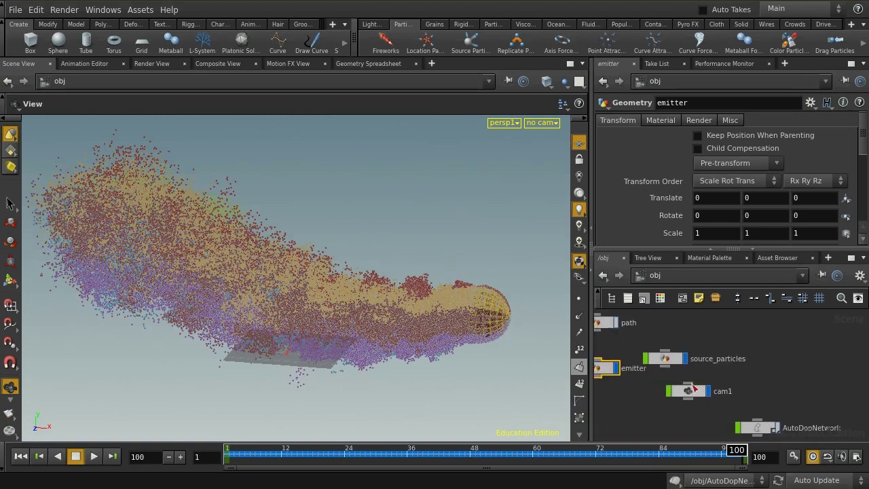
{"action": "double_click", "coordinate": [672, 364]}
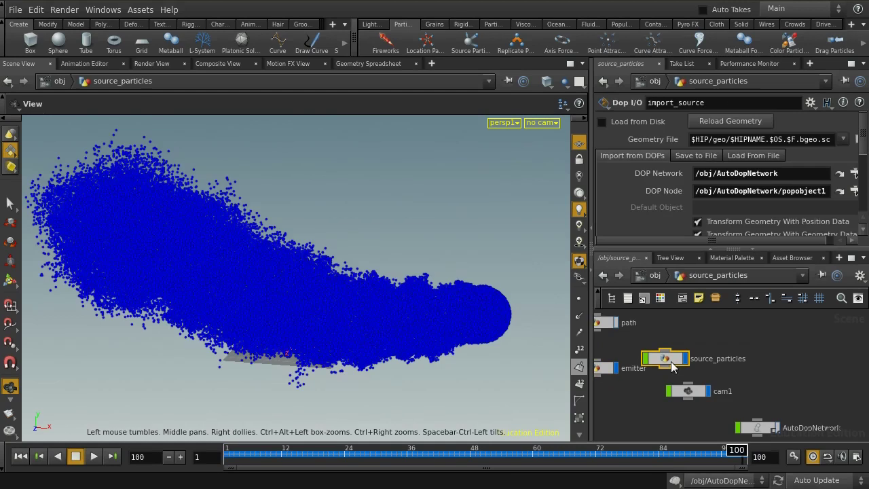
{"action": "left_click", "coordinate": [653, 276]}
{"action": "scroll", "coordinate": [666, 404], "scroll_direction": "down", "scroll_amount": 2}
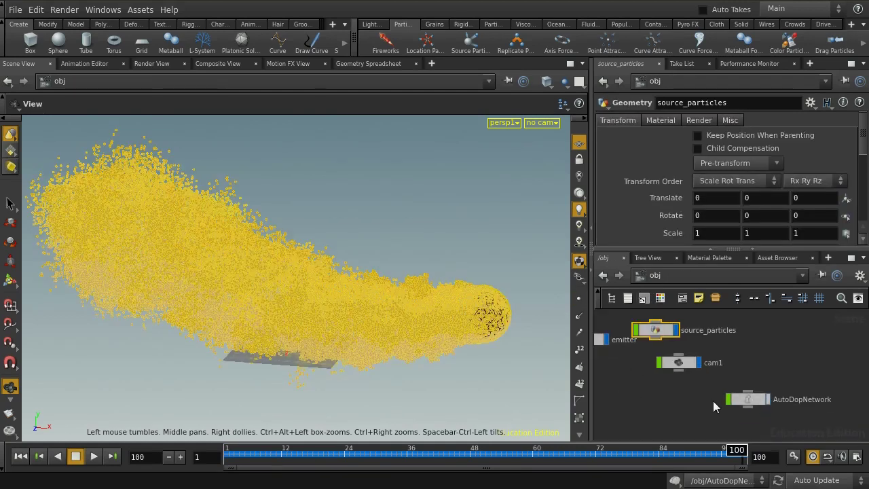
Step: Set Interpolate Source to Forward in the birth settings of emitter_source inside AutoDopNetwork
{"action": "double_click", "coordinate": [747, 399]}
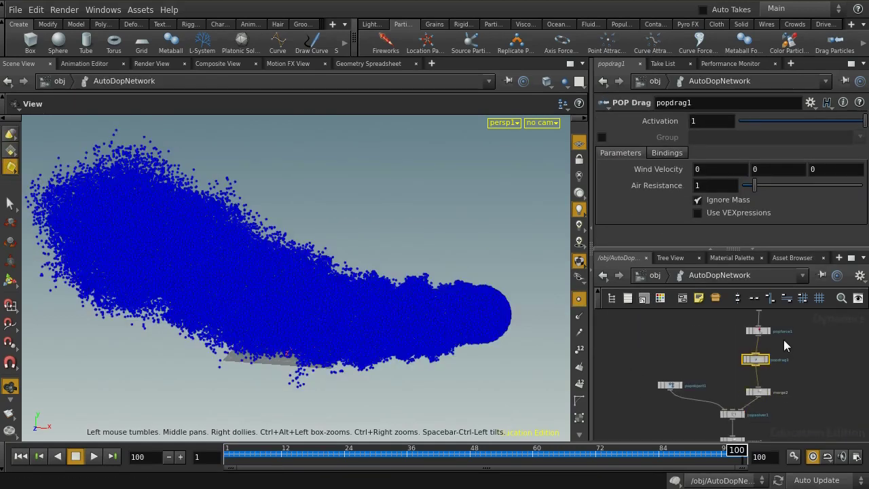
{"action": "scroll", "coordinate": [784, 339], "scroll_direction": "up", "scroll_amount": 2}
{"action": "left_click", "coordinate": [759, 354]}
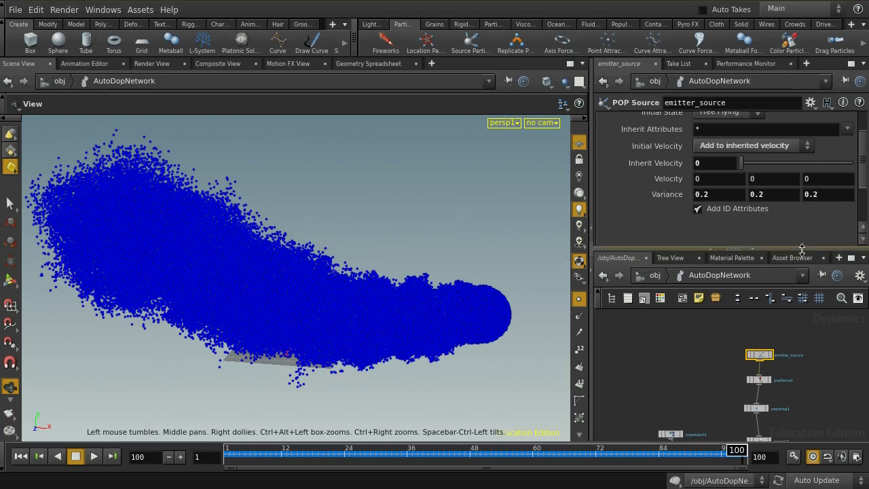
{"action": "scroll", "coordinate": [845, 138], "scroll_direction": "up", "scroll_amount": 2}
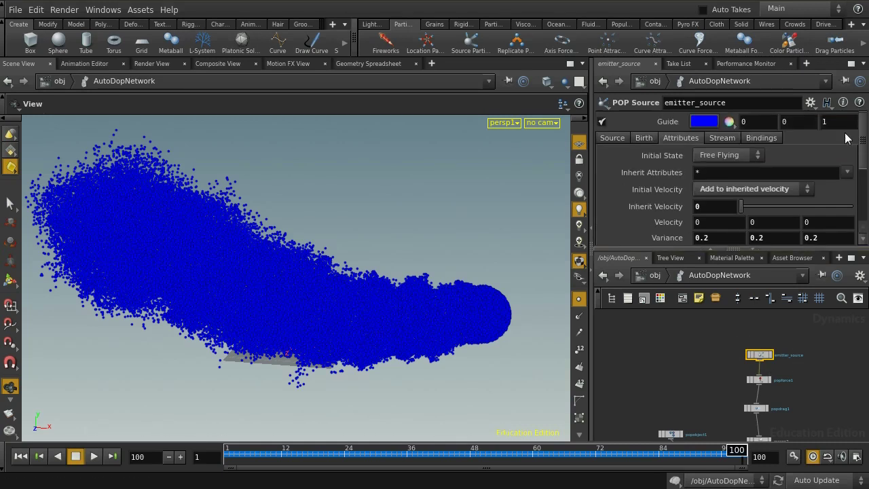
{"action": "left_click", "coordinate": [613, 138]}
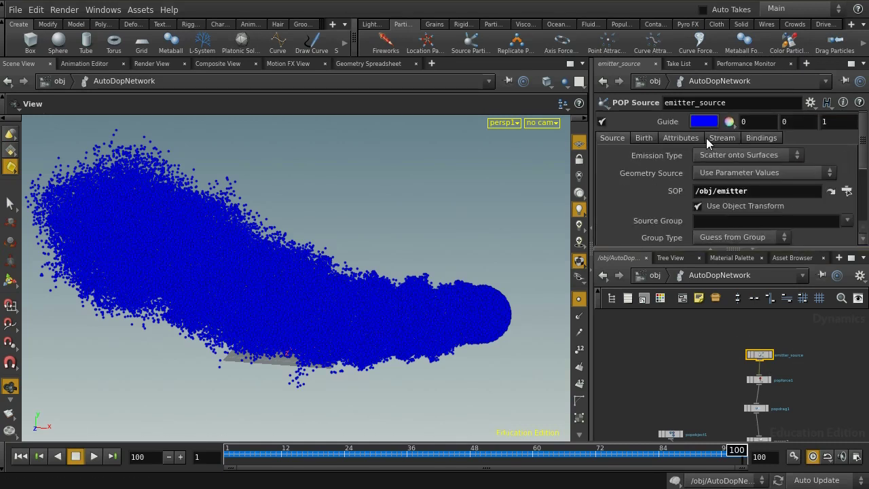
{"action": "left_click", "coordinate": [644, 138]}
{"action": "scroll", "coordinate": [858, 207], "scroll_direction": "down", "scroll_amount": 3}
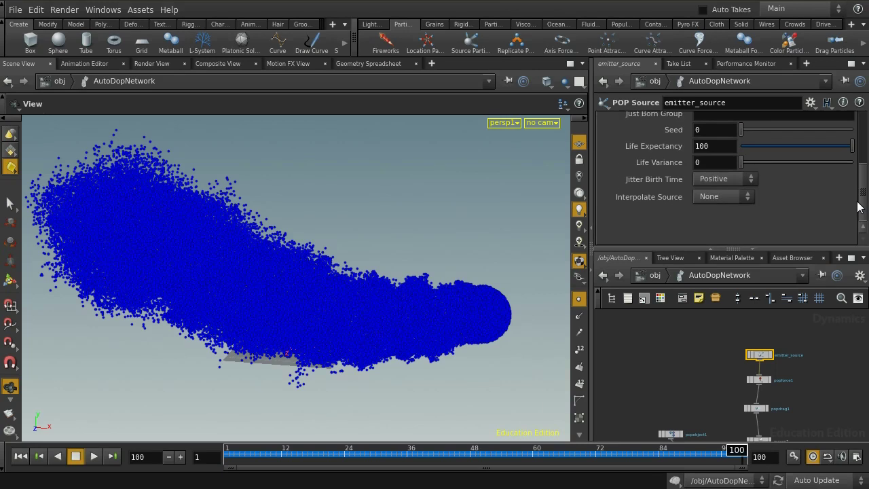
{"action": "left_click", "coordinate": [711, 199]}
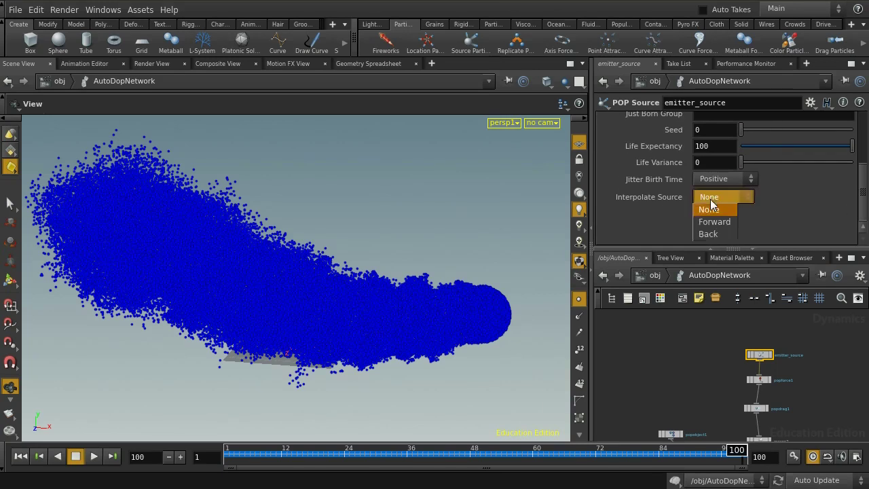
{"action": "left_click", "coordinate": [713, 218]}
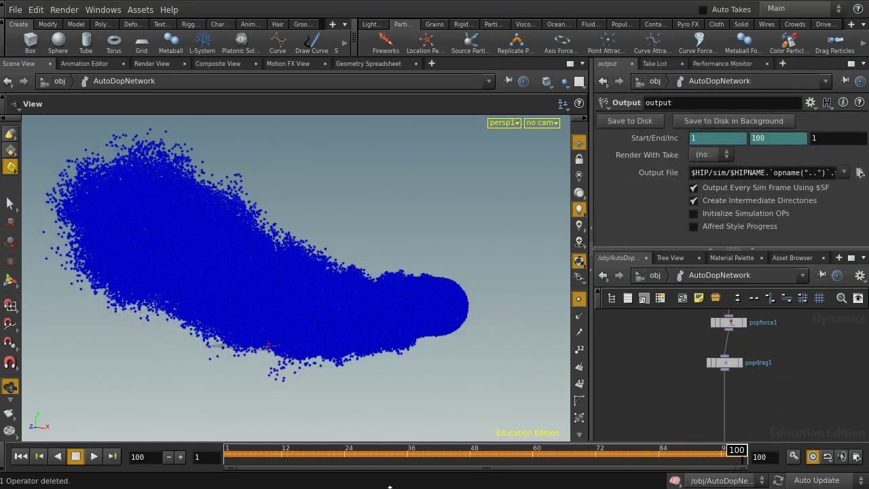
Step: Insert a POP Wind node directly below popdrag1 and set its Wind Velocity to 0, 2, 0
{"action": "left_click_drag", "start_coordinate": [332, 314], "coordinate": [315, 316]}
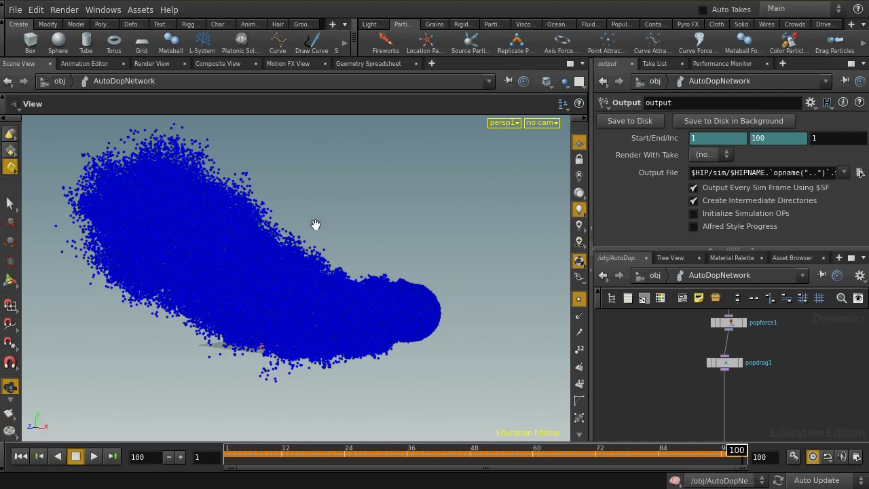
{"action": "key", "text": "Tab"}
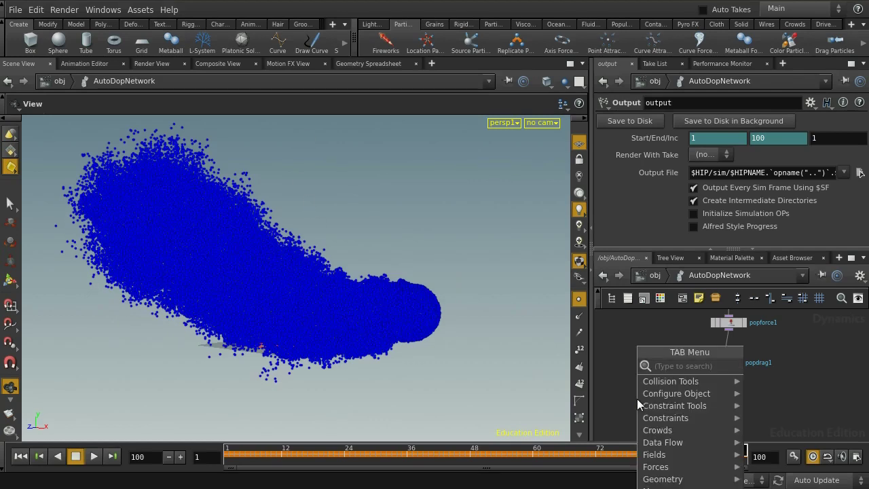
{"action": "type", "text": "pop w"}
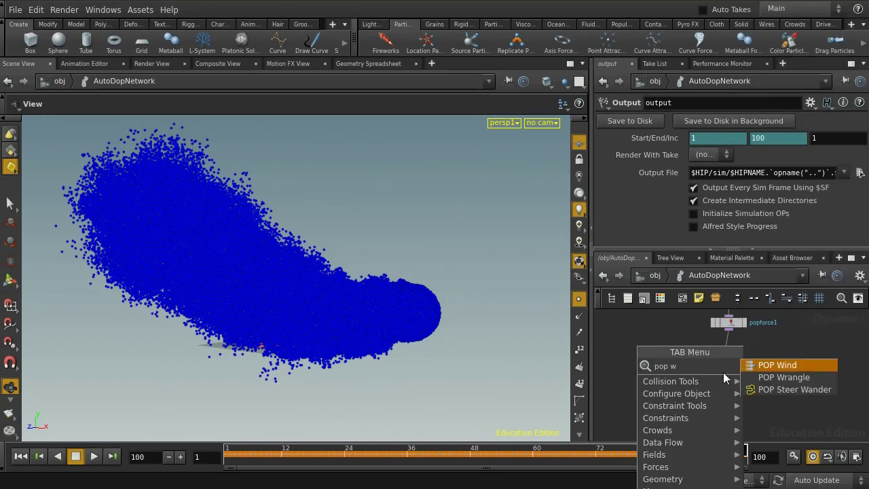
{"action": "left_click", "coordinate": [770, 366]}
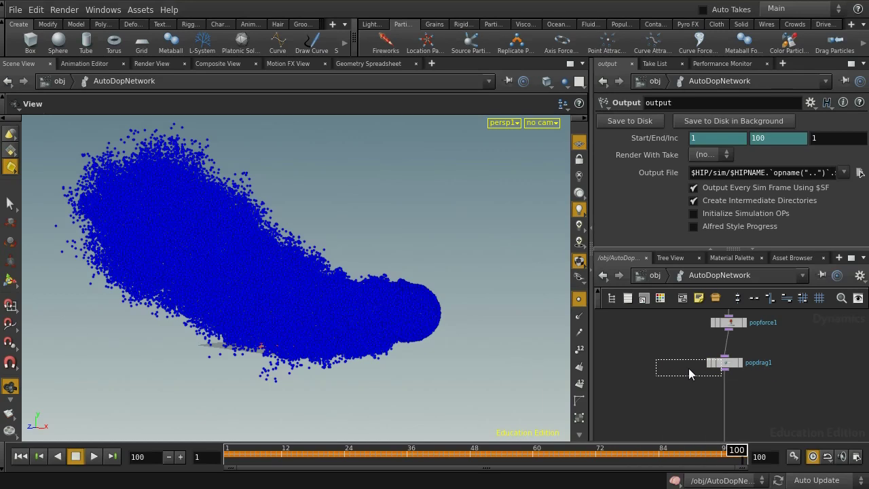
{"action": "left_click", "coordinate": [724, 400]}
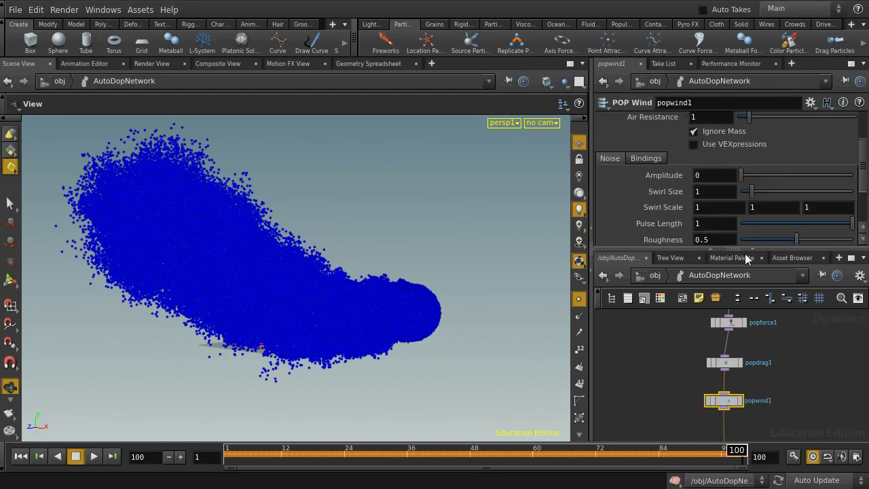
{"action": "scroll", "coordinate": [861, 190], "scroll_direction": "up", "scroll_amount": 4}
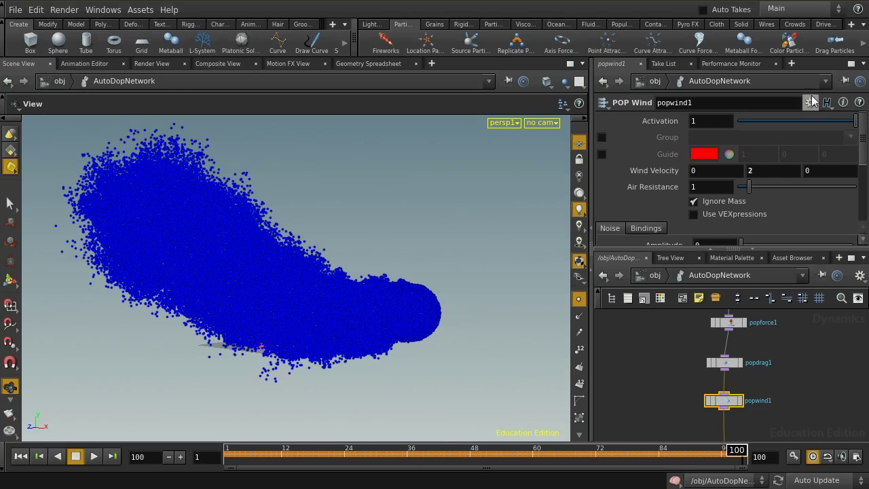
Step: Maximize the popwind1 parameters, enable VEXpressions for the wind and load the Pass Through preset, keeping only its wind line
{"action": "left_click", "coordinate": [851, 63]}
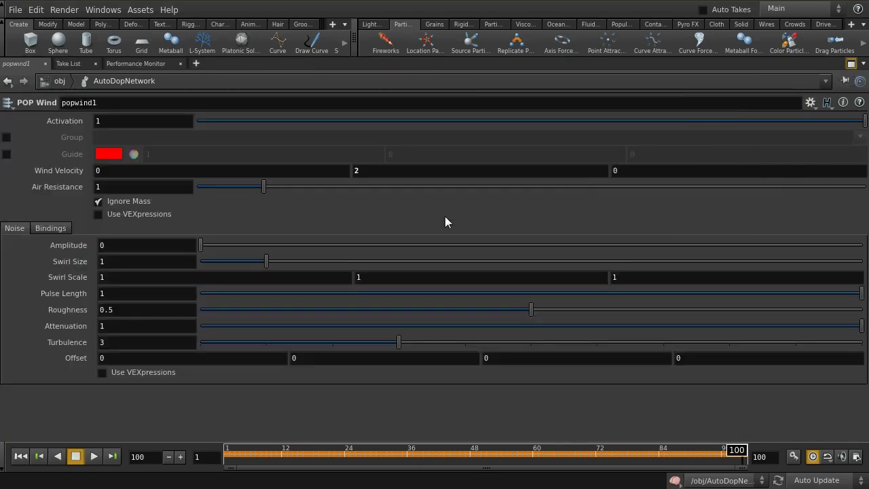
{"action": "left_click", "coordinate": [99, 215]}
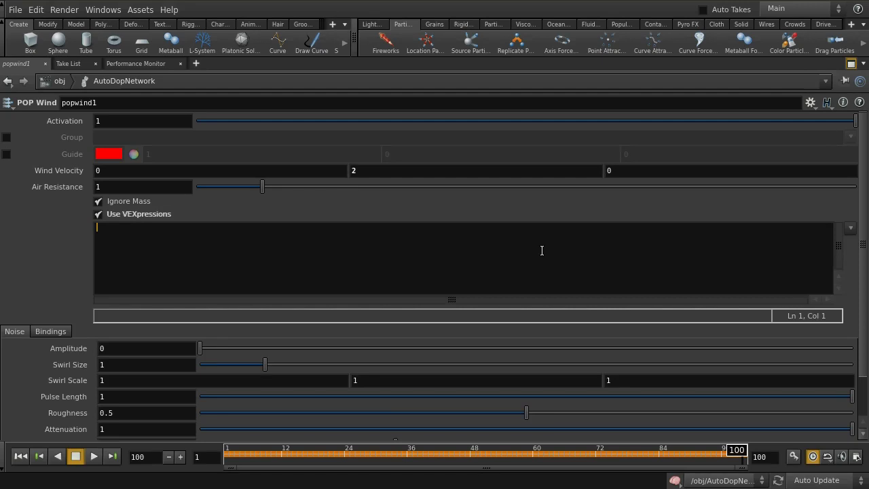
{"action": "left_click", "coordinate": [850, 228]}
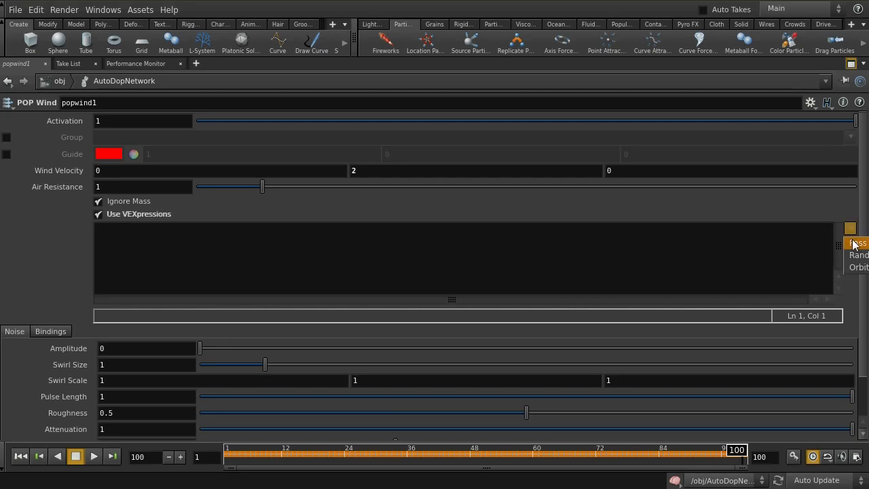
{"action": "left_click", "coordinate": [853, 244]}
{"action": "left_click_drag", "start_coordinate": [199, 244], "coordinate": [89, 248]}
{"action": "key", "text": "BackSpace"}
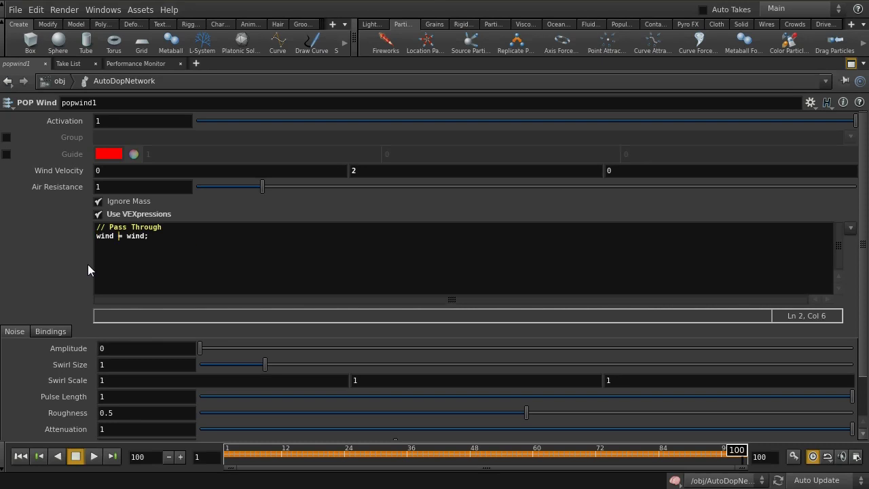
Step: Change the wind line's assignment to *= and replace the value after it with the set function
{"action": "type", "text": "*"}
{"action": "key", "text": "Right"}
{"action": "key", "text": "Right"}
{"action": "key", "text": "Delete"}
{"action": "key", "text": "Delete"}
{"action": "key", "text": "Delete"}
{"action": "type", "text": "set"}
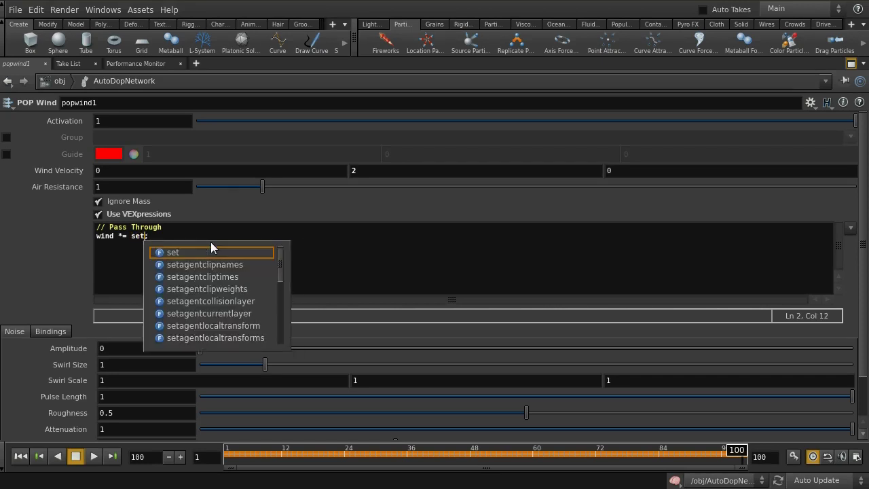
{"action": "type", "text": "(0,"}
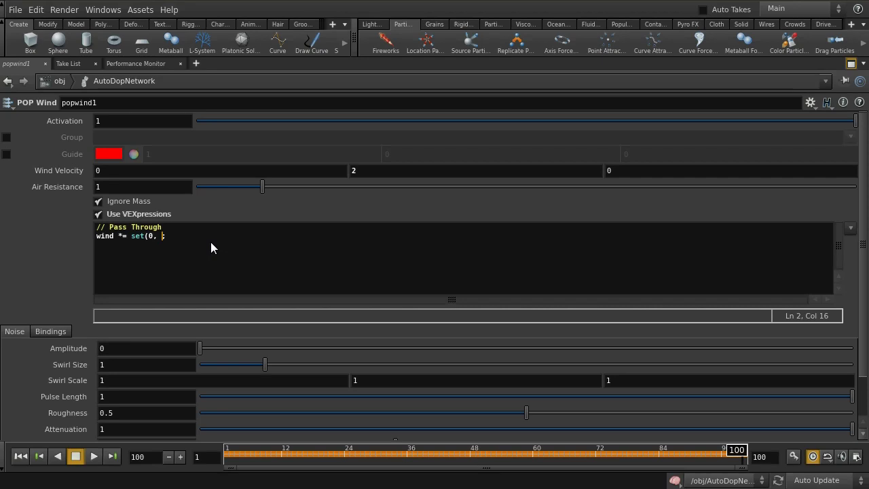
{"action": "type", "text": "fit01("}
{"action": "type", "text": "rand(@pseed),"}
{"action": "type", "text": "0.5, 3), 0)"}
{"action": "type", "text": ";"}
{"action": "left_click", "coordinate": [423, 246]}
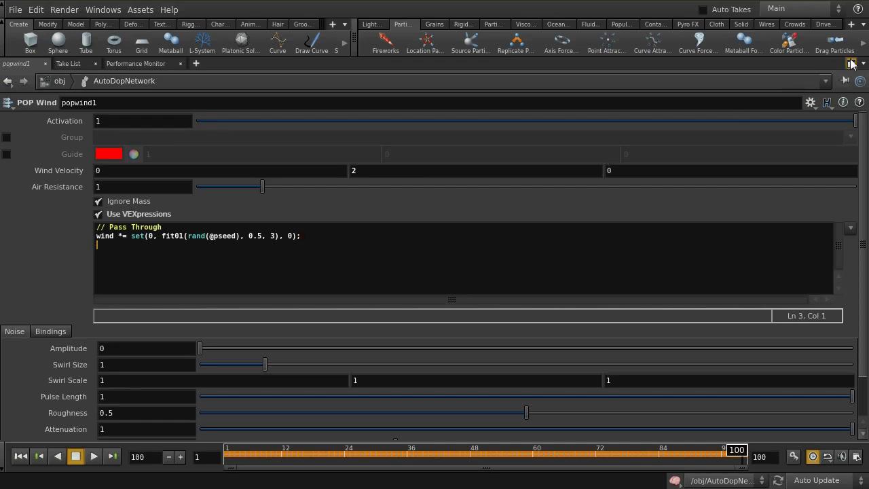
{"action": "left_click", "coordinate": [851, 63]}
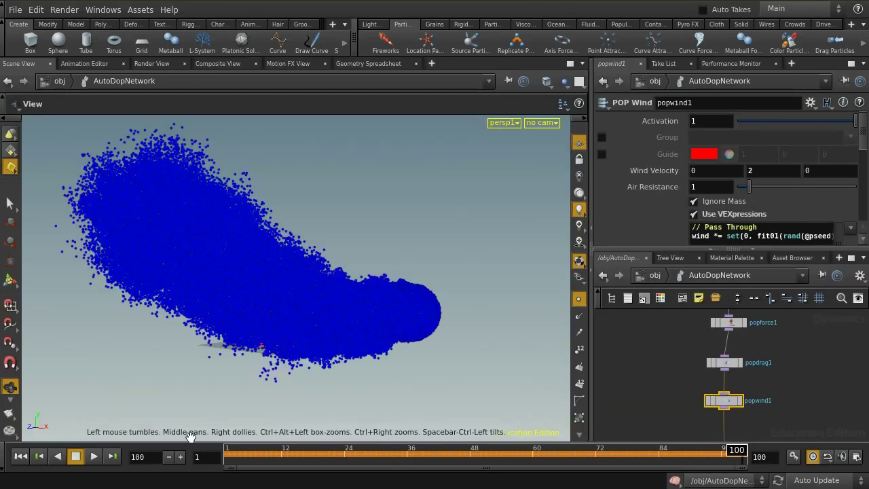
Step: Play the simulation from frame 1 to check the wind effect, stop it and save the scene
{"action": "left_click", "coordinate": [20, 456]}
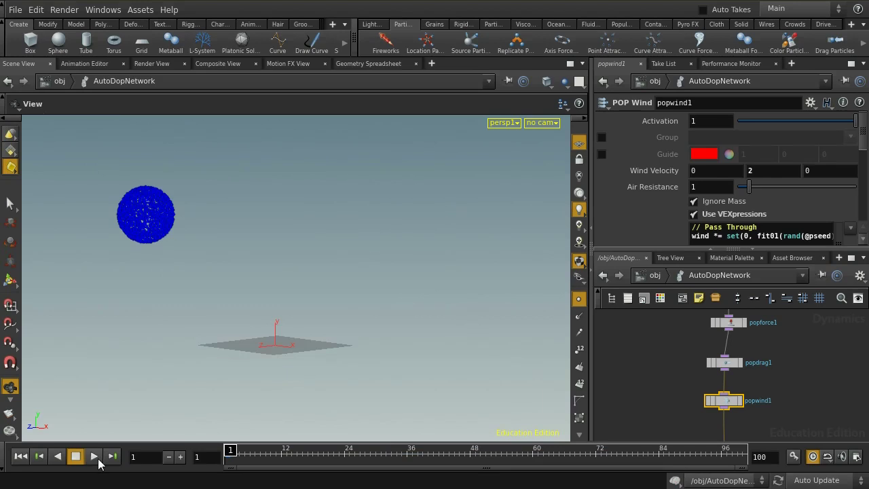
{"action": "left_click", "coordinate": [95, 457]}
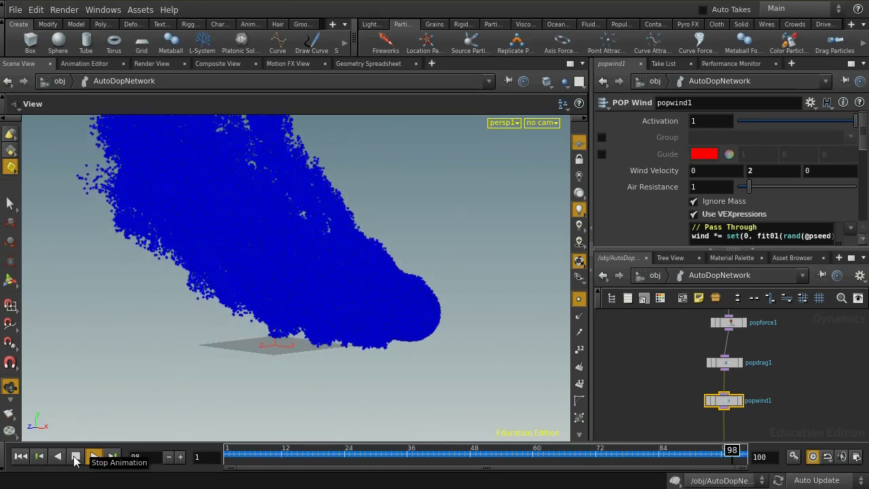
{"action": "left_click", "coordinate": [75, 457]}
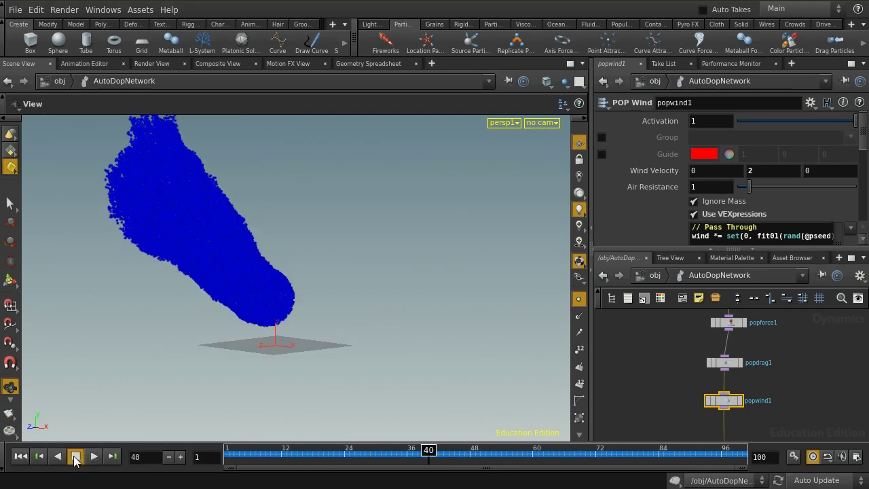
{"action": "key", "text": "ctrl+s"}
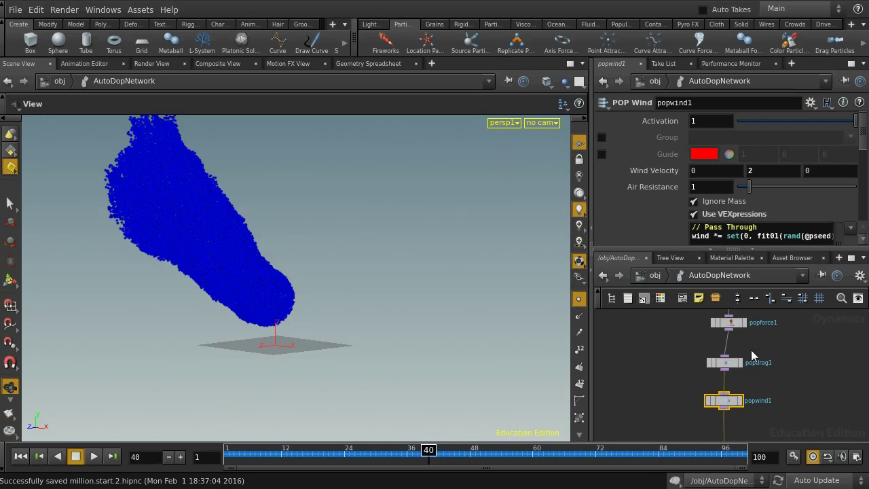
Step: Set the Const. Birth Rate of emitter_source to 150000
{"action": "middle_click_drag", "start_coordinate": [825, 362], "coordinate": [822, 408]}
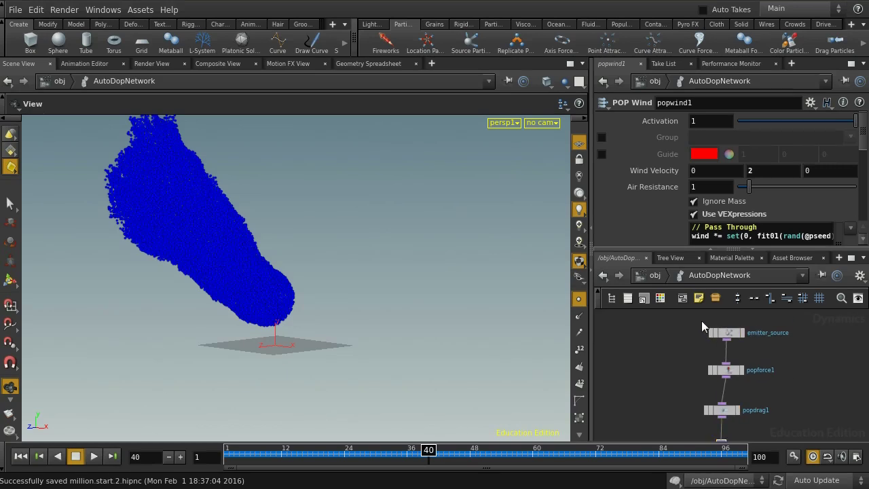
{"action": "left_click", "coordinate": [727, 333]}
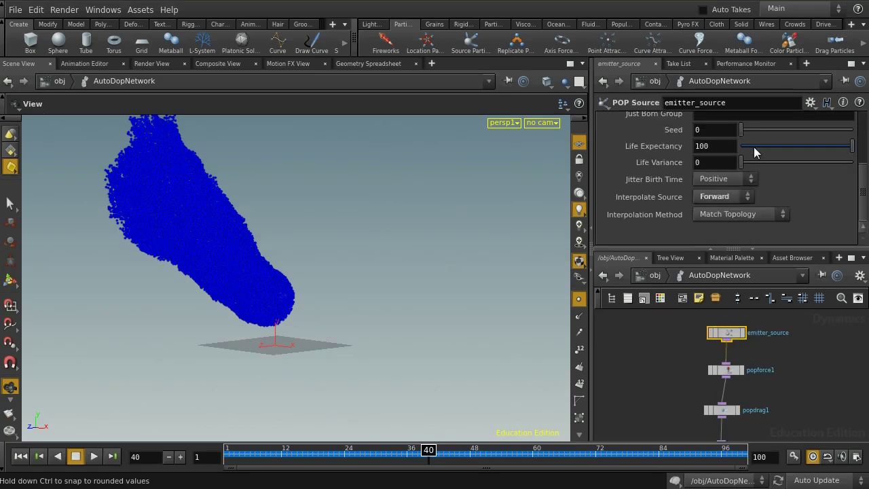
{"action": "scroll", "coordinate": [857, 197], "scroll_direction": "up", "scroll_amount": 4}
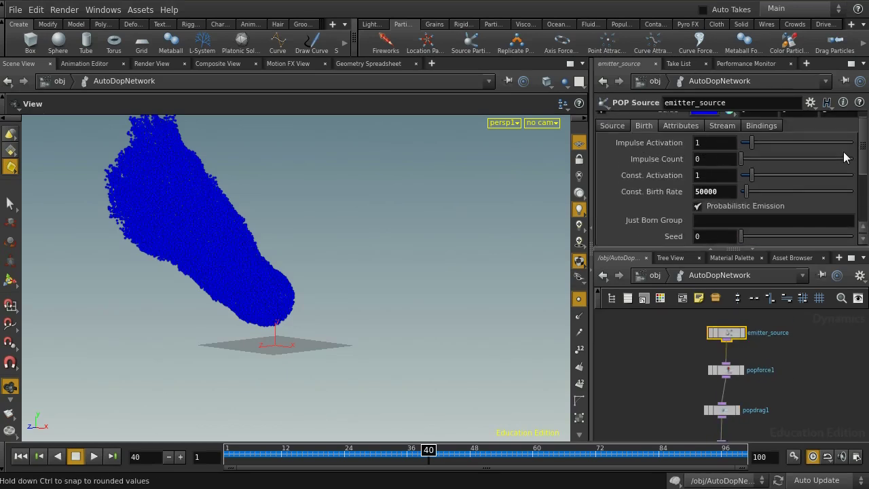
{"action": "double_click", "coordinate": [711, 192]}
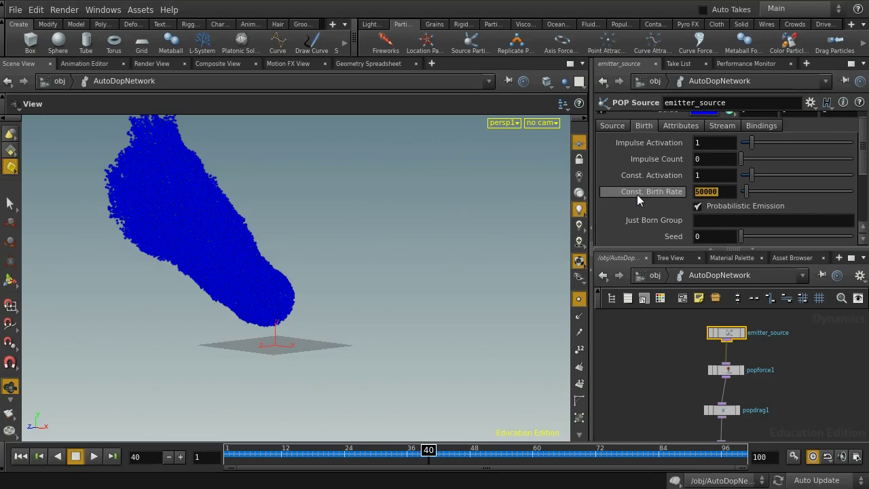
{"action": "type", "text": "150000"}
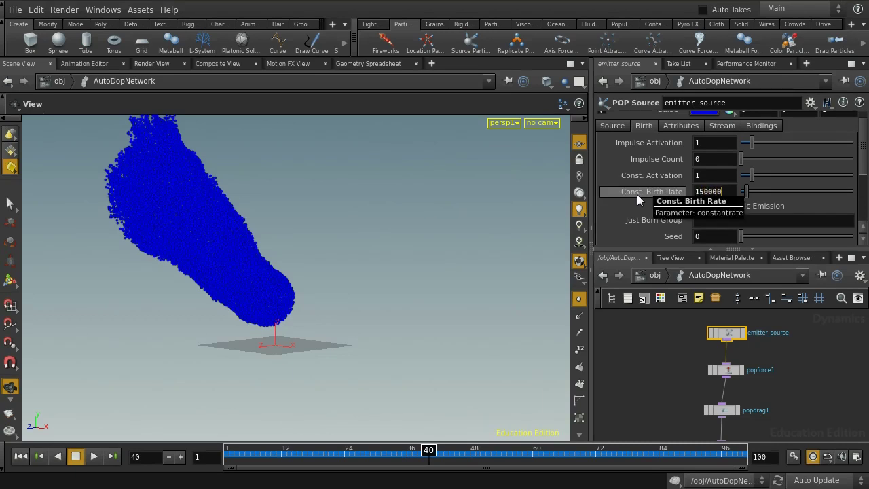
{"action": "key", "text": "Return"}
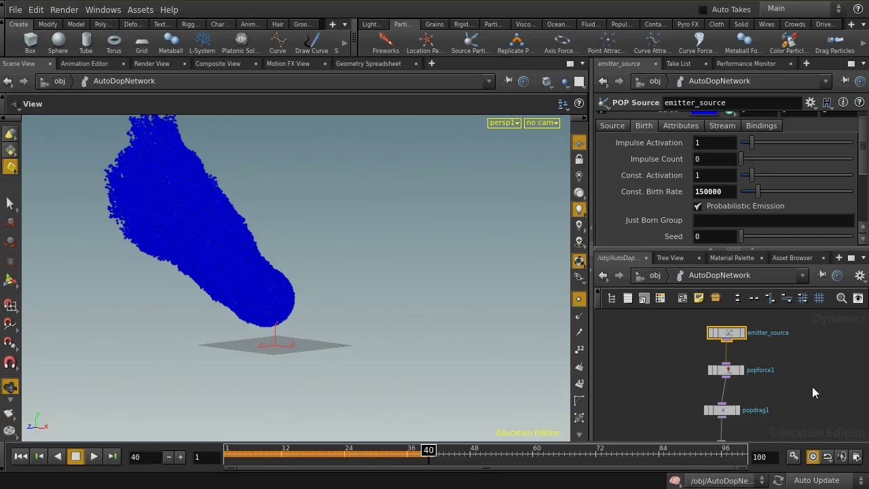
{"action": "middle_click_drag", "start_coordinate": [815, 392], "coordinate": [808, 376]}
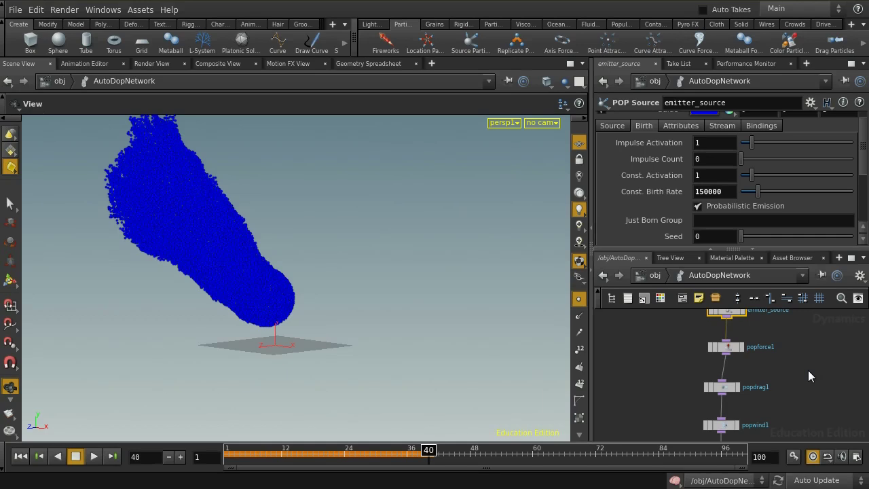
{"action": "scroll", "coordinate": [808, 370], "scroll_direction": "down", "scroll_amount": 1}
{"action": "middle_click_drag", "start_coordinate": [806, 412], "coordinate": [809, 368]}
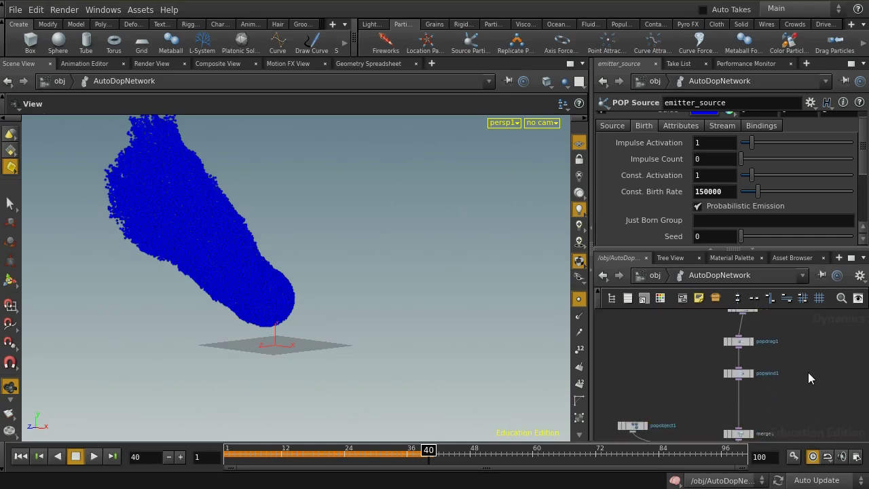
{"action": "scroll", "coordinate": [809, 358], "scroll_direction": "up", "scroll_amount": 2}
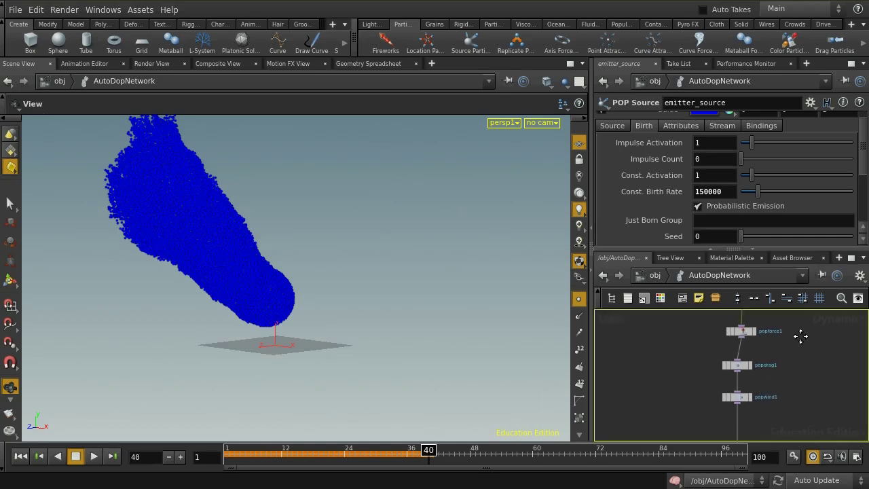
{"action": "middle_click_drag", "start_coordinate": [801, 335], "coordinate": [798, 367]}
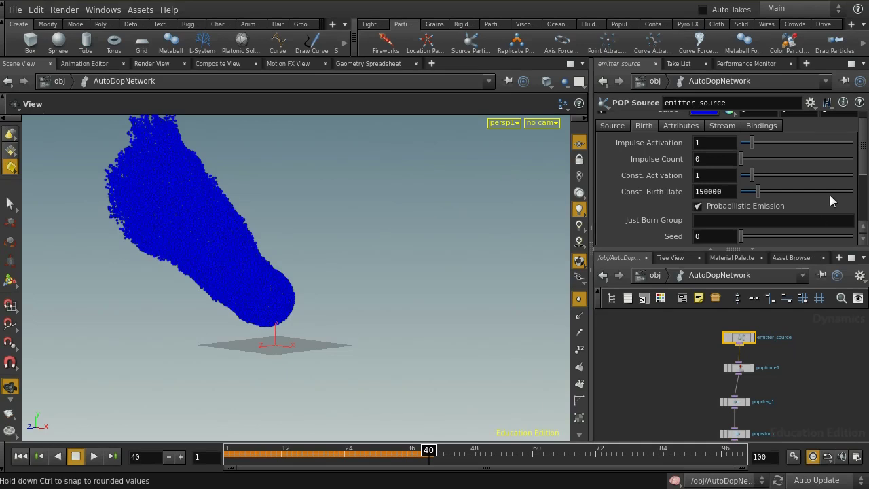
{"action": "left_click_drag", "start_coordinate": [687, 317], "coordinate": [744, 353]}
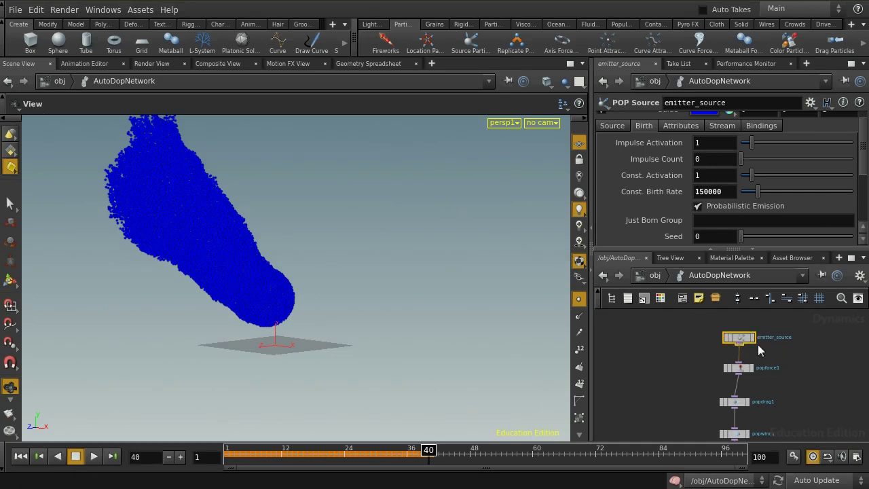
{"action": "left_click_drag", "start_coordinate": [862, 167], "coordinate": [863, 184]}
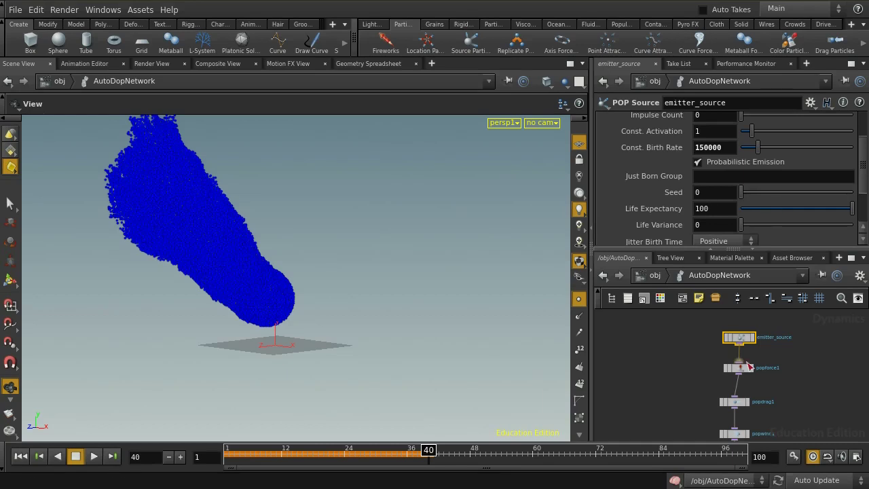
Step: Return the timeline to frame 1 and add a Geometry output node below mantra_ipr in the out network
{"action": "left_click", "coordinate": [658, 279]}
{"action": "left_click", "coordinate": [673, 275]}
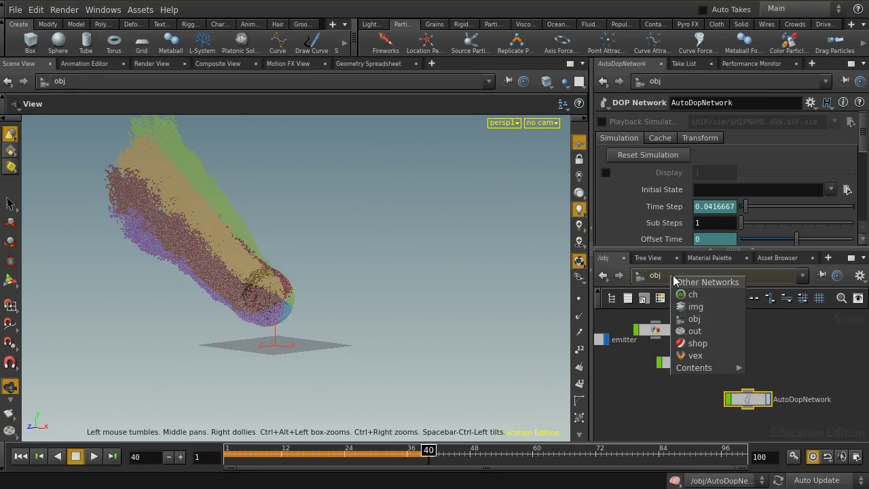
{"action": "left_click", "coordinate": [693, 330]}
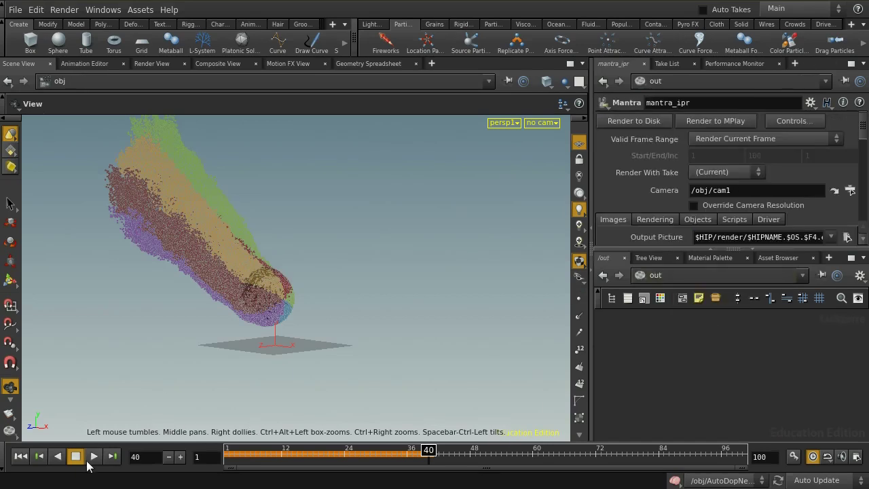
{"action": "left_click", "coordinate": [20, 457]}
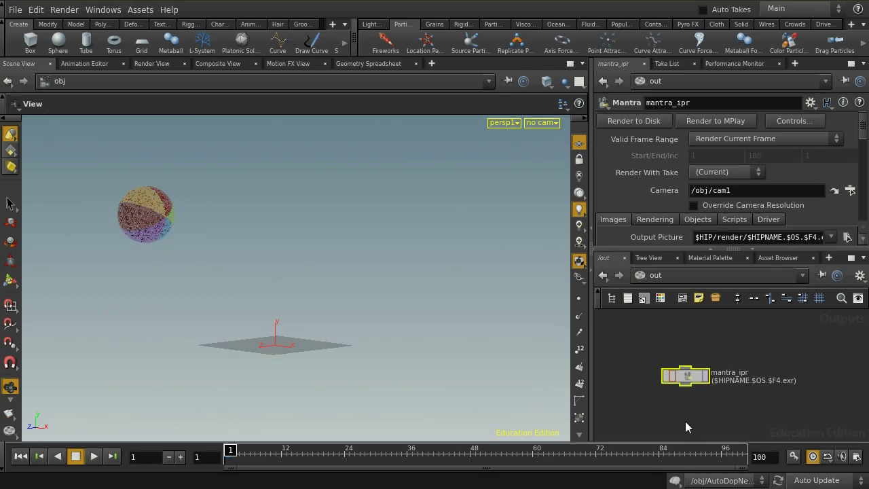
{"action": "middle_click_drag", "start_coordinate": [686, 427], "coordinate": [722, 385]}
{"action": "key", "text": "Tab"}
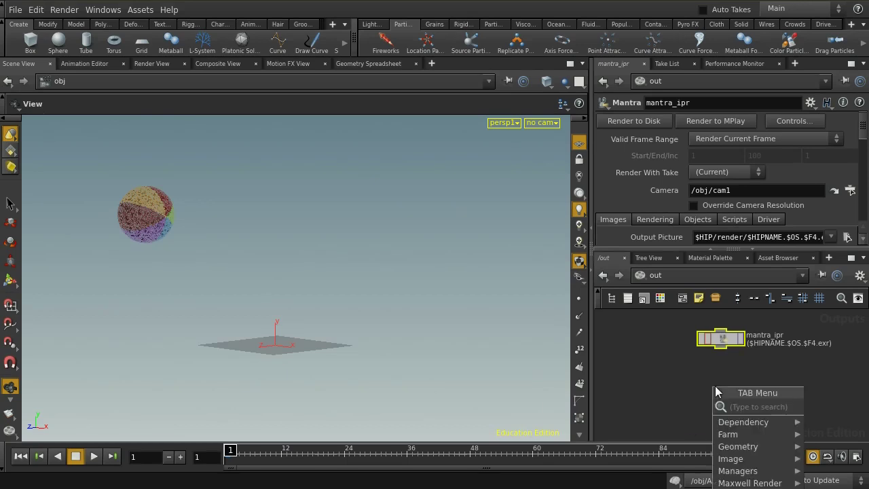
{"action": "type", "text": "ge"}
{"action": "left_click", "coordinate": [837, 406]}
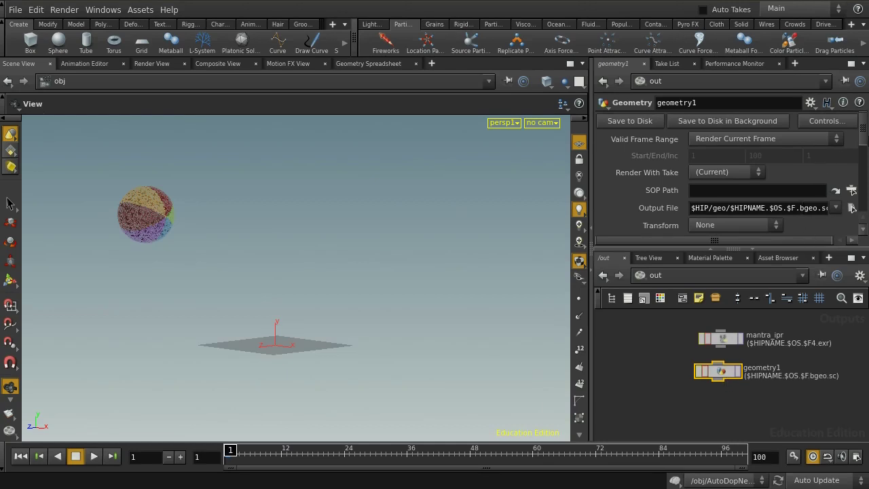
Step: Set the SOP Path of geometry1 to /obj/source_particles, leaving Export Relative Path off
{"action": "scroll", "coordinate": [867, 137], "scroll_direction": "down", "scroll_amount": 2}
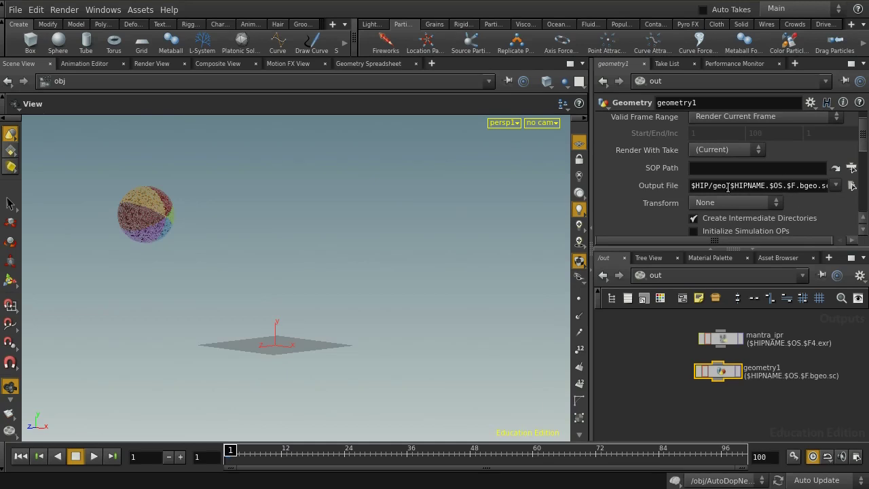
{"action": "left_click", "coordinate": [802, 185]}
{"action": "left_click", "coordinate": [852, 168]}
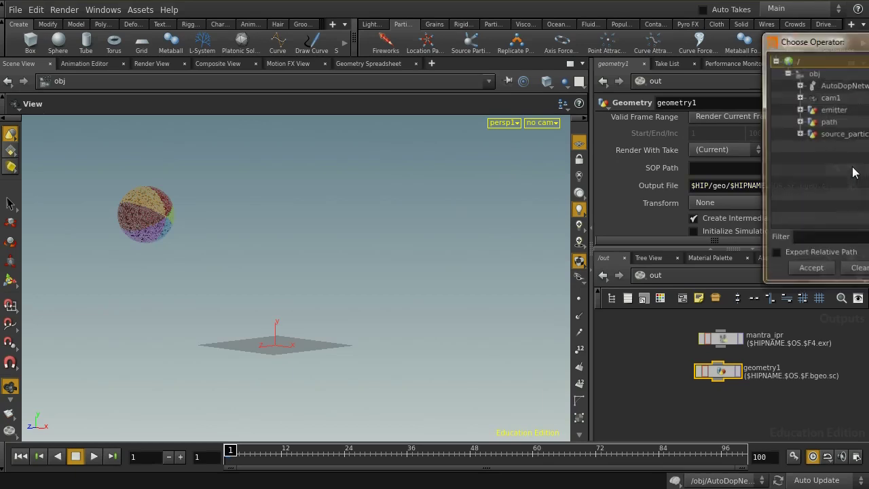
{"action": "left_click_drag", "start_coordinate": [828, 43], "coordinate": [602, 62]}
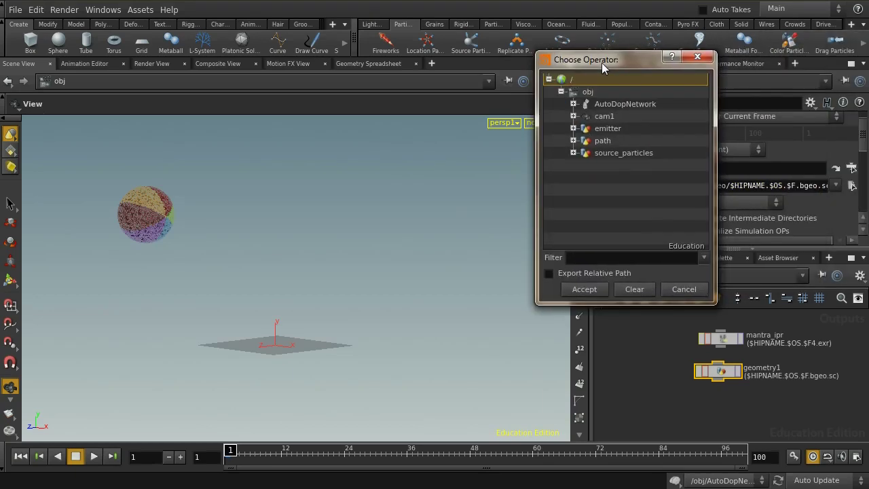
{"action": "left_click", "coordinate": [600, 153]}
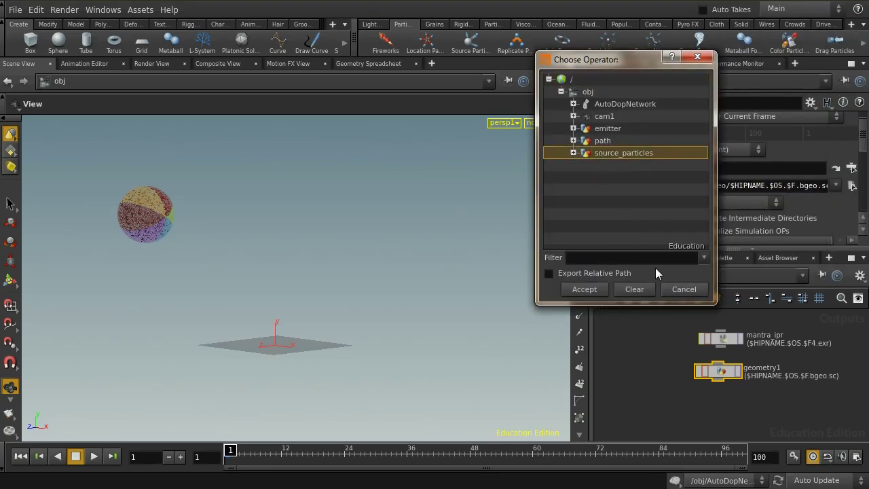
{"action": "left_click", "coordinate": [584, 289]}
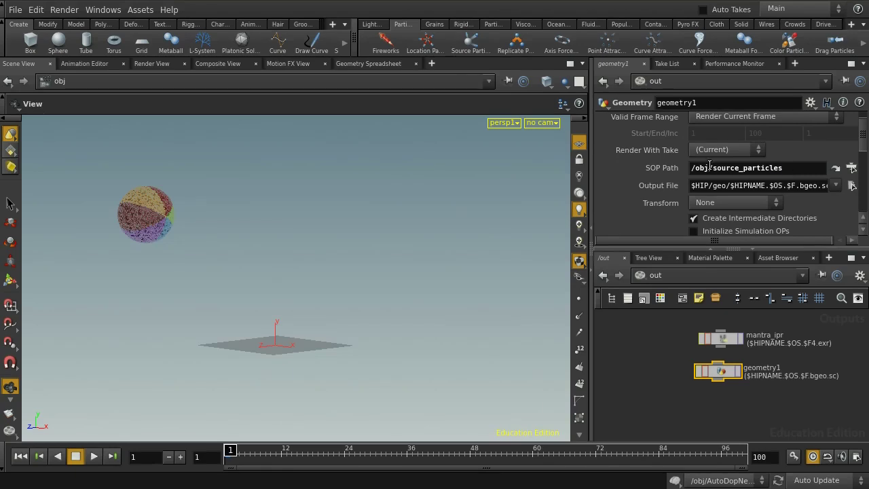
Step: Go inside the source_particles object and examine the node info of import_source for its point groups and attributes
{"action": "left_click", "coordinate": [668, 274]}
{"action": "left_click", "coordinate": [690, 323]}
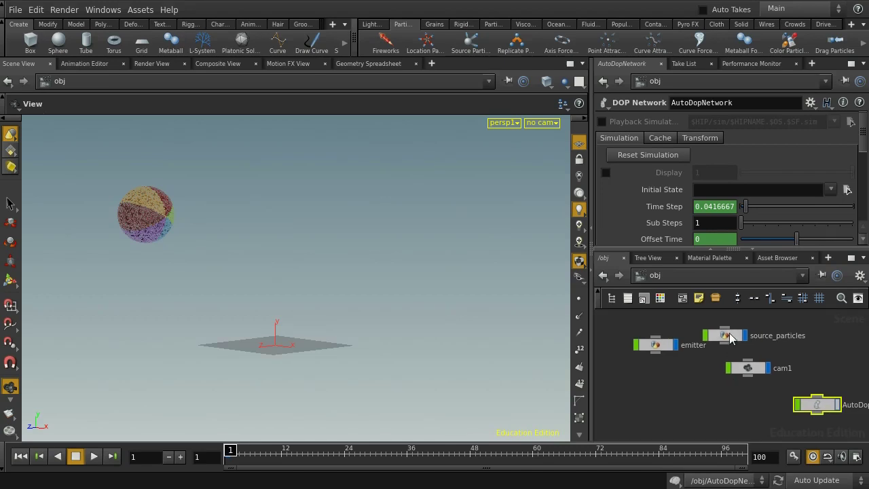
{"action": "double_click", "coordinate": [731, 334]}
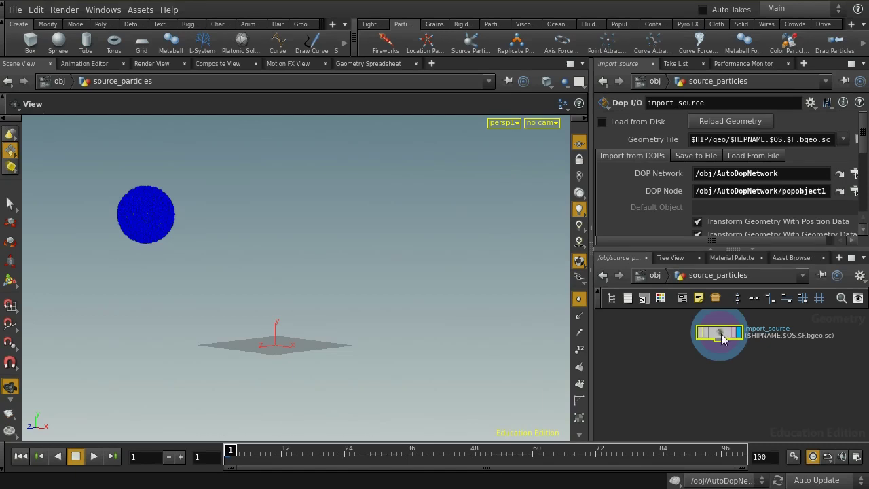
{"action": "middle_click", "coordinate": [722, 337]}
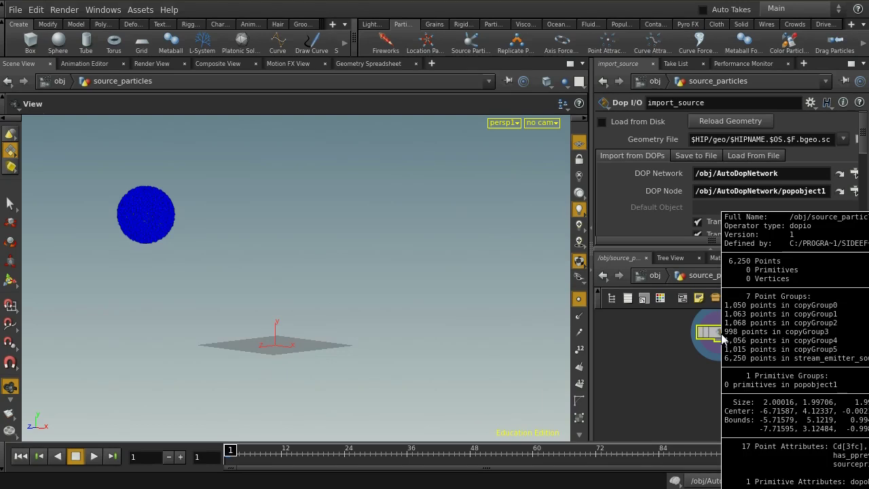
{"action": "middle_click", "coordinate": [724, 337]}
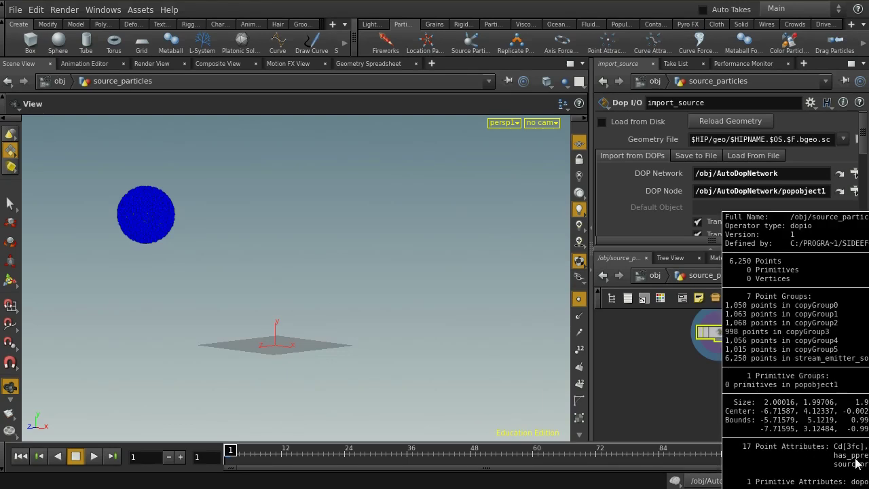
{"action": "left_click", "coordinate": [755, 392]}
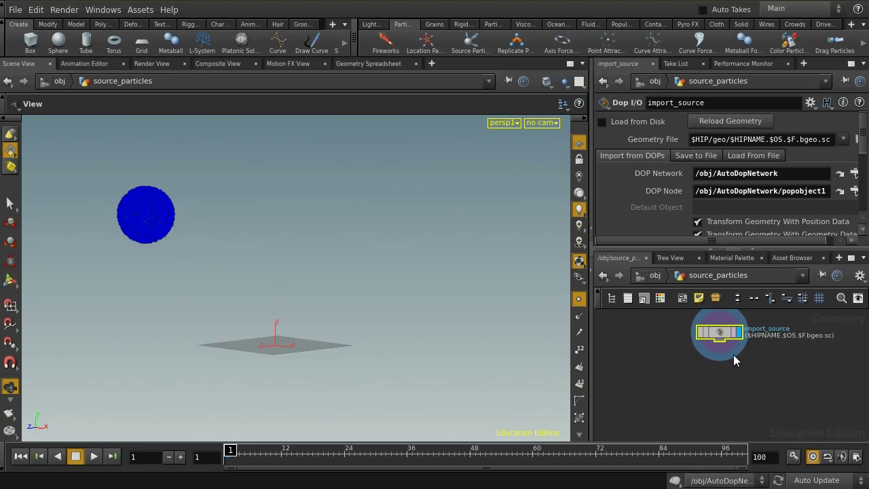
Step: Add an Attribute Delete node after import_source and make it the displayed node
{"action": "key", "text": "Tab"}
{"action": "type", "text": "a"}
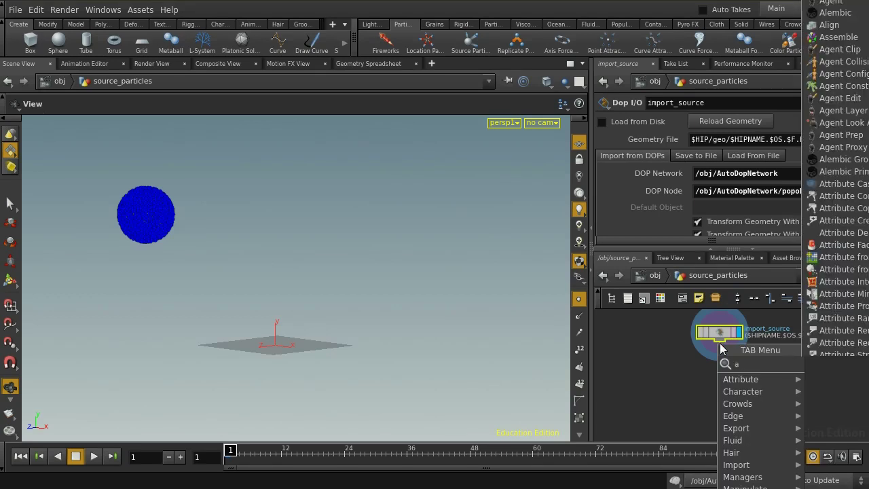
{"action": "type", "text": "ttr"}
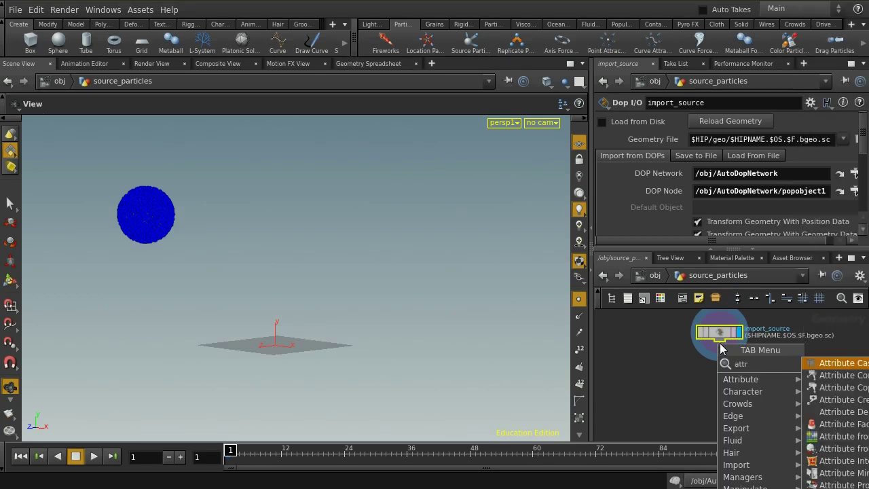
{"action": "left_click", "coordinate": [848, 413]}
{"action": "left_click", "coordinate": [733, 379]}
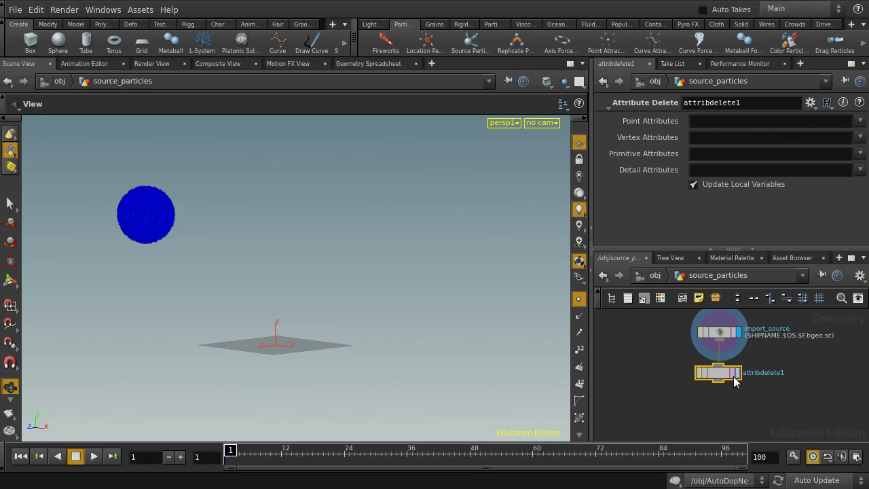
{"action": "left_click", "coordinate": [738, 373]}
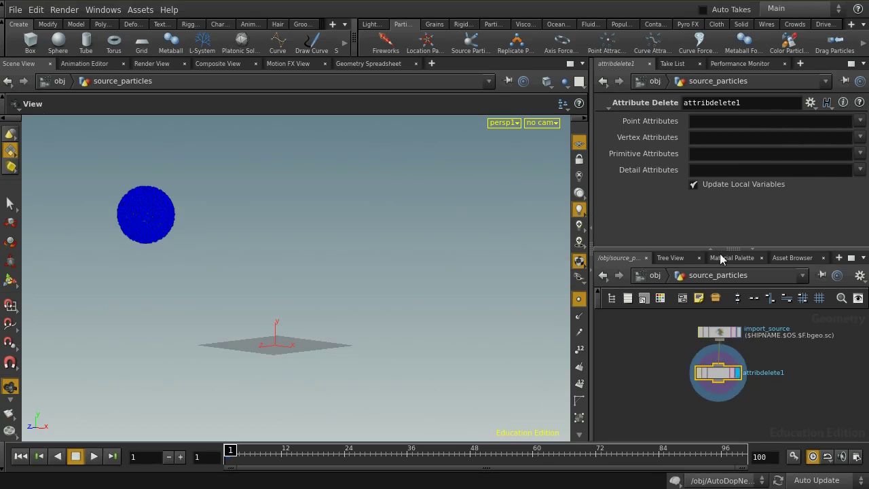
Step: Set the Point Attributes of attribdelete1 to * ^Cd ^P ^v so only color, position and velocity are kept
{"action": "left_click", "coordinate": [693, 127]}
{"action": "type", "text": "* ^Cd ^P ^v"}
{"action": "left_click", "coordinate": [810, 372]}
Step: Check the remaining point attributes of attribdelete1 in the Geometry Spreadsheet
{"action": "left_click", "coordinate": [348, 65]}
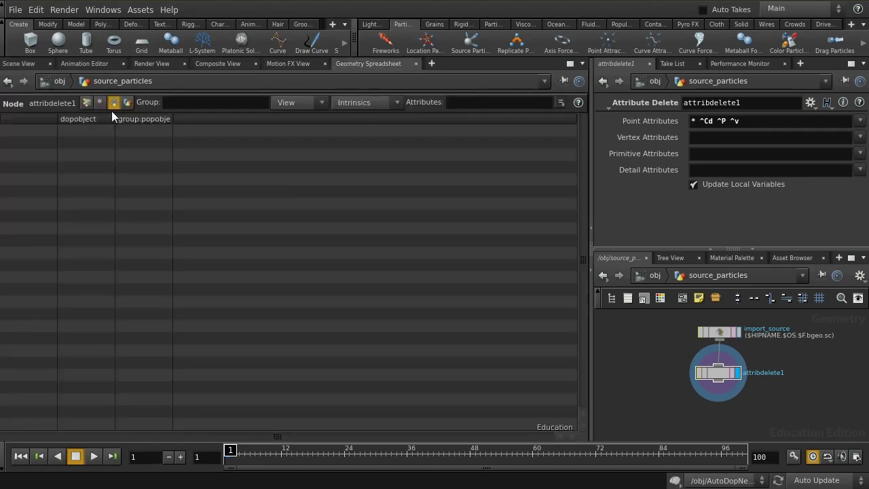
{"action": "left_click", "coordinate": [85, 102]}
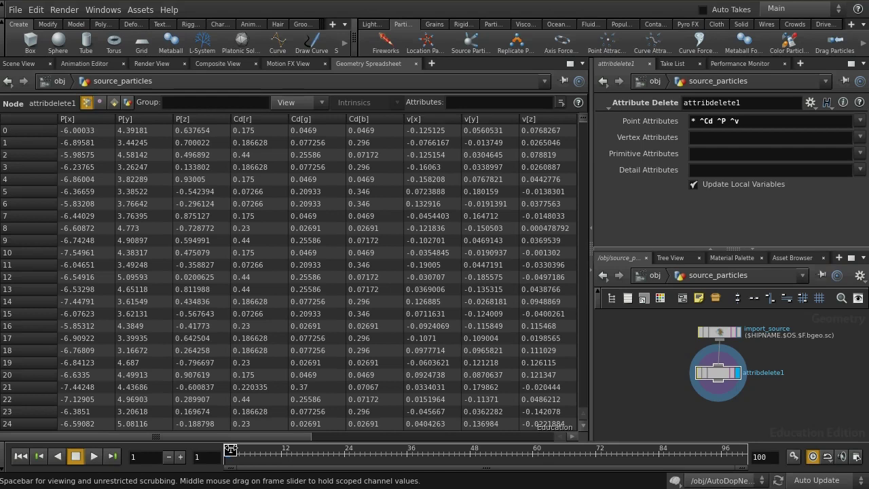
{"action": "left_click_drag", "start_coordinate": [237, 437], "coordinate": [171, 435]}
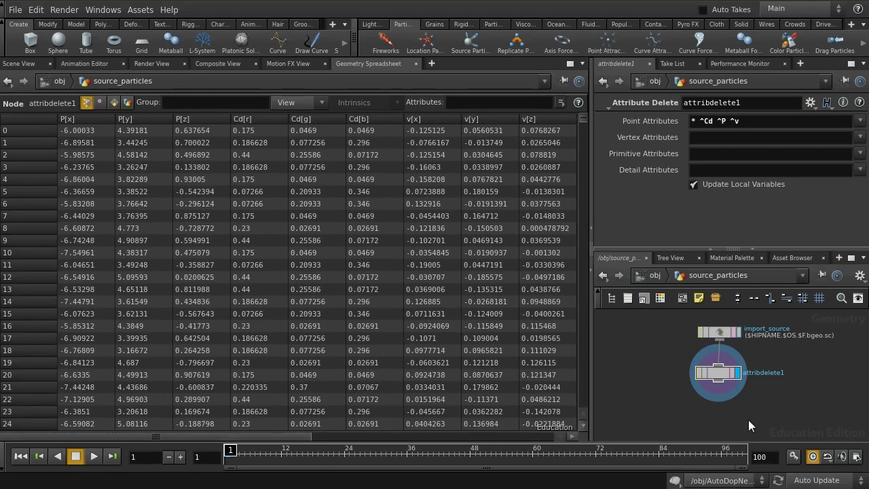
{"action": "left_click", "coordinate": [719, 372]}
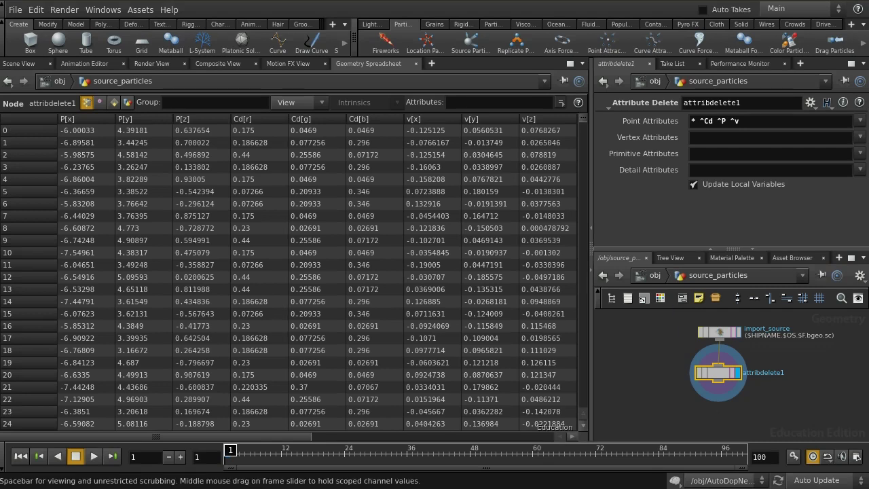
Step: Return to the out network, add a Wedge node below geometry1 and keep it selected
{"action": "left_click", "coordinate": [655, 276]}
{"action": "left_click", "coordinate": [677, 277]}
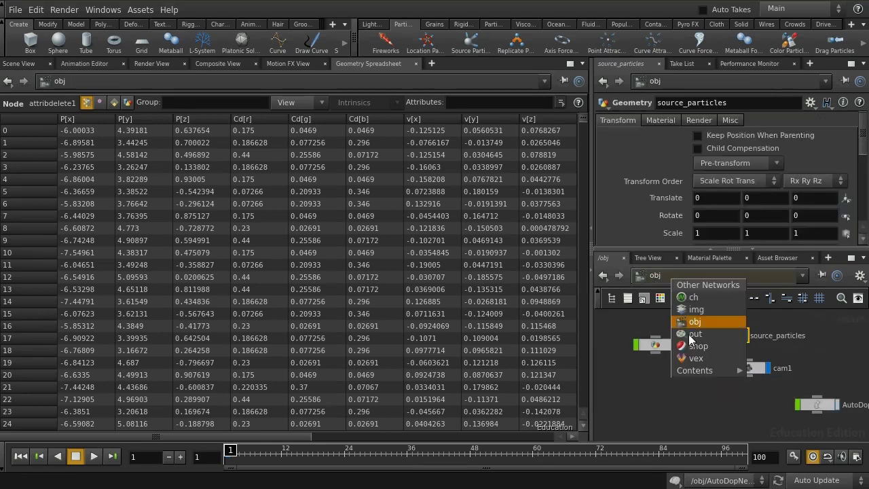
{"action": "left_click", "coordinate": [694, 334]}
{"action": "left_click", "coordinate": [718, 372]}
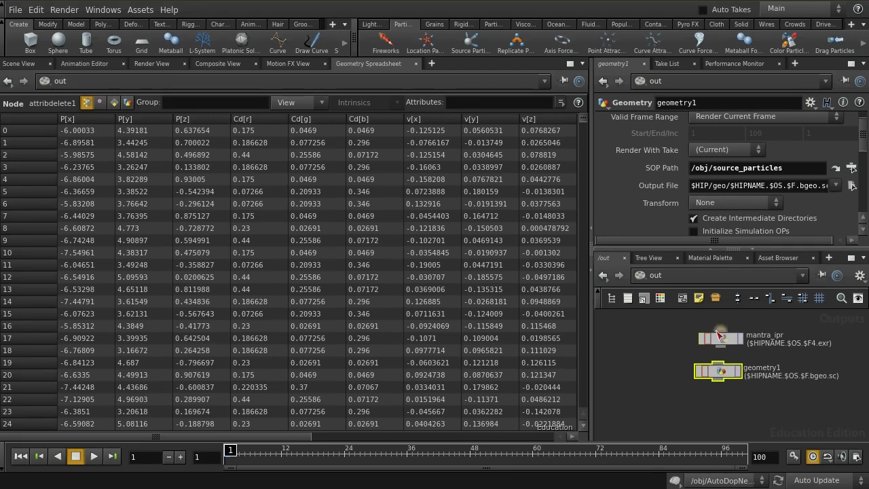
{"action": "mouse_move", "coordinate": [666, 345]}
{"action": "middle_mouse_down"}
{"action": "mouse_move", "coordinate": [666, 361]}
{"action": "mouse_move", "coordinate": [666, 330]}
{"action": "middle_mouse_up"}
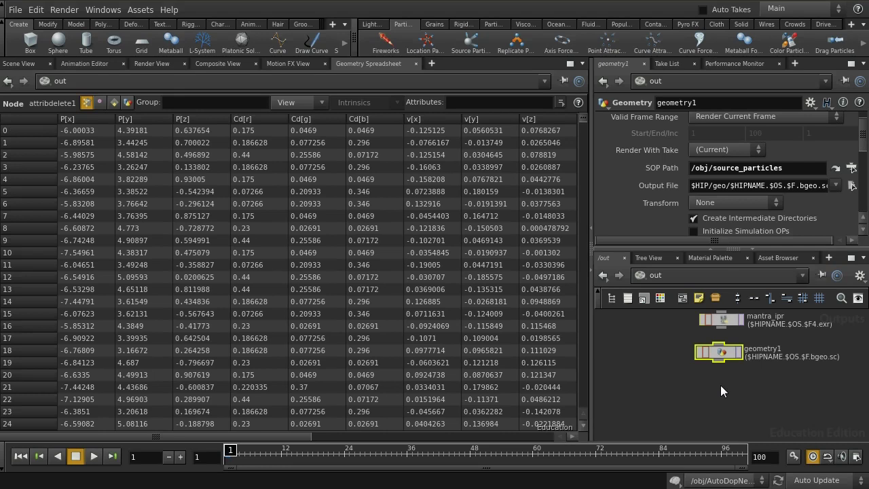
{"action": "key", "text": "Tab"}
{"action": "type", "text": "wed"}
{"action": "left_click", "coordinate": [852, 406]}
{"action": "left_click", "coordinate": [721, 400]}
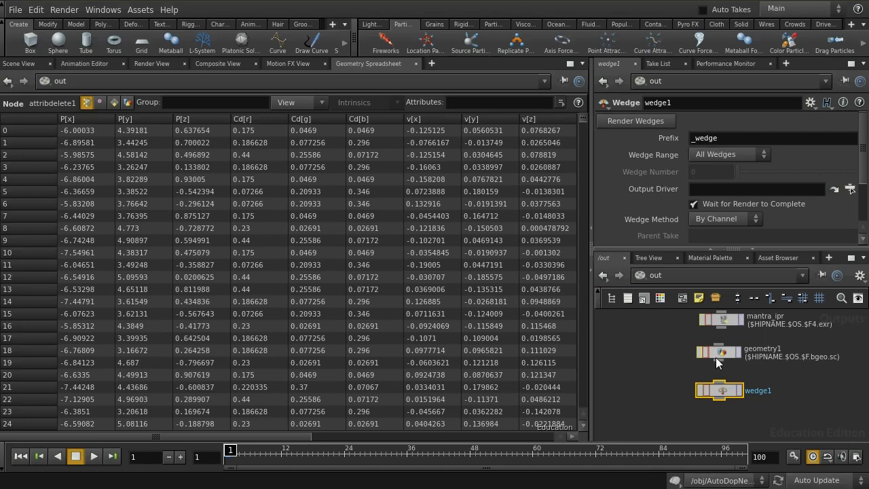
{"action": "left_click", "coordinate": [715, 357]}
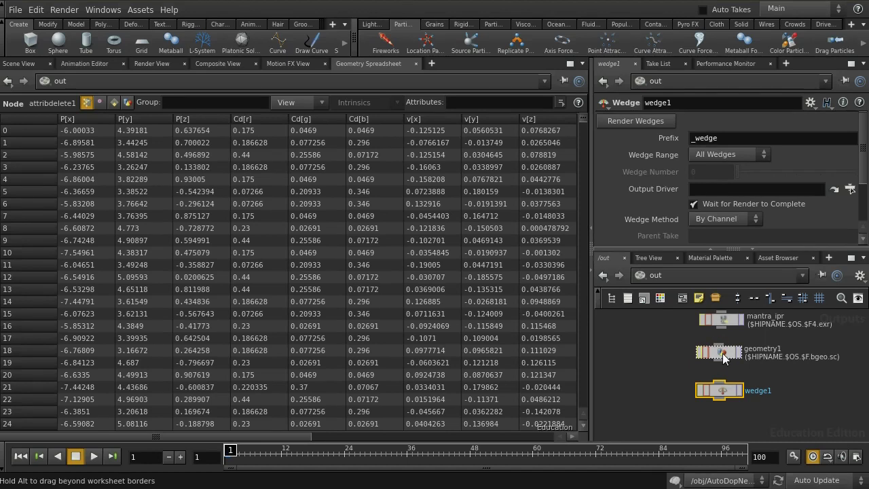
{"action": "left_click", "coordinate": [721, 392]}
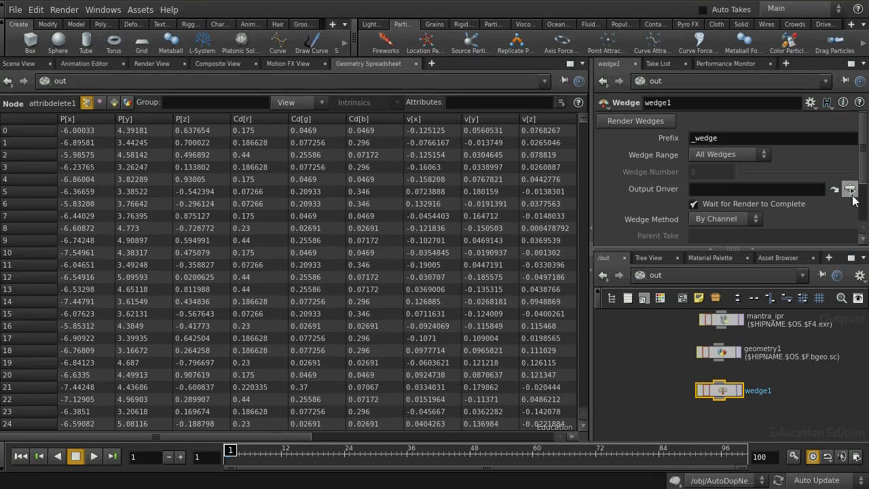
Step: Set the Output Driver of wedge1 to the geometry1 node in the out network
{"action": "left_click", "coordinate": [849, 189]}
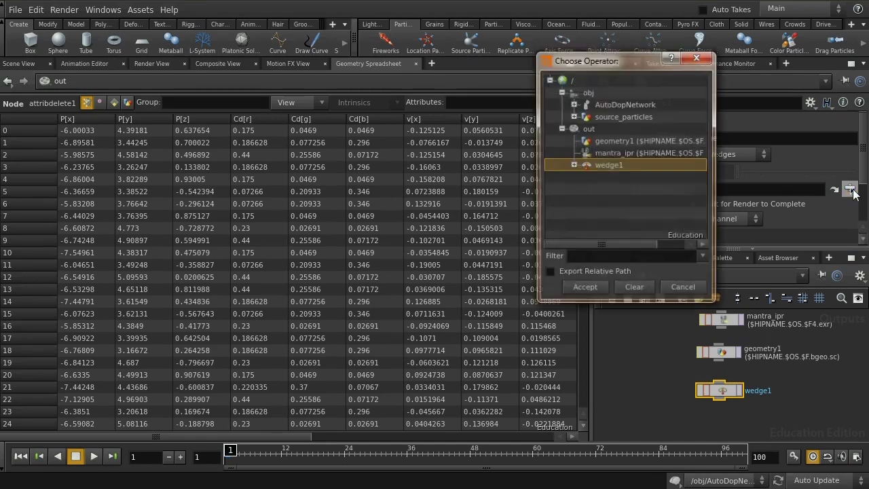
{"action": "left_click", "coordinate": [630, 140]}
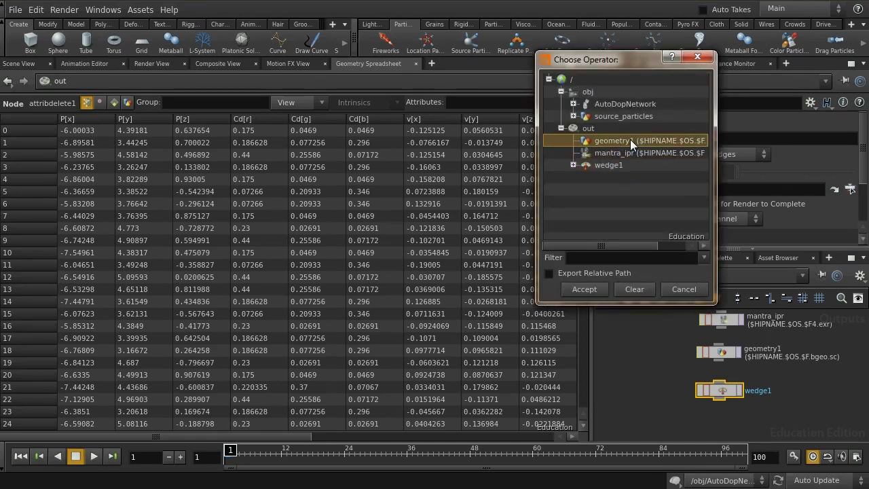
{"action": "left_click", "coordinate": [599, 290]}
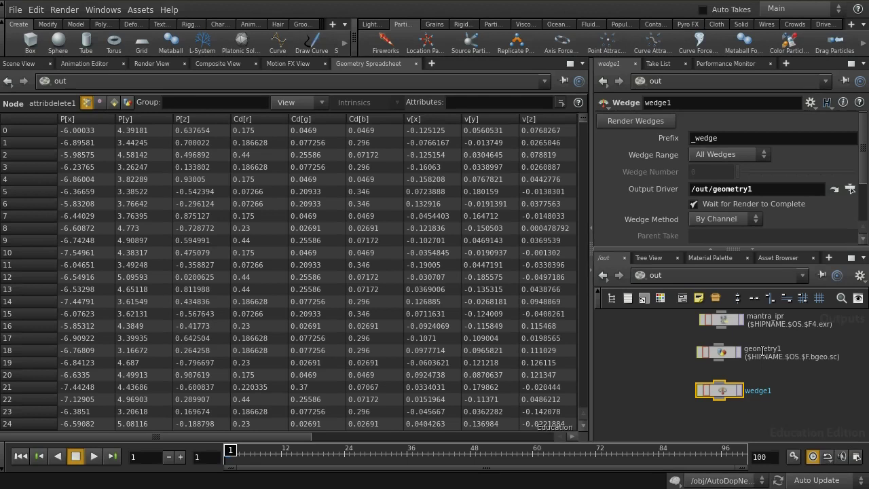
Step: Insert $WEDGE into the Output File name of geometry1 so it reads $HIP/geo/$HIPNAME.$WEDGE.$OS.$F.bgeo.sc
{"action": "middle_click_drag", "start_coordinate": [650, 361], "coordinate": [653, 378]}
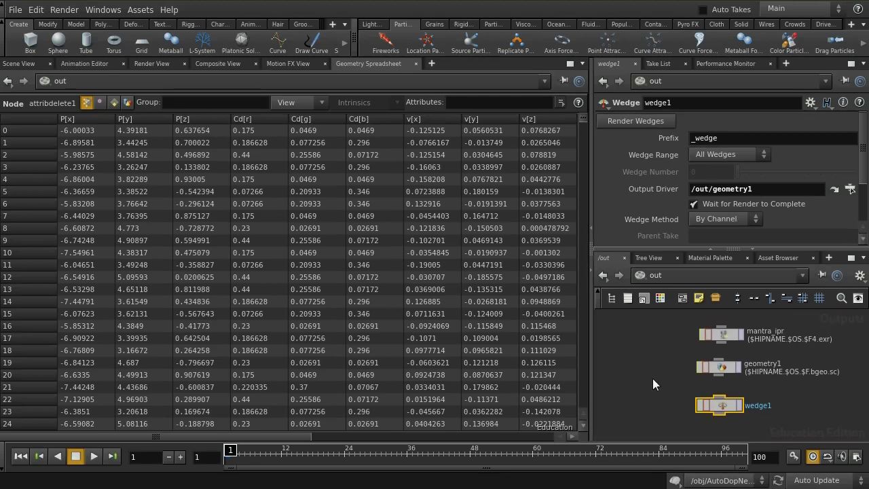
{"action": "left_click", "coordinate": [718, 367]}
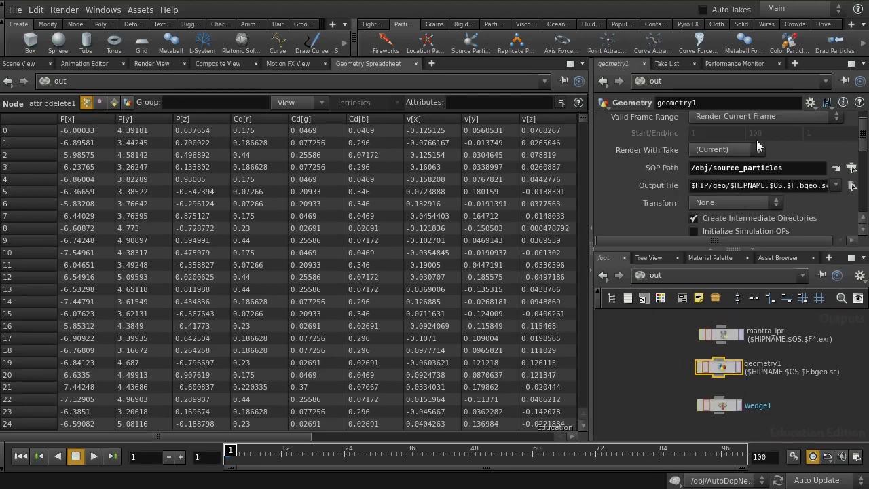
{"action": "left_click", "coordinate": [766, 186]}
{"action": "type", "text": "."}
{"action": "type", "text": "$NA"}
{"action": "key", "text": "BackSpace"}
{"action": "key", "text": "BackSpace"}
{"action": "type", "text": "WEDGE."}
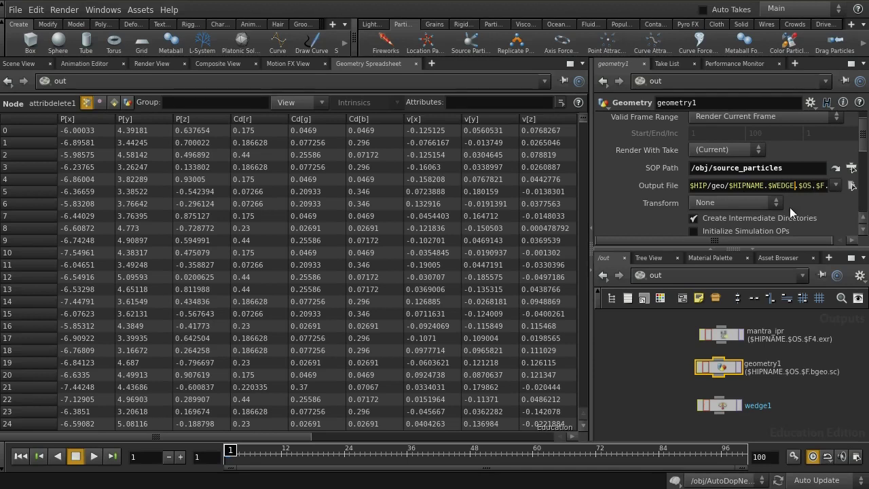
Step: Turn off Random Samples on wedge1 and add one wedge parameter
{"action": "left_click", "coordinate": [721, 408]}
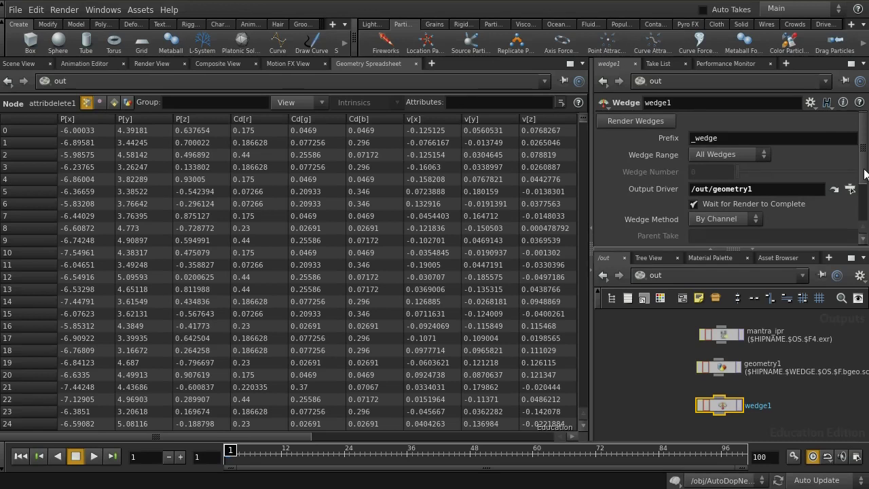
{"action": "left_click_drag", "start_coordinate": [865, 171], "coordinate": [862, 218]}
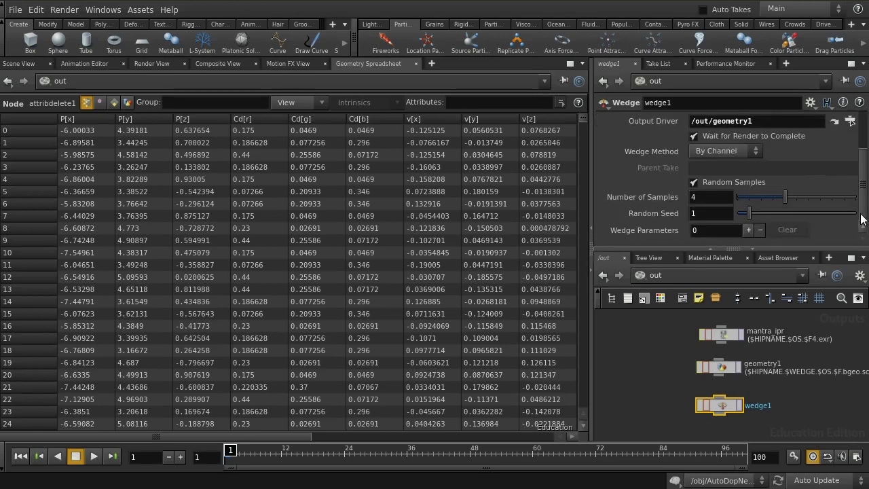
{"action": "left_click", "coordinate": [696, 183]}
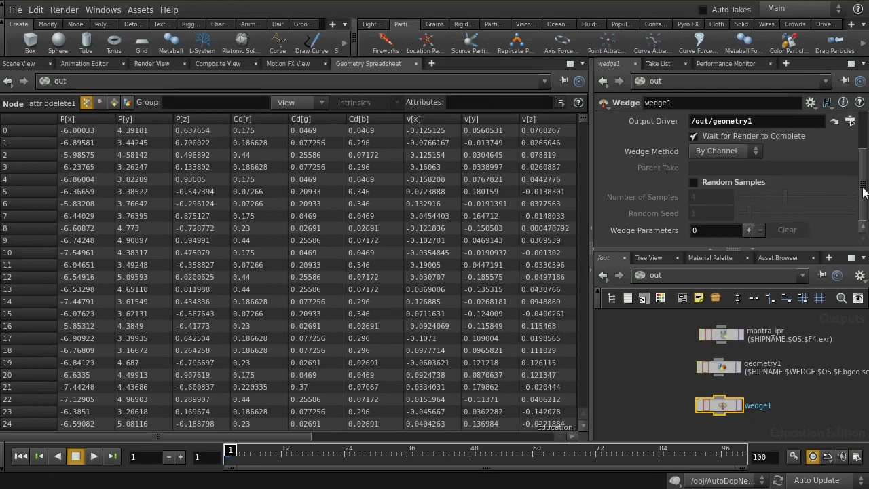
{"action": "left_click", "coordinate": [749, 230]}
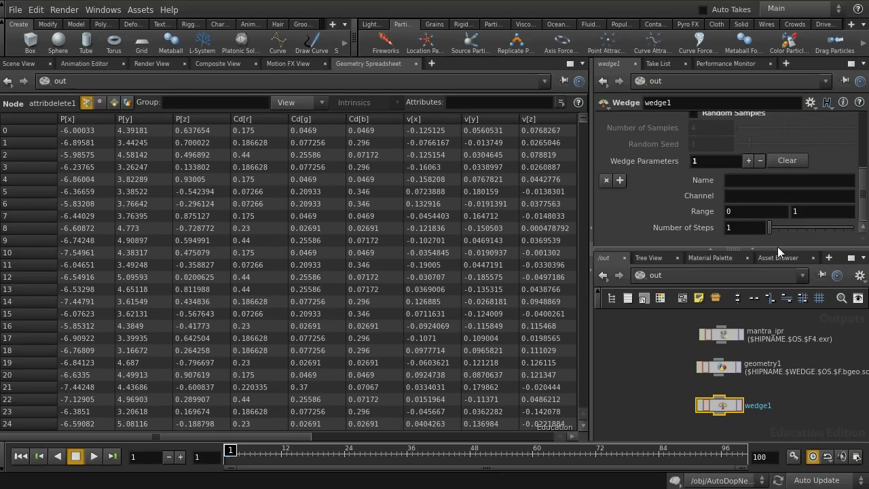
{"action": "scroll", "coordinate": [862, 211], "scroll_direction": "up", "scroll_amount": 4}
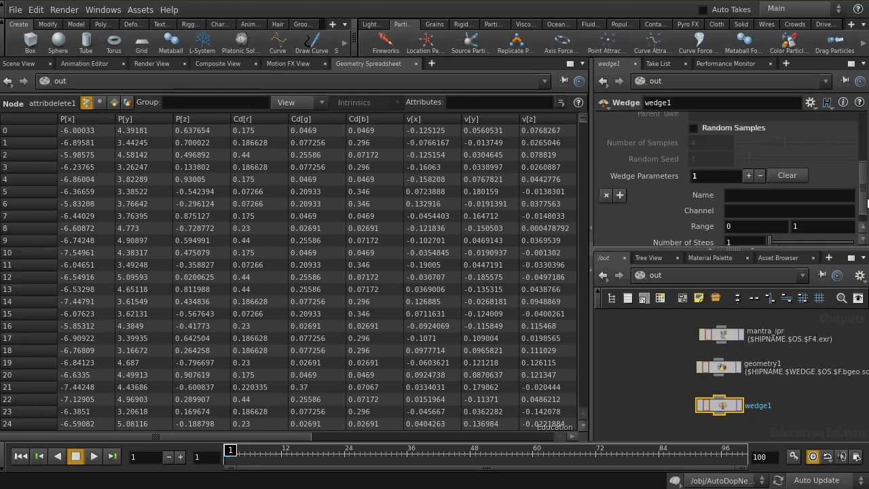
{"action": "scroll", "coordinate": [861, 203], "scroll_direction": "up", "scroll_amount": 1}
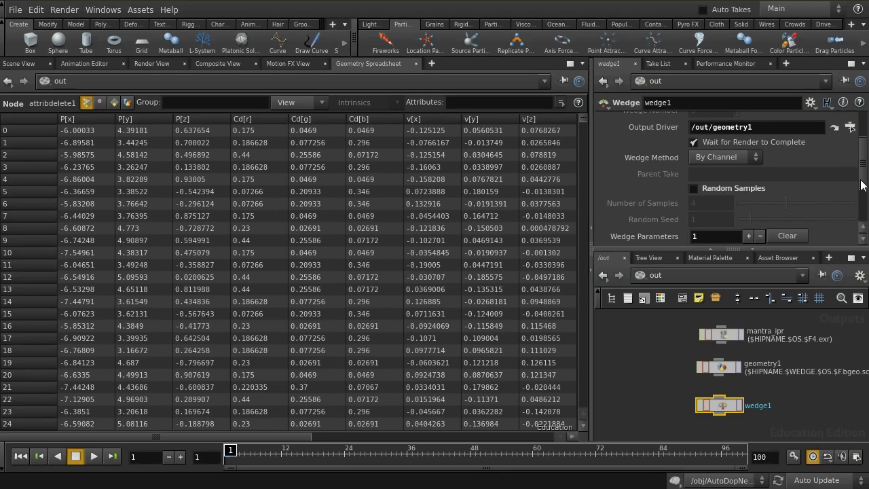
Step: Name the new wedge parameter of wedge1 seed
{"action": "scroll", "coordinate": [862, 216], "scroll_direction": "down", "scroll_amount": 4}
{"action": "left_click", "coordinate": [737, 180]}
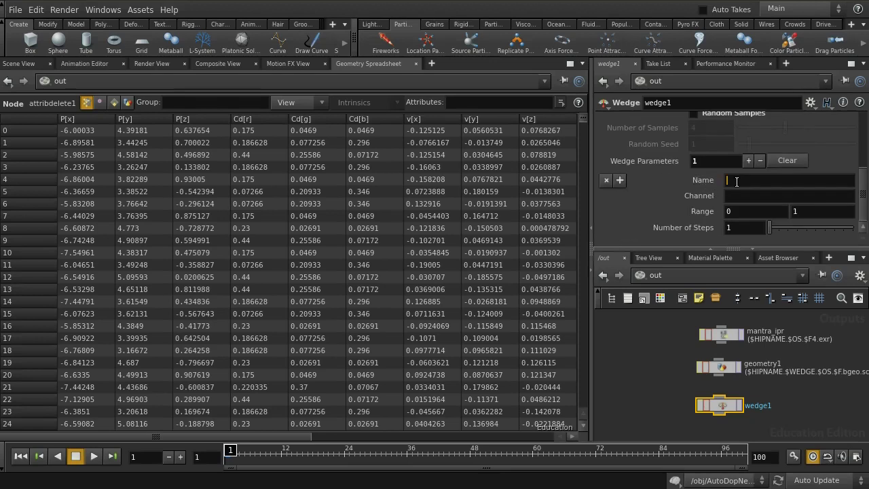
{"action": "type", "text": "SEED"}
{"action": "key", "text": "BackSpace"}
{"action": "key", "text": "BackSpace"}
{"action": "key", "text": "BackSpace"}
{"action": "key", "text": "BackSpace"}
{"action": "type", "text": "seed"}
Step: Go into AutoDopNetwork at the obj level and copy the Seed parameter of emitter_source
{"action": "left_click", "coordinate": [736, 197]}
{"action": "left_click", "coordinate": [660, 271]}
{"action": "left_click", "coordinate": [672, 320]}
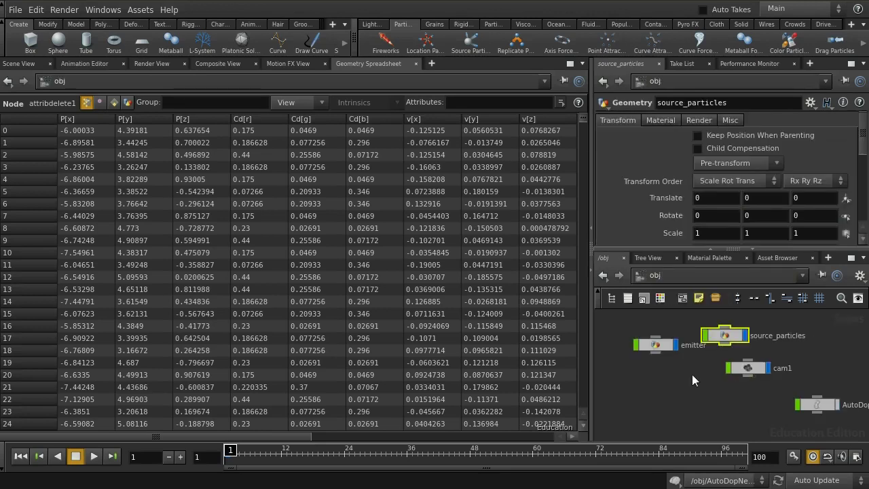
{"action": "left_click", "coordinate": [771, 390]}
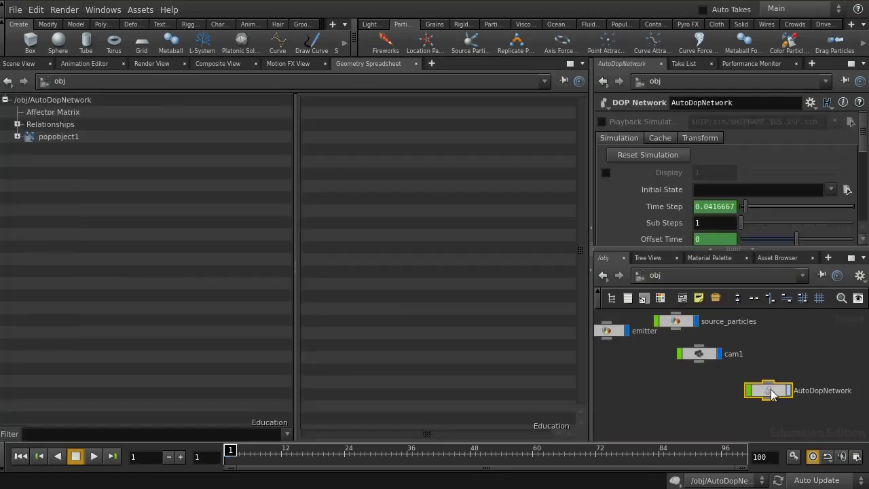
{"action": "double_click", "coordinate": [770, 389]}
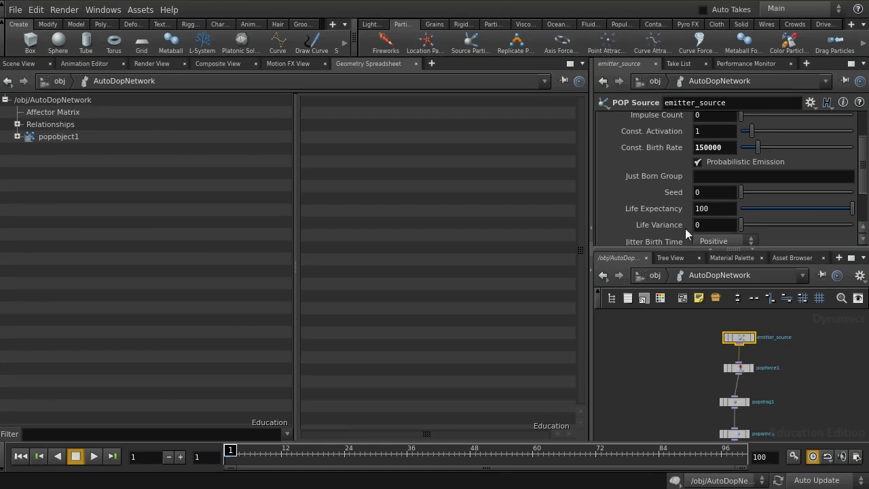
{"action": "right_click", "coordinate": [672, 191]}
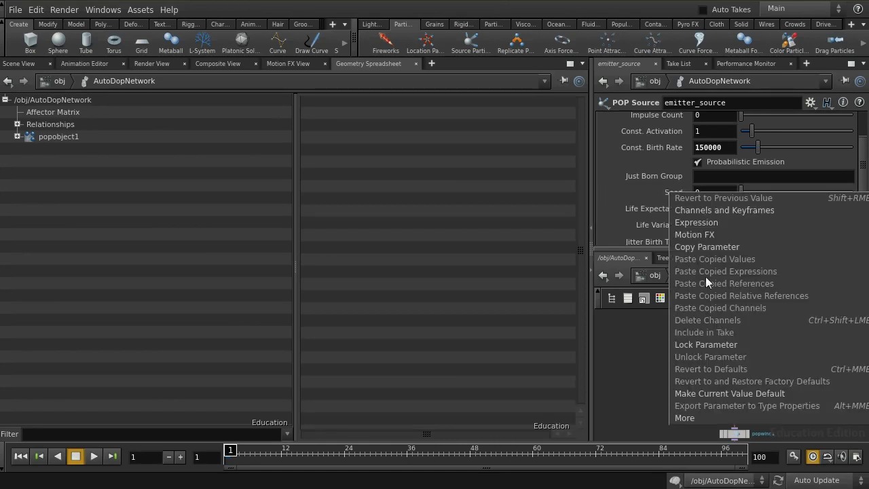
{"action": "left_click", "coordinate": [705, 247]}
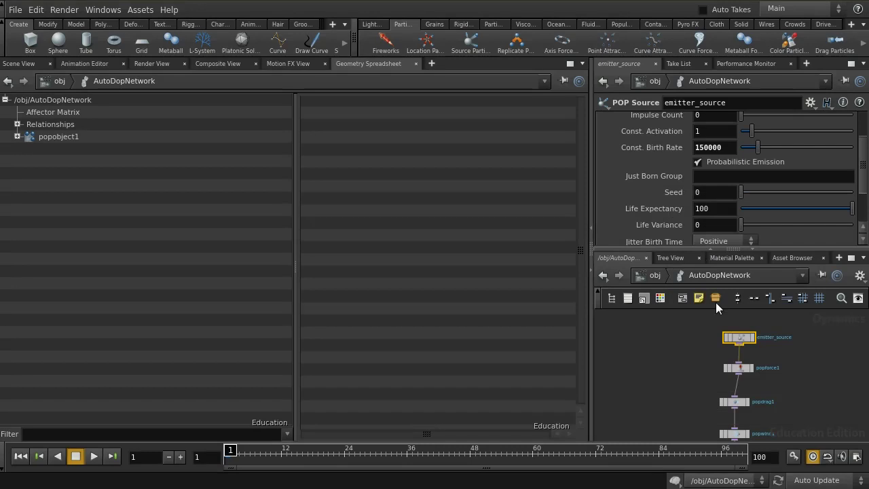
Step: Return to the out network and paste the copied seed reference into the Channel of wedge1's wedge parameter
{"action": "left_click", "coordinate": [661, 279]}
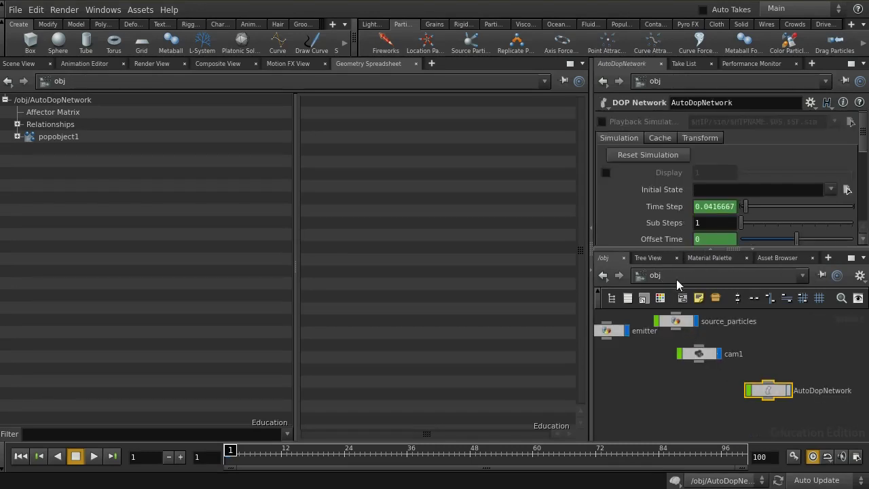
{"action": "left_click", "coordinate": [677, 280]}
{"action": "left_click", "coordinate": [689, 326]}
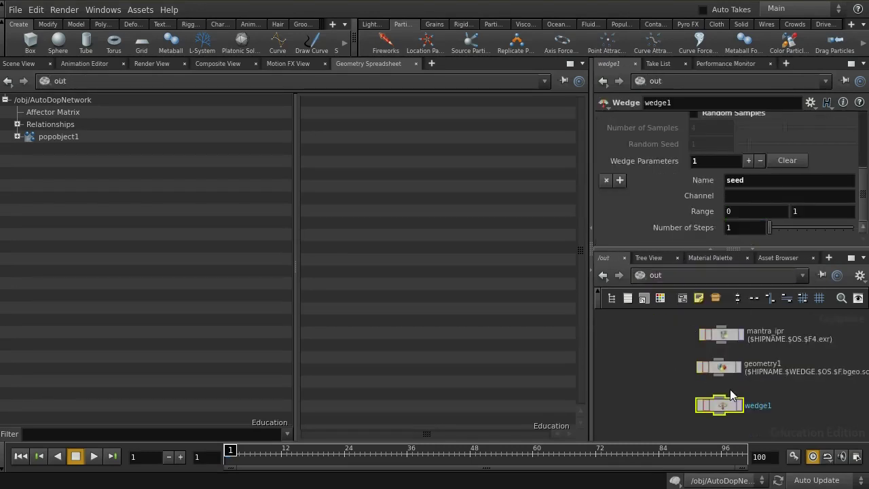
{"action": "right_click", "coordinate": [730, 195]}
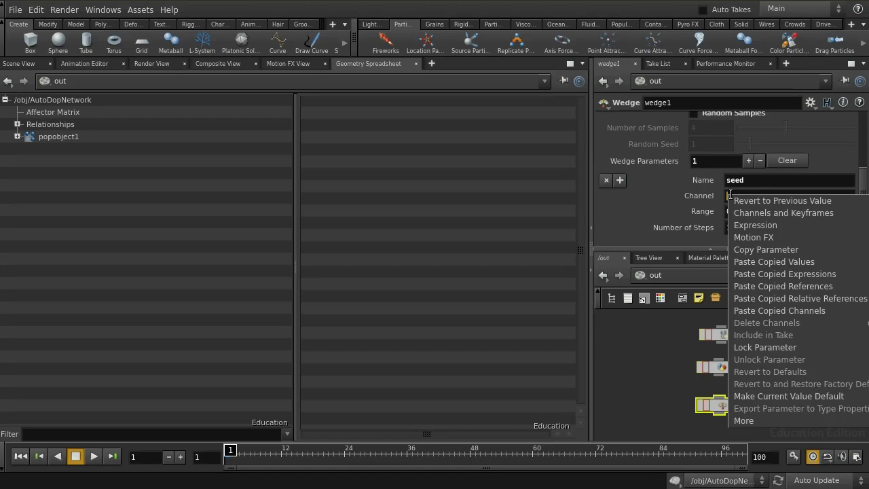
{"action": "left_click", "coordinate": [778, 286]}
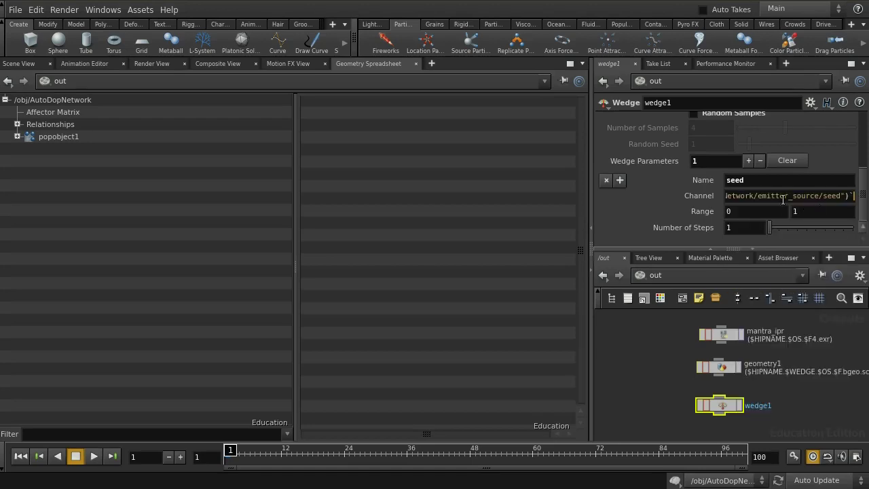
Step: Strip the chs() wrapper and quotes from wedge1's Channel, leaving only the path /obj/AutoDopNetwork/emitter_source/seed
{"action": "key", "text": "Home"}
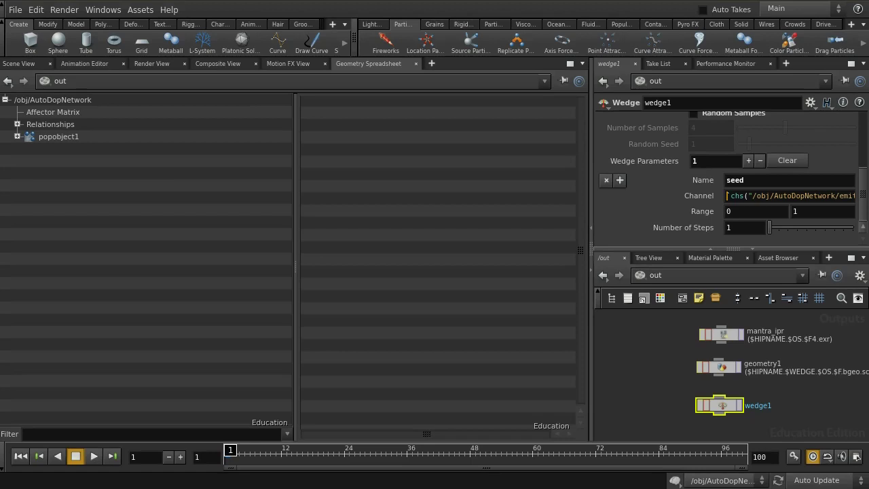
{"action": "left_click", "coordinate": [745, 196]}
{"action": "key", "text": "BackSpace"}
{"action": "key", "text": "BackSpace"}
{"action": "key", "text": "BackSpace"}
{"action": "key", "text": "Delete"}
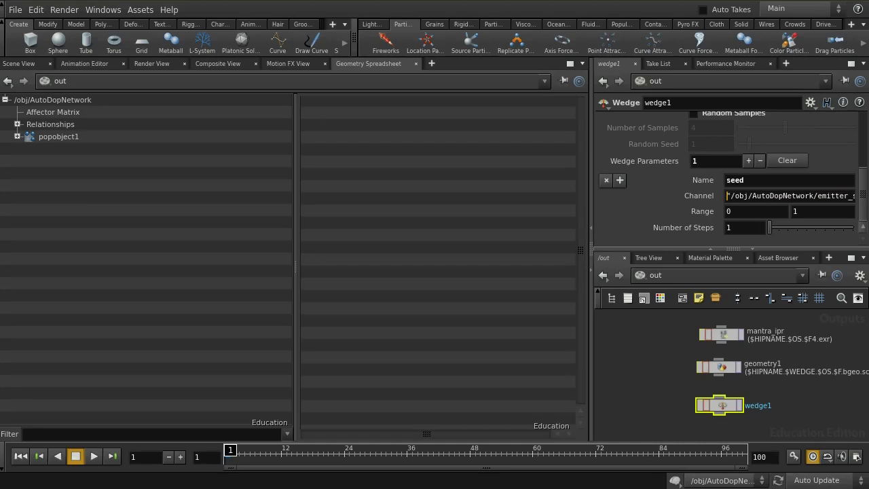
{"action": "key", "text": "Delete"}
{"action": "key", "text": "Right"}
{"action": "key", "text": "Right"}
{"action": "key", "text": "Right"}
{"action": "key", "text": "Right"}
{"action": "key", "text": "Right"}
{"action": "key", "text": "Right"}
{"action": "key", "text": "Right"}
{"action": "key", "text": "Right"}
{"action": "key", "text": "Right"}
{"action": "key", "text": "Right"}
{"action": "key", "text": "Right"}
{"action": "key", "text": "Right"}
{"action": "key", "text": "Right"}
{"action": "key", "text": "Right"}
{"action": "key", "text": "Right"}
{"action": "key", "text": "Right"}
{"action": "key", "text": "Right"}
{"action": "key", "text": "Right"}
{"action": "key", "text": "Right"}
{"action": "key", "text": "Right"}
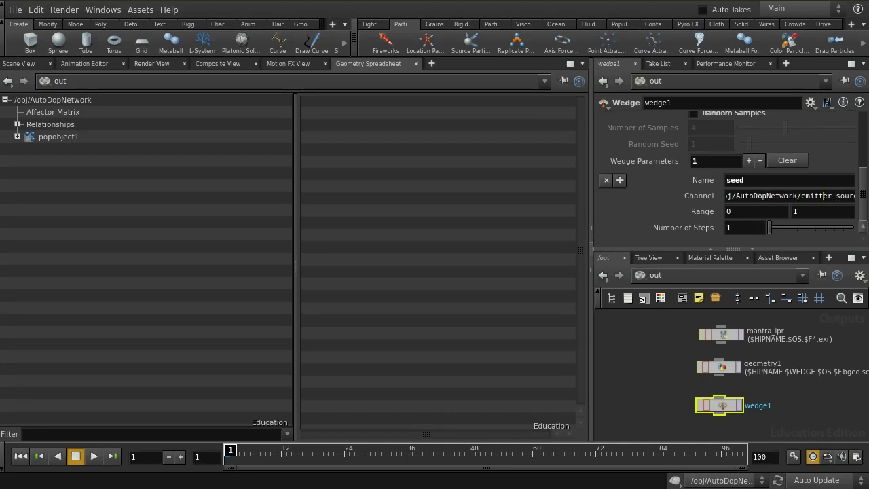
{"action": "key", "text": "BackSpace"}
{"action": "key", "text": "BackSpace"}
{"action": "key", "text": "BackSpace"}
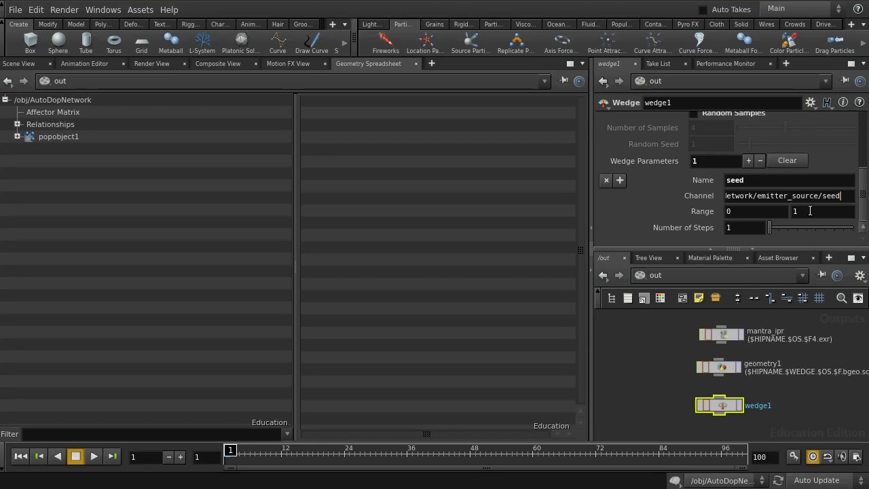
Step: Set the Number of Steps for the seed wedge parameter to 10
{"action": "left_click", "coordinate": [737, 228]}
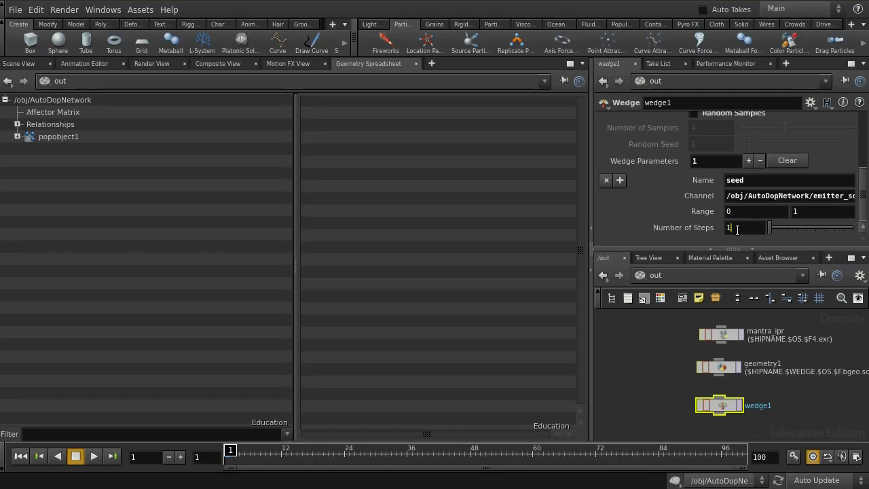
{"action": "type", "text": "0"}
{"action": "key", "text": "Return"}
Step: Reference Number of Steps in the upper Range value of the seed parameter and make the expression ch("steps1") - 1
{"action": "right_click", "coordinate": [708, 228]}
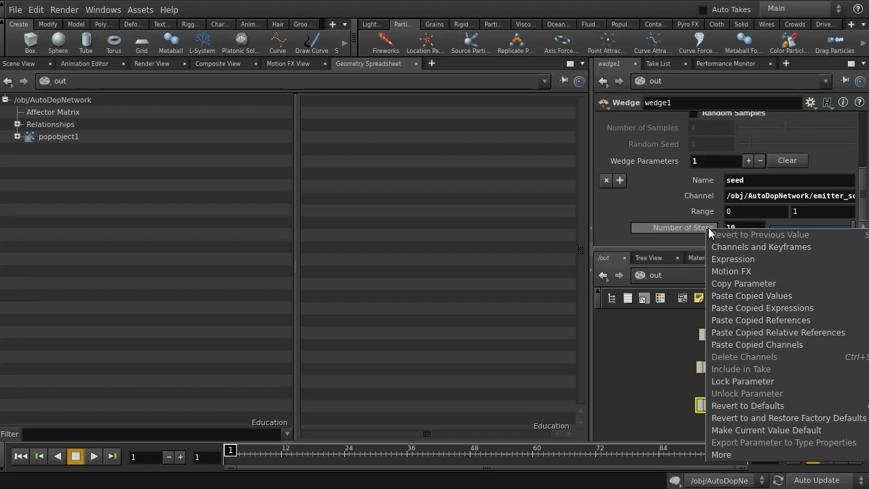
{"action": "left_click", "coordinate": [733, 284]}
{"action": "right_click", "coordinate": [810, 211]}
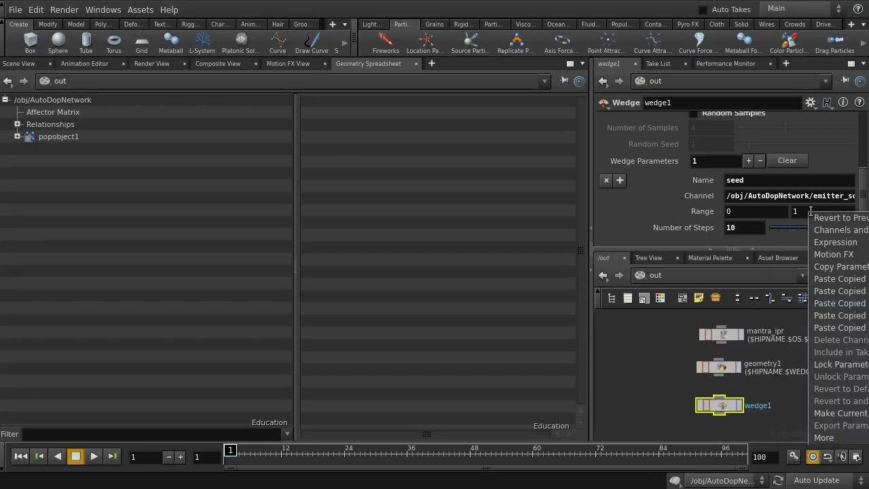
{"action": "left_click", "coordinate": [815, 315]}
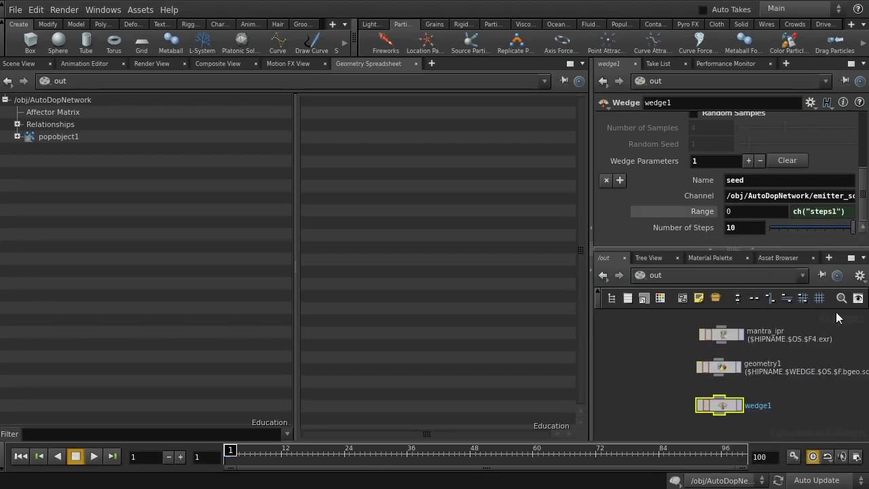
{"action": "left_click", "coordinate": [851, 211]}
{"action": "type", "text": "- "}
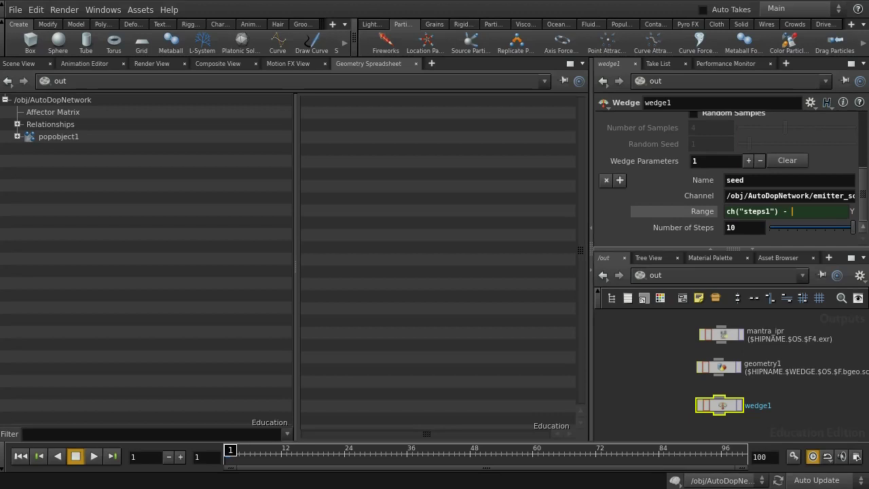
{"action": "type", "text": "1"}
{"action": "key", "text": "Return"}
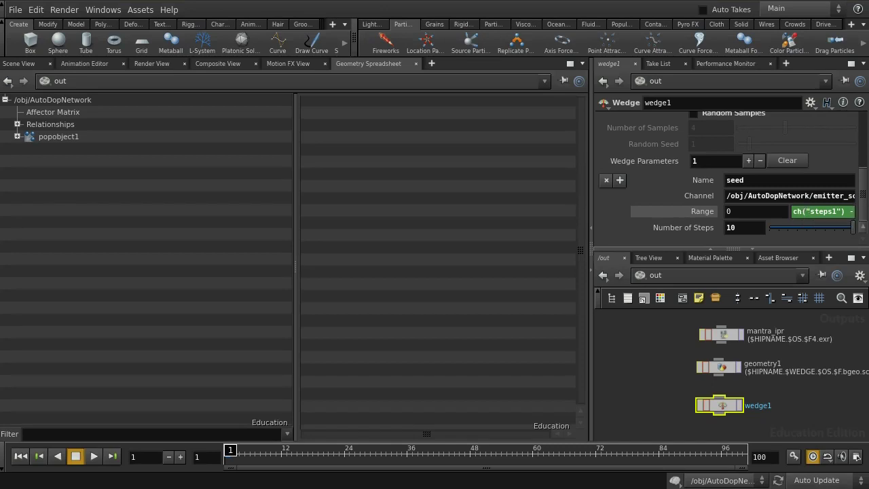
Step: Set geometry1 to Render Frame Range, delete the channels on Start/End/Inc and set the start frame to 80
{"action": "scroll", "coordinate": [725, 146], "scroll_direction": "up", "scroll_amount": 5}
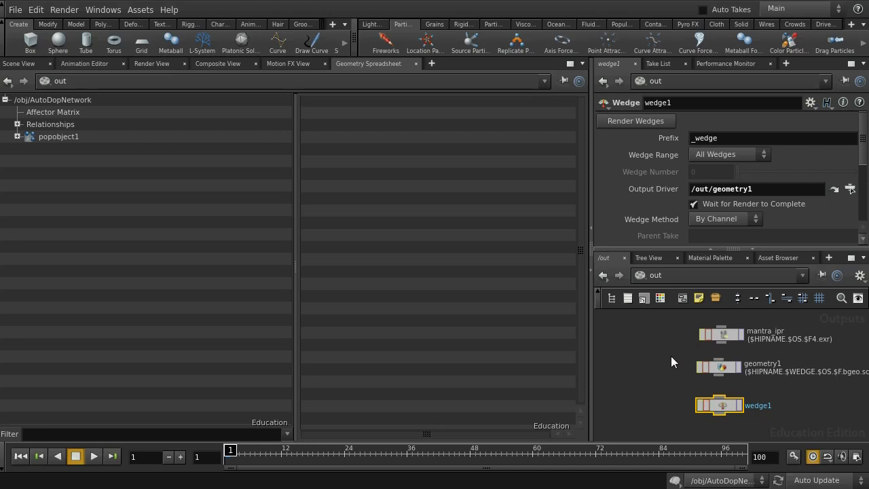
{"action": "left_click", "coordinate": [720, 368]}
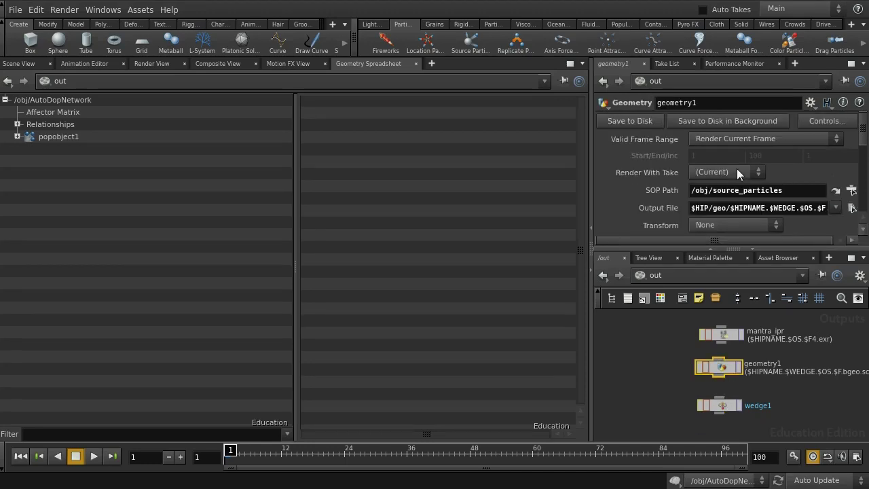
{"action": "left_click", "coordinate": [727, 137]}
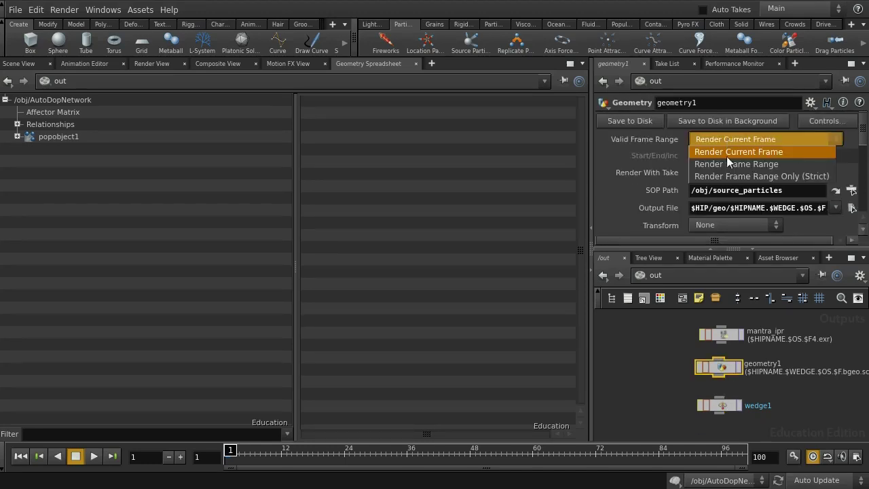
{"action": "left_click", "coordinate": [726, 163]}
{"action": "right_click", "coordinate": [668, 157]}
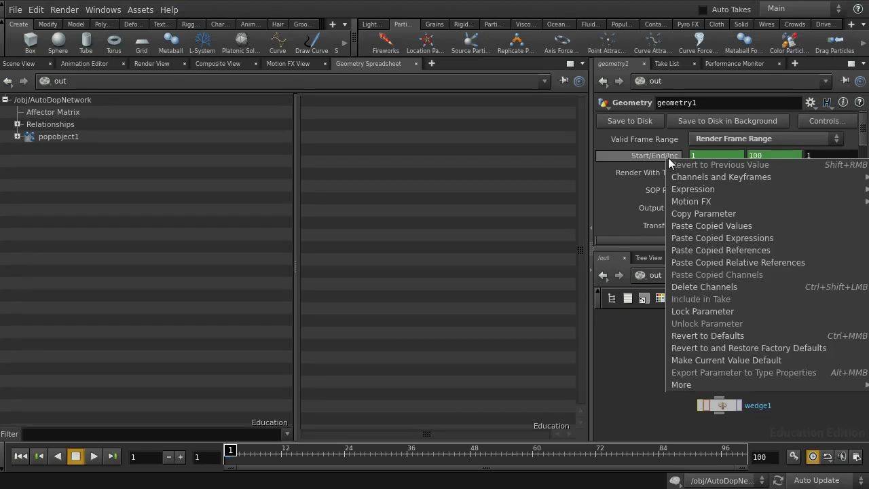
{"action": "left_click", "coordinate": [700, 288]}
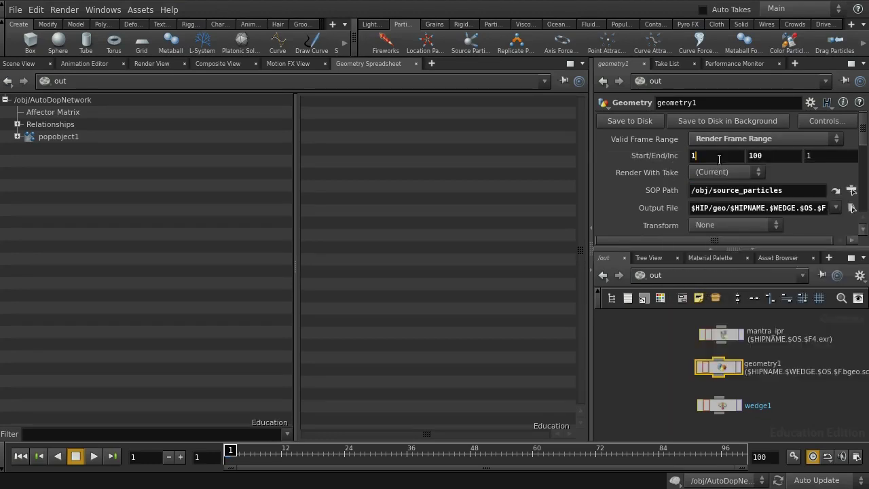
{"action": "type", "text": "80"}
Step: Render all wedges from wedge1 and return to the 3D scene view
{"action": "left_click", "coordinate": [722, 407]}
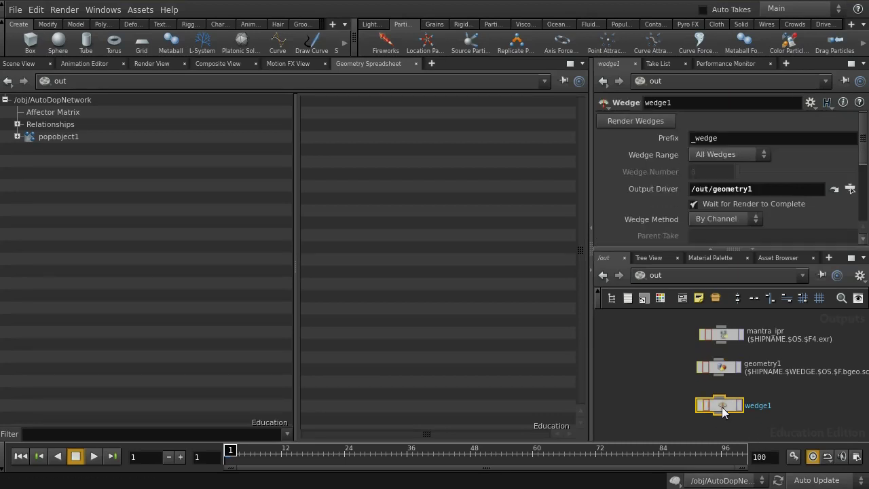
{"action": "left_click", "coordinate": [636, 120]}
{"action": "left_click", "coordinate": [25, 65]}
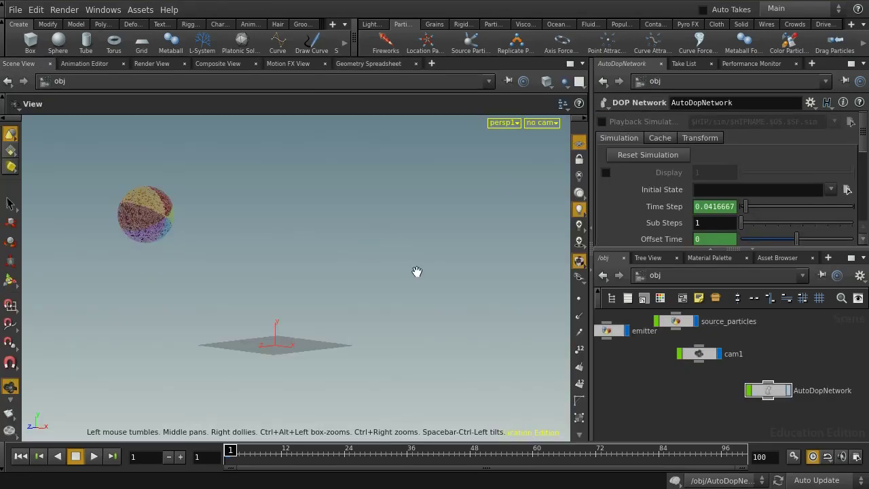
Step: Turn off the display of the source_particles and emitter objects and lay out the nodes at object level
{"action": "middle_click_drag", "start_coordinate": [687, 401], "coordinate": [736, 439]}
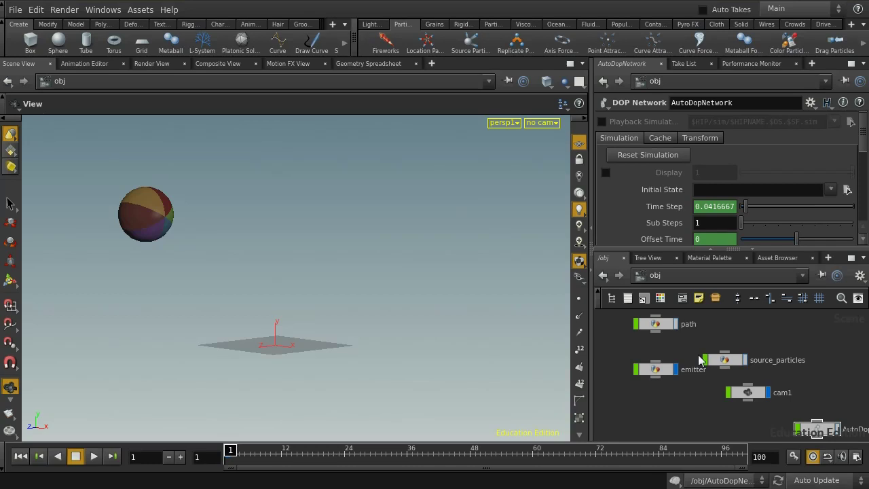
{"action": "left_click", "coordinate": [676, 371]}
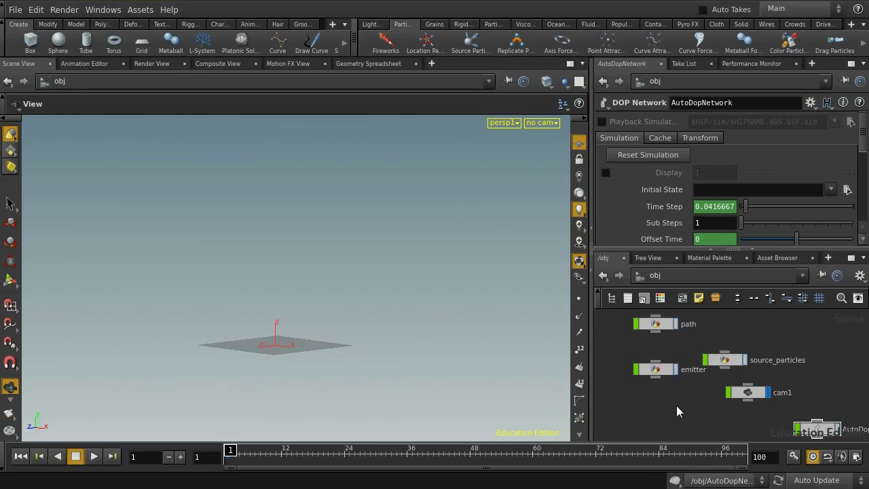
{"action": "mouse_move", "coordinate": [677, 405]}
{"action": "middle_mouse_down"}
{"action": "mouse_move", "coordinate": [680, 369]}
{"action": "mouse_move", "coordinate": [681, 396]}
{"action": "middle_mouse_up"}
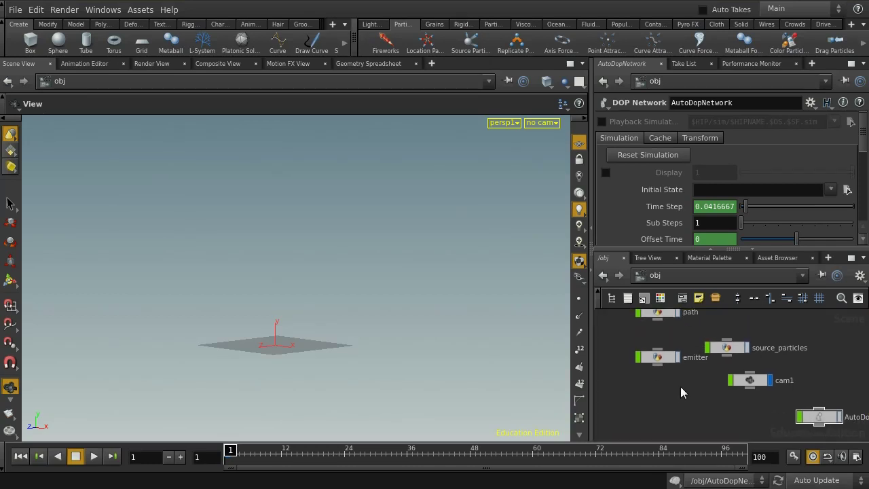
{"action": "key", "text": "l"}
{"action": "scroll", "coordinate": [711, 367], "scroll_direction": "down", "scroll_amount": 4}
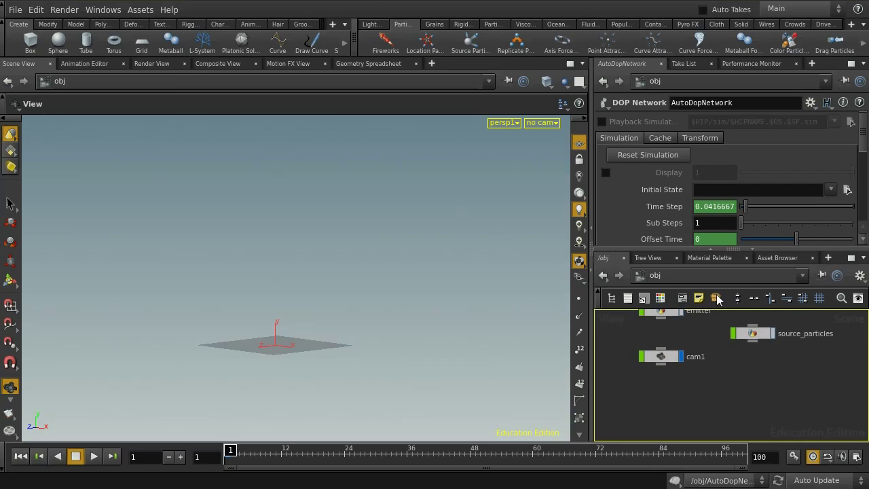
Step: Add a Geometry object below cam1 and rename it all_particles
{"action": "key", "text": "Tab"}
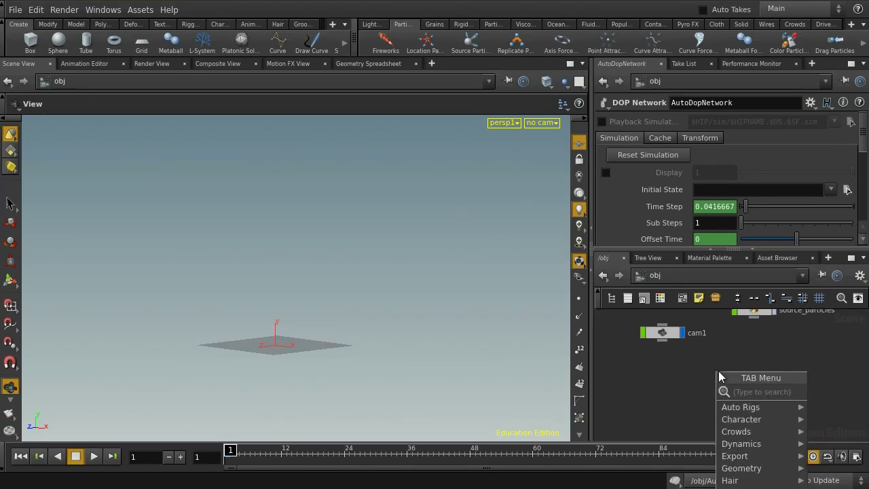
{"action": "type", "text": "geo"}
{"action": "left_click", "coordinate": [824, 389]}
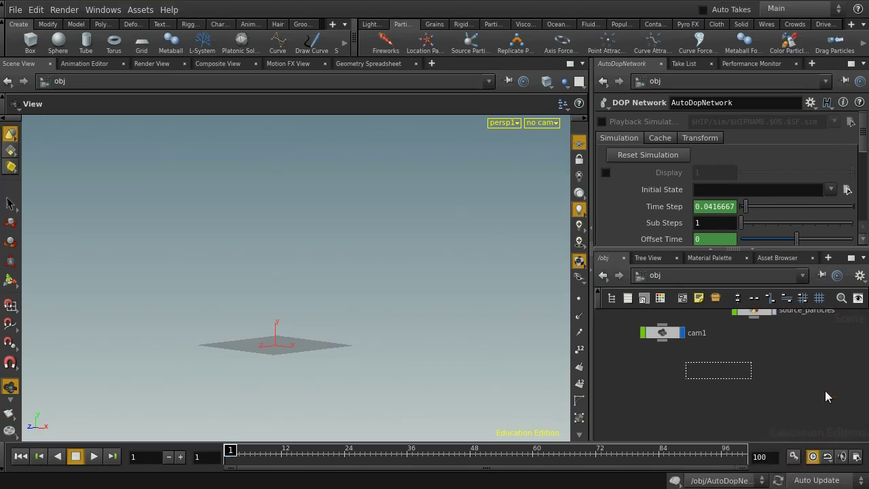
{"action": "left_click", "coordinate": [729, 381]}
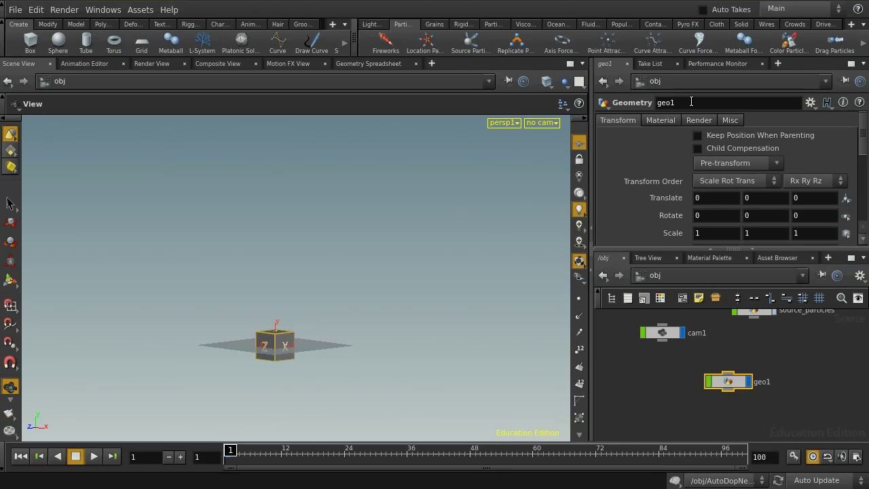
{"action": "left_click_drag", "start_coordinate": [691, 103], "coordinate": [638, 106]}
{"action": "type", "text": "all_particles"}
{"action": "key", "text": "Return"}
Step: Inside all_particles, replace the default File node with a File Merge node
{"action": "double_click", "coordinate": [727, 382]}
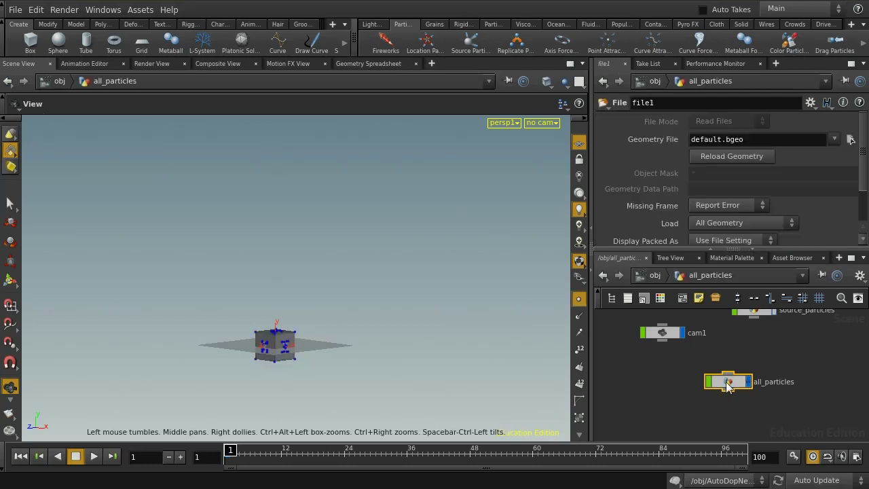
{"action": "key", "text": "Delete"}
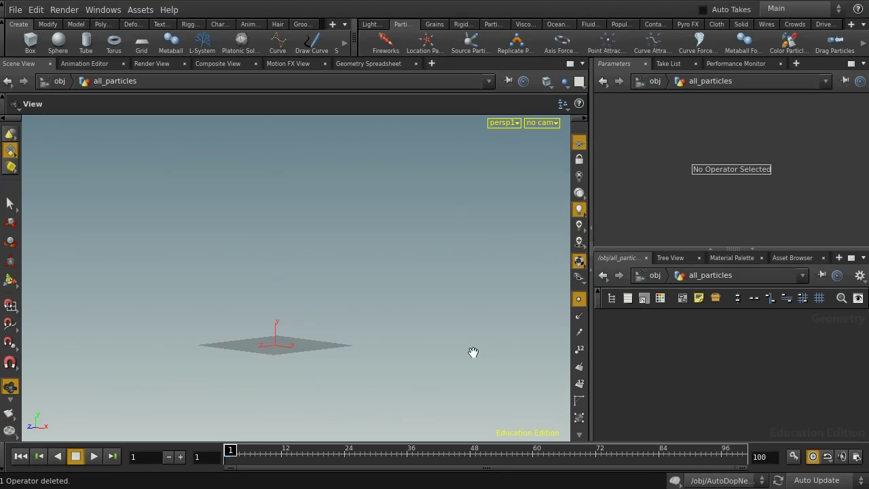
{"action": "key", "text": "Tab"}
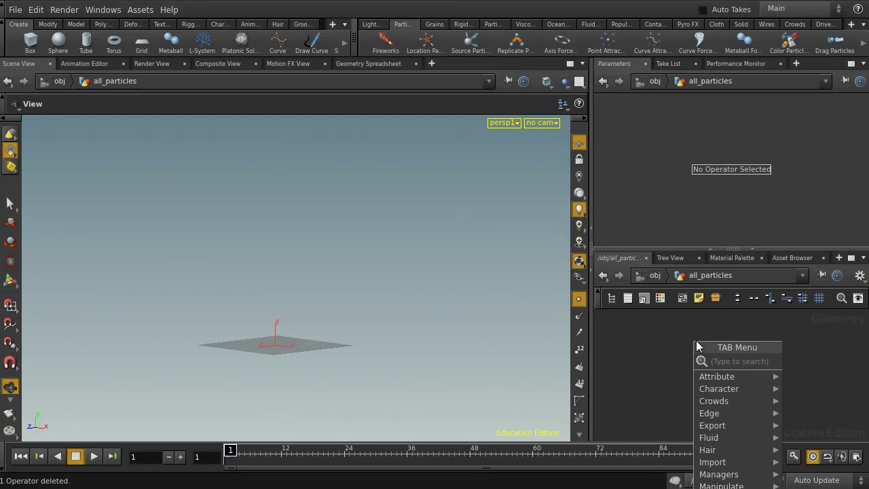
{"action": "type", "text": "fil"}
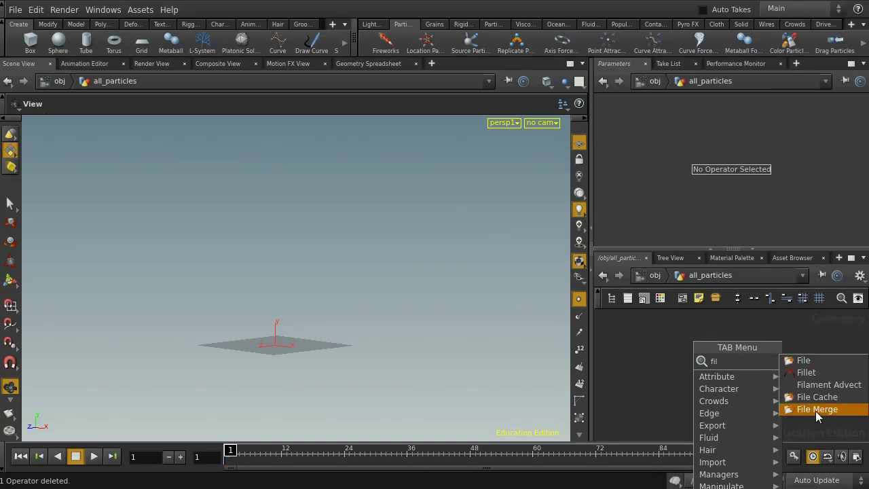
{"action": "left_click", "coordinate": [815, 410]}
{"action": "left_click", "coordinate": [721, 359]}
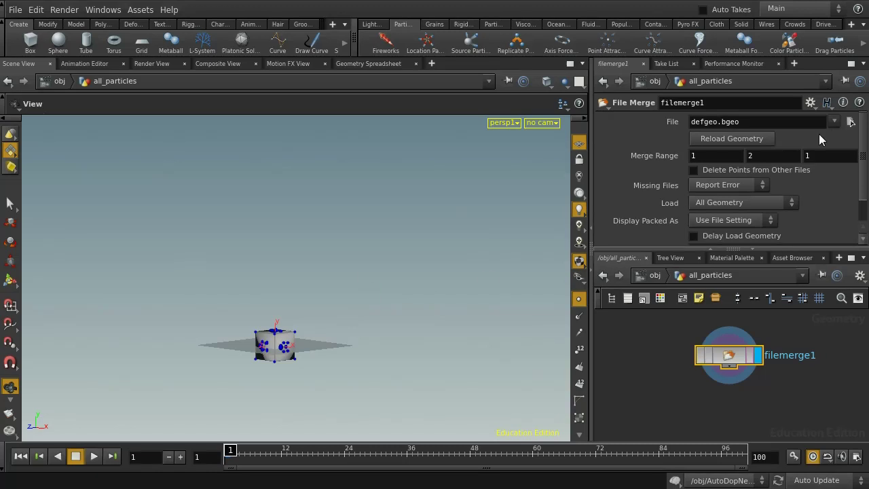
Step: Load the cached sequence million.start.2._wedge_seed_0.000000.geometry1.$F.bgeo.sc from $HIP/geo/ into the File Merge node
{"action": "left_click", "coordinate": [851, 122]}
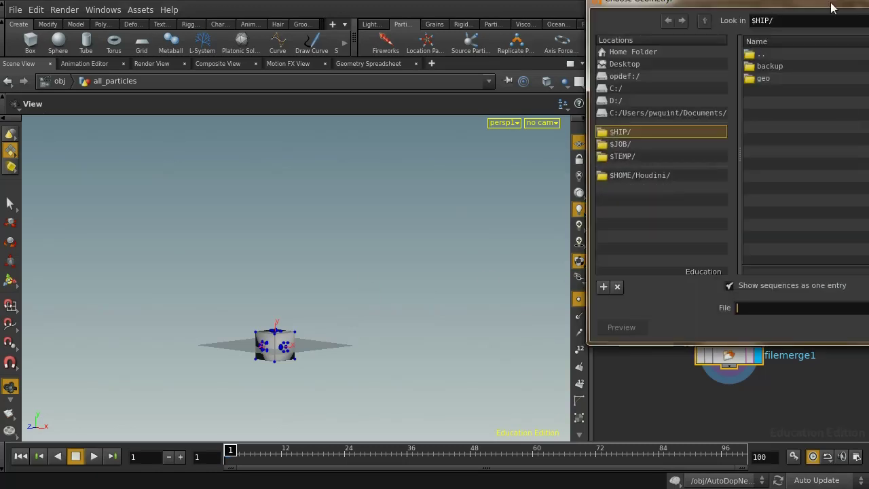
{"action": "left_click_drag", "start_coordinate": [830, 5], "coordinate": [474, 75]}
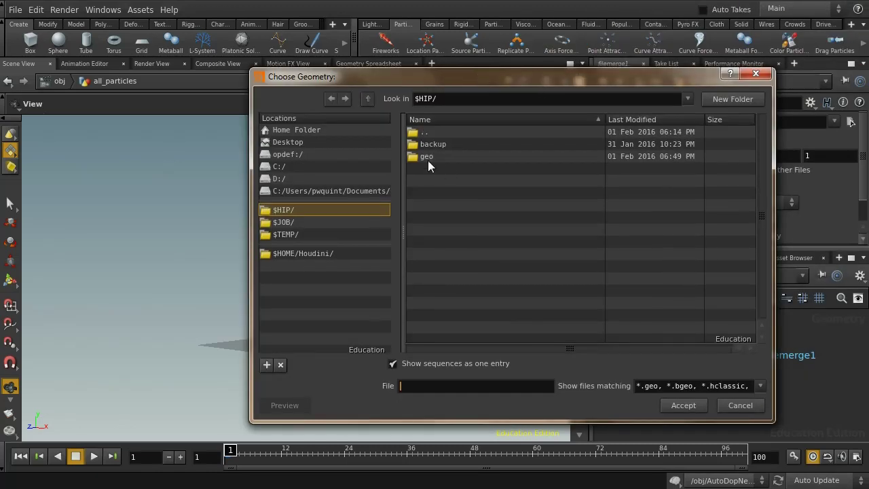
{"action": "left_click", "coordinate": [428, 156]}
{"action": "double_click", "coordinate": [428, 156]}
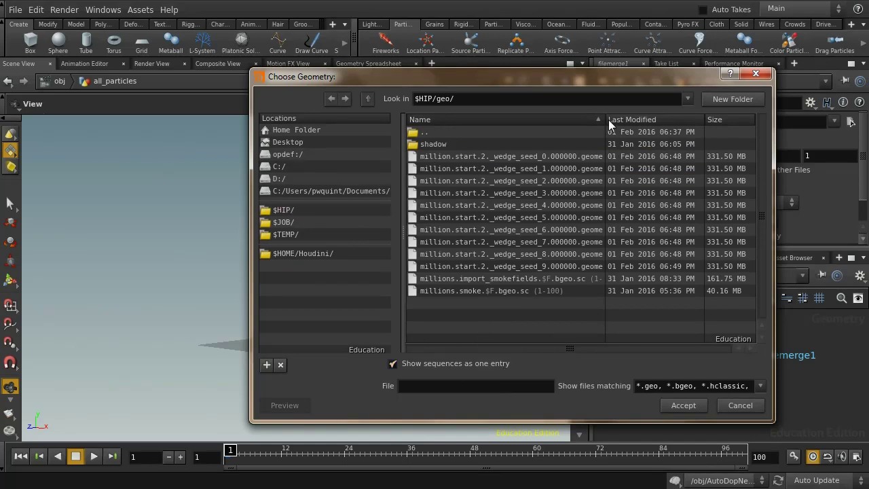
{"action": "left_click_drag", "start_coordinate": [609, 120], "coordinate": [691, 118]}
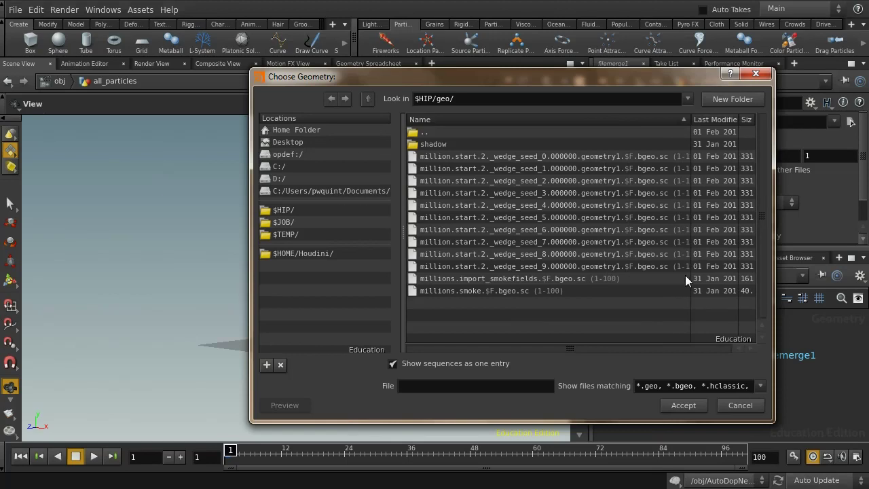
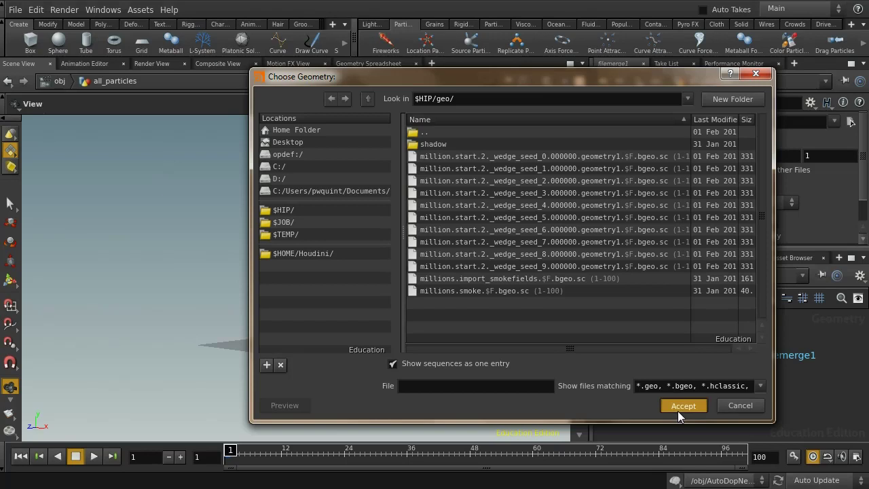
{"action": "left_click", "coordinate": [627, 157]}
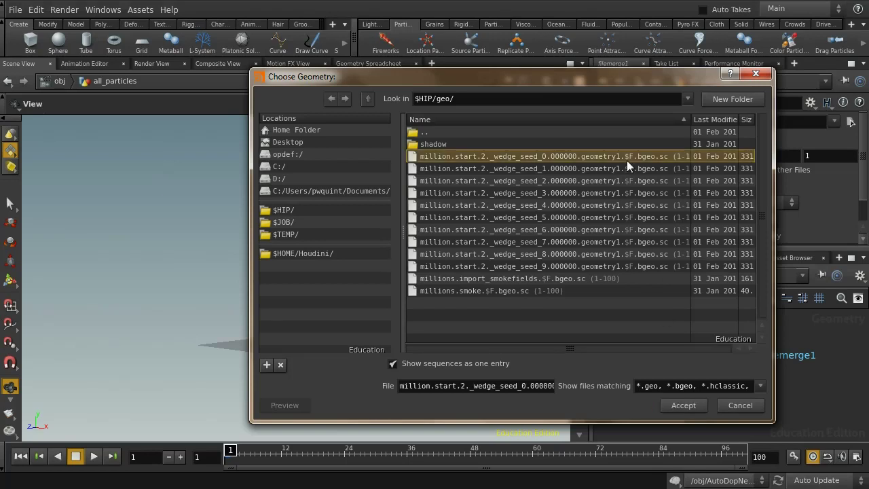
{"action": "left_click", "coordinate": [665, 406]}
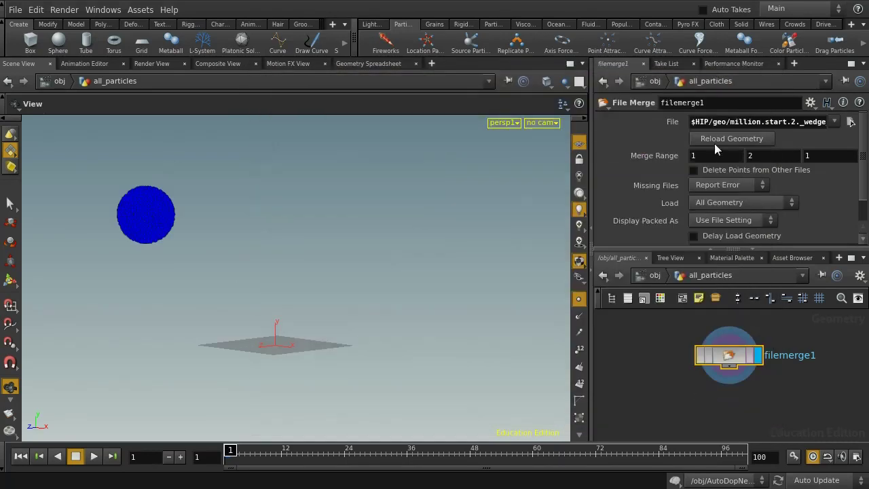
Step: Look up the Merge Variable name and replace the seed number 0 before .000000 in the File path with $SLICE
{"action": "left_click", "coordinate": [789, 122]}
{"action": "key", "text": "Right"}
{"action": "key", "text": "Right"}
{"action": "key", "text": "Right"}
{"action": "key", "text": "Right"}
{"action": "key", "text": "Right"}
{"action": "key", "text": "Right"}
{"action": "key", "text": "Right"}
{"action": "key", "text": "Right"}
{"action": "key", "text": "Right"}
{"action": "key", "text": "Right"}
{"action": "key", "text": "Right"}
{"action": "key", "text": "Right"}
{"action": "key", "text": "Right"}
{"action": "key", "text": "Right"}
{"action": "key", "text": "Right"}
{"action": "key", "text": "Right"}
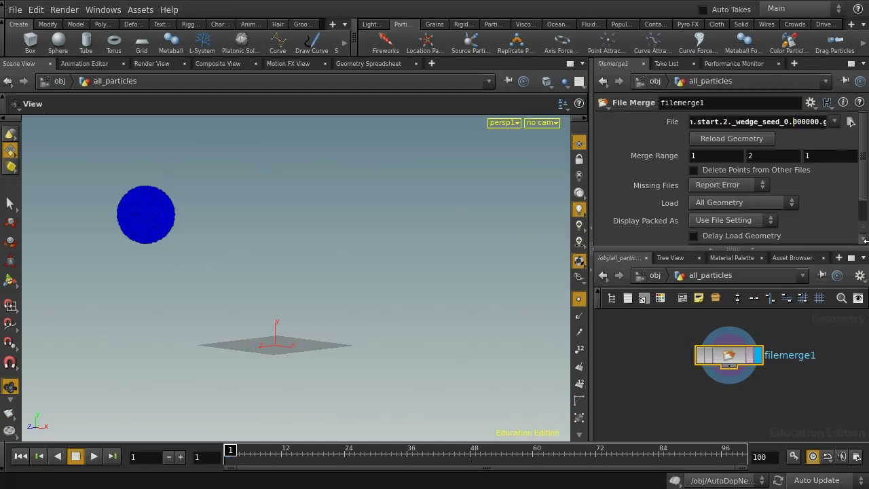
{"action": "key", "text": "Right"}
{"action": "key", "text": "Right"}
{"action": "key", "text": "Right"}
{"action": "key", "text": "Right"}
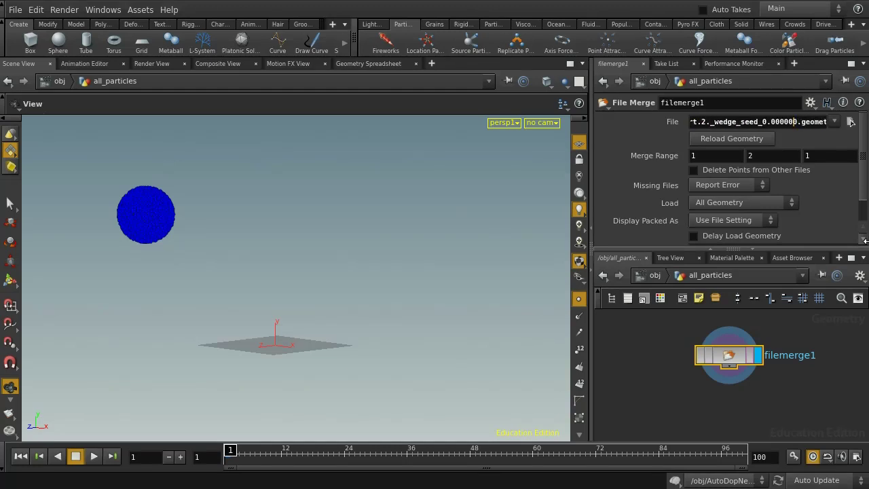
{"action": "key", "text": "Left"}
{"action": "key", "text": "Left"}
{"action": "key", "text": "Left"}
{"action": "key", "text": "Left"}
{"action": "key", "text": "Left"}
{"action": "key", "text": "Left"}
{"action": "scroll", "coordinate": [863, 201], "scroll_direction": "down", "scroll_amount": 2}
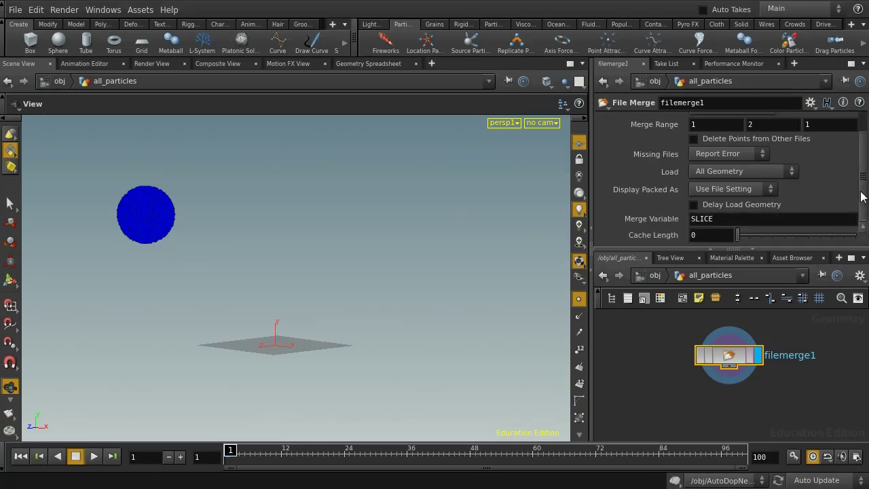
{"action": "scroll", "coordinate": [861, 197], "scroll_direction": "up", "scroll_amount": 2}
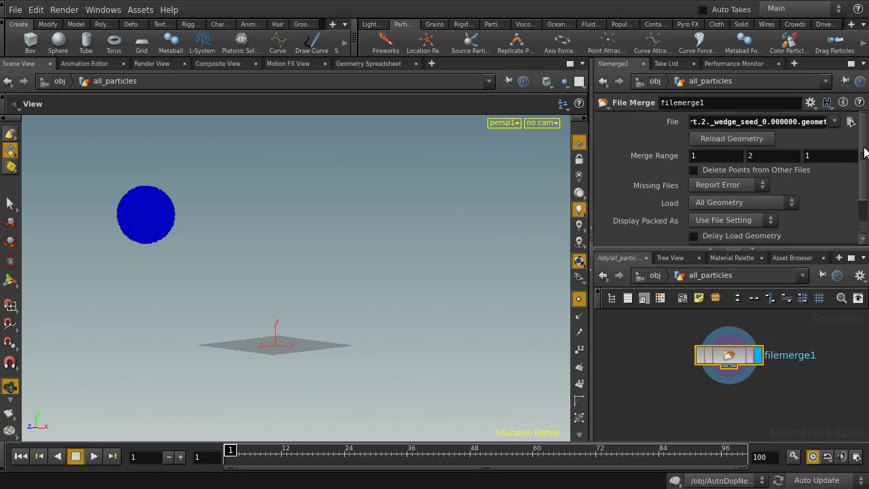
{"action": "left_click", "coordinate": [743, 124]}
{"action": "left_click", "coordinate": [771, 121]}
{"action": "key", "text": "BackSpace"}
{"action": "key", "text": "BackSpace"}
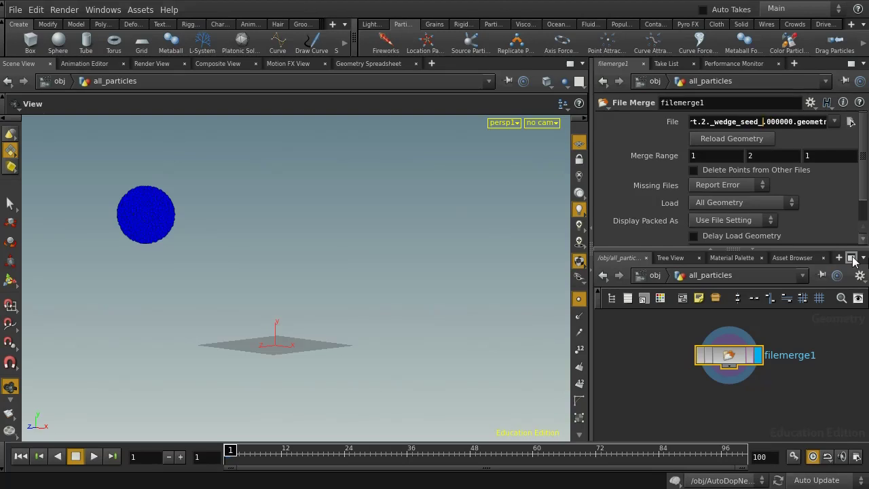
{"action": "type", "text": "$SLICE"}
{"action": "key", "text": "Return"}
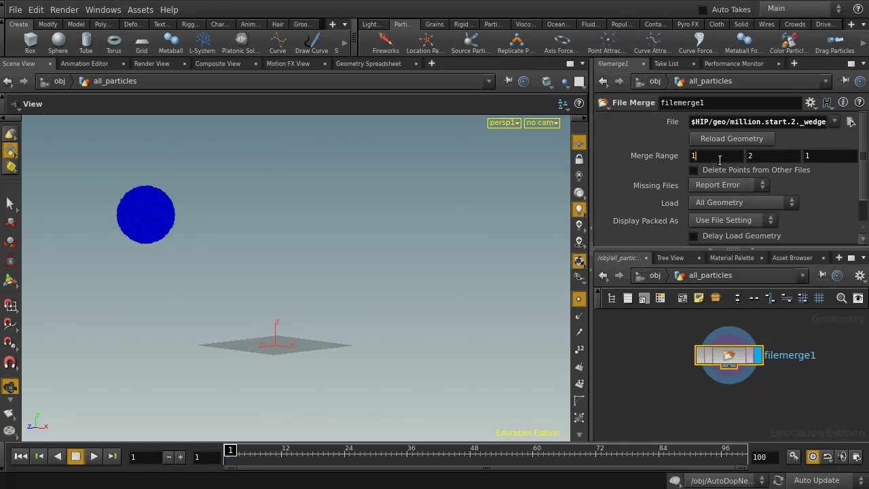
Step: Set the File Merge node's Merge Range to run from 0 to 9
{"action": "key", "text": "BackSpace"}
{"action": "type", "text": "0"}
{"action": "left_click", "coordinate": [765, 156]}
Step: Scrub the timeline to frame 84 and examine the merged particles, filemerge1's node information and its remaining parameters
{"action": "middle_click", "coordinate": [726, 360]}
{"action": "left_click_drag", "start_coordinate": [610, 450], "coordinate": [664, 430]}
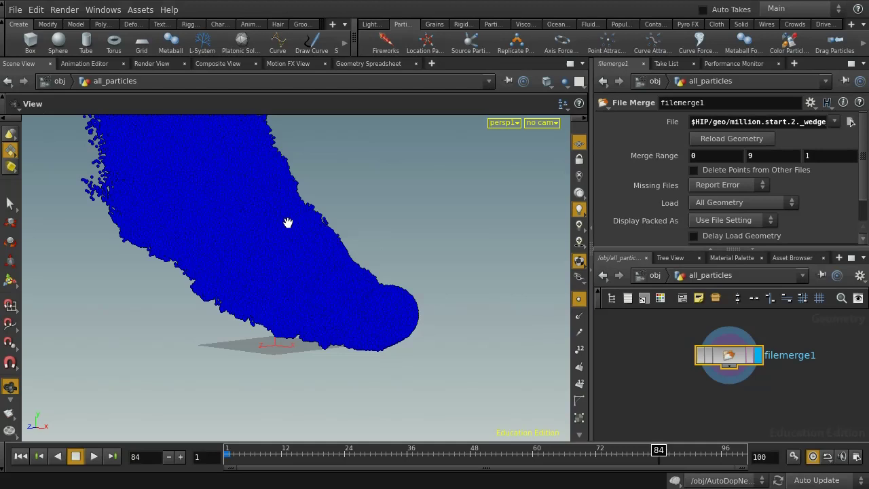
{"action": "middle_click", "coordinate": [731, 364]}
{"action": "scroll", "coordinate": [865, 214], "scroll_direction": "down", "scroll_amount": 1}
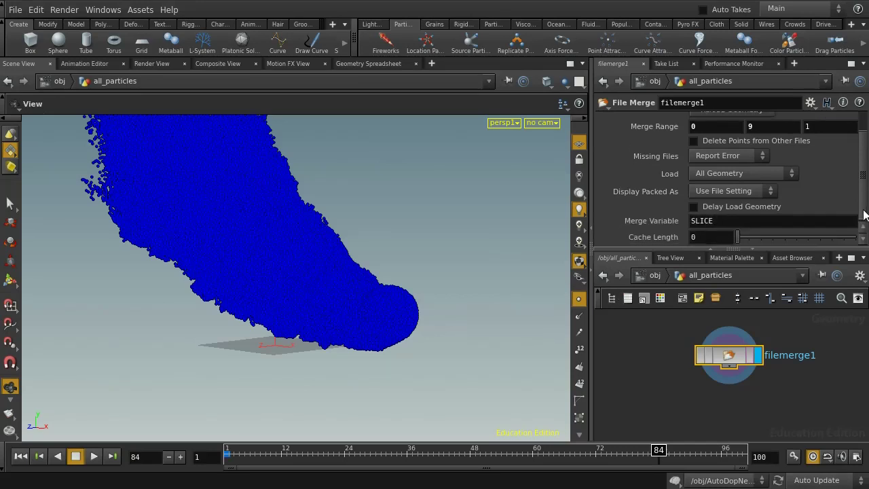
{"action": "scroll", "coordinate": [864, 214], "scroll_direction": "up", "scroll_amount": 1}
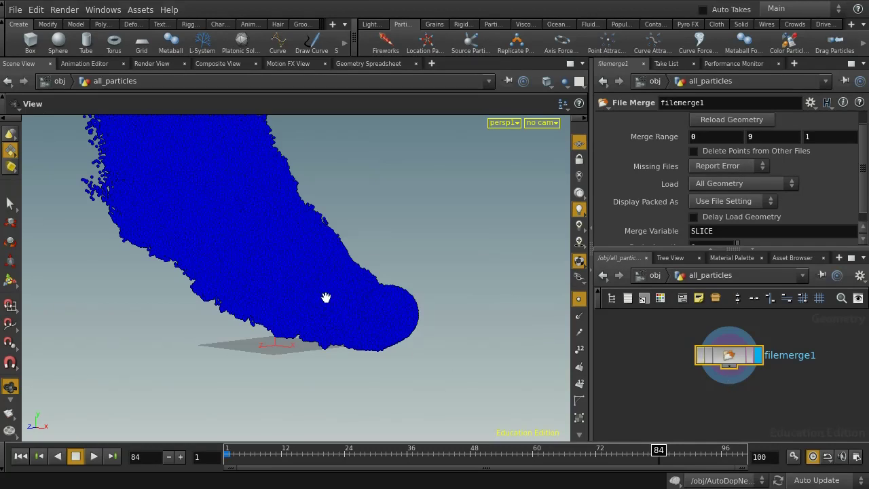
Step: Set the File Merge node's Load option to Packed Disk Primitive and inspect filemerge1's node information
{"action": "left_click", "coordinate": [795, 183]}
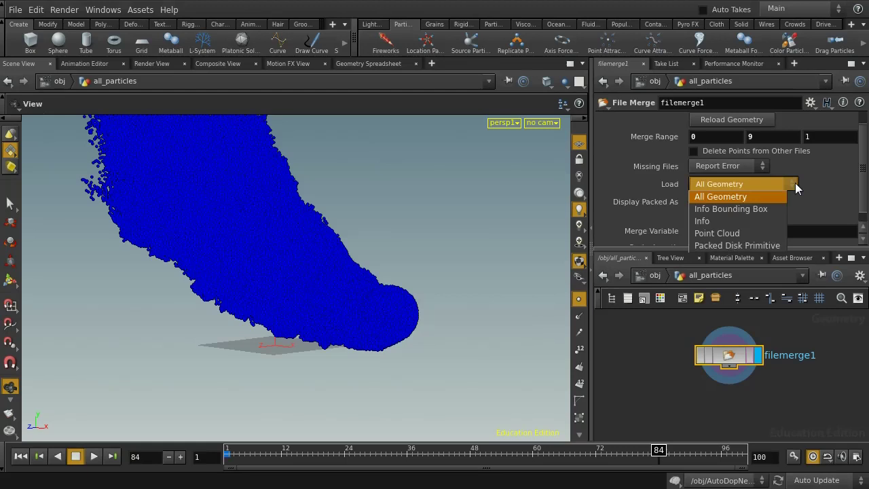
{"action": "left_click", "coordinate": [764, 245]}
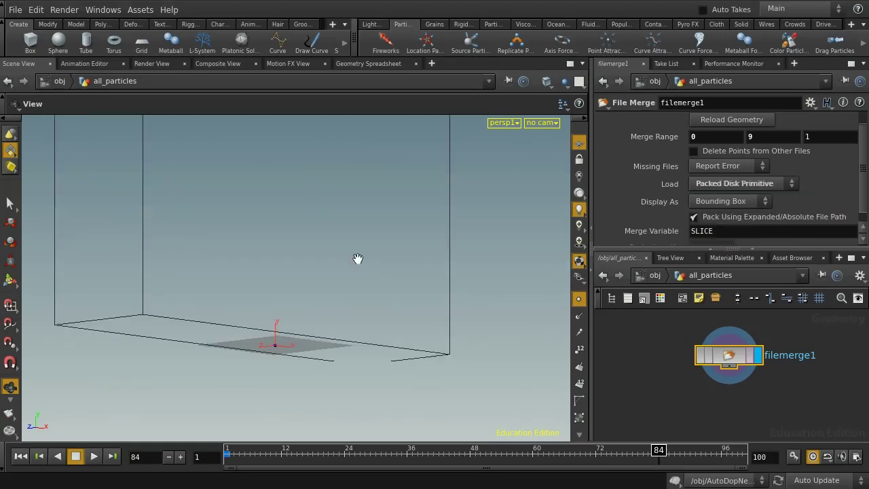
{"action": "middle_click", "coordinate": [734, 356]}
{"action": "left_click", "coordinate": [728, 250]}
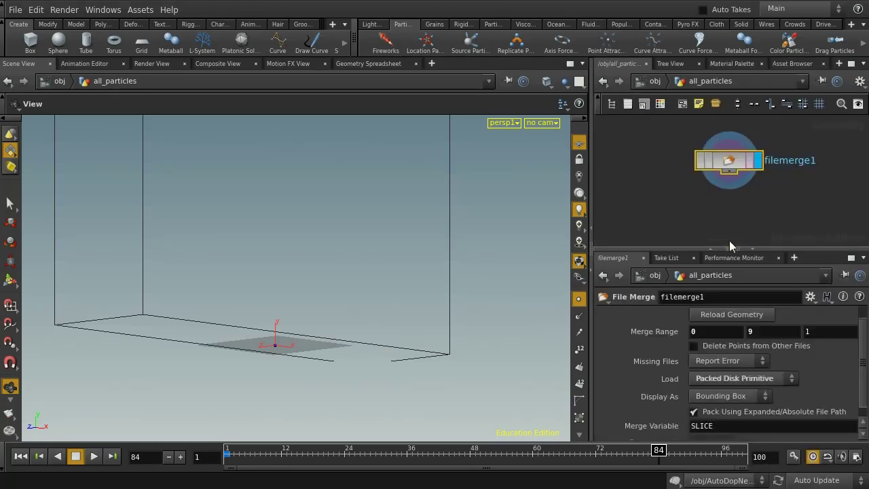
{"action": "middle_click", "coordinate": [731, 165]}
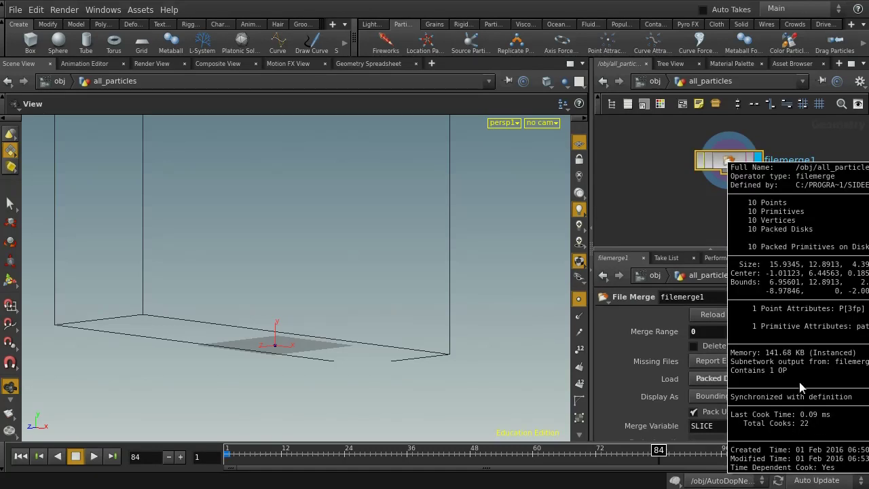
{"action": "mouse_move", "coordinate": [762, 354]}
{"action": "middle_mouse_down"}
{"action": "mouse_move", "coordinate": [775, 344]}
{"action": "mouse_move", "coordinate": [791, 354]}
{"action": "mouse_move", "coordinate": [778, 357]}
{"action": "middle_mouse_up"}
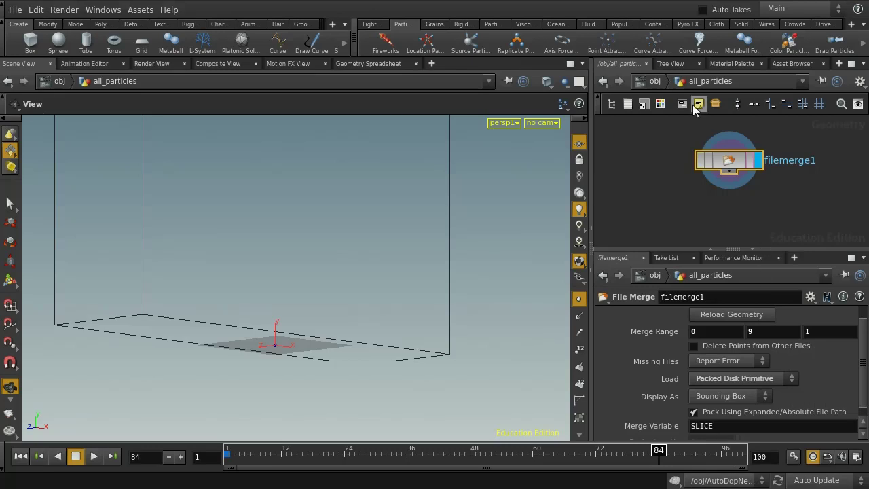
{"action": "left_click", "coordinate": [731, 250]}
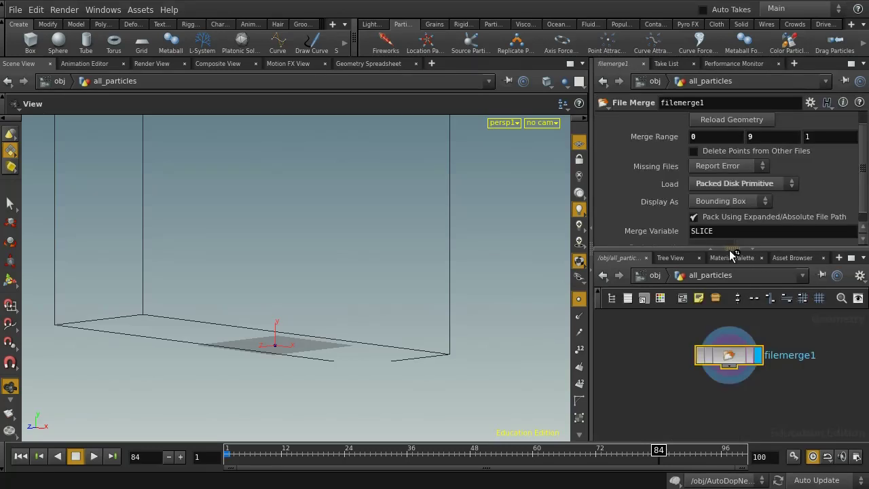
Step: Return to the object level and add the Constant utility material from the material library to /shop
{"action": "left_click", "coordinate": [654, 275]}
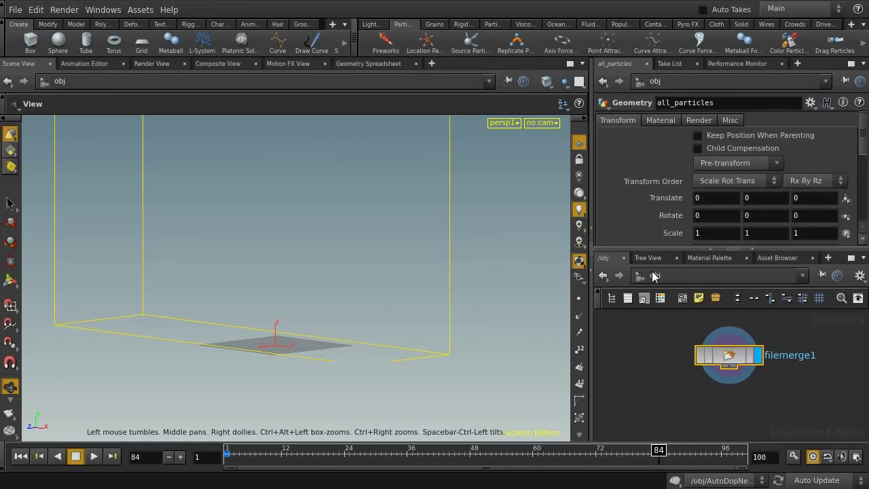
{"action": "left_click", "coordinate": [708, 257]}
{"action": "left_click_drag", "start_coordinate": [688, 296], "coordinate": [684, 349]}
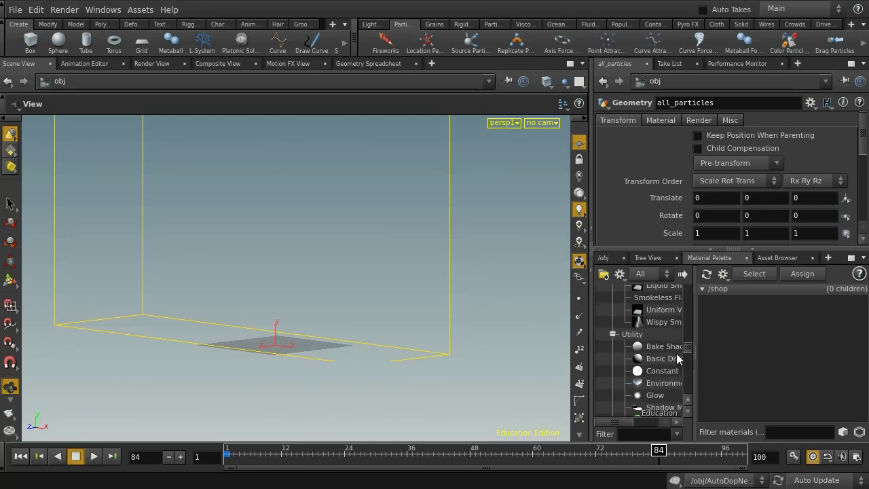
{"action": "left_click", "coordinate": [670, 372]}
{"action": "left_click", "coordinate": [685, 274]}
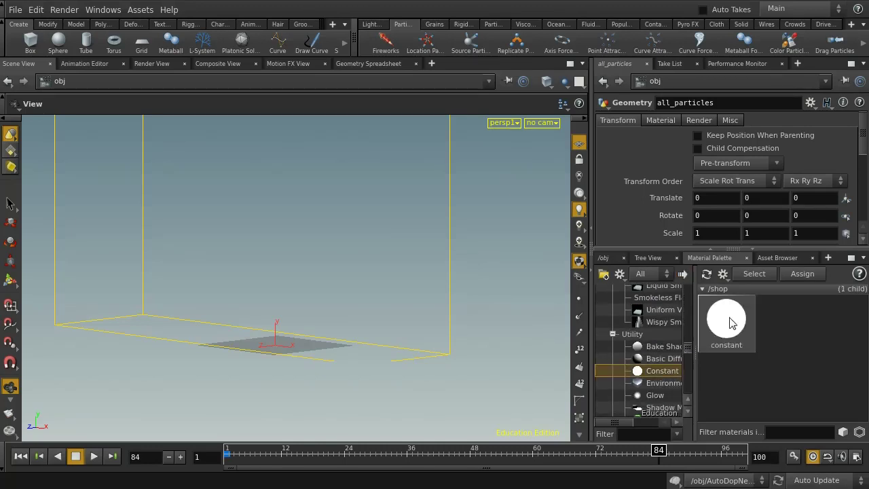
Step: Set the constant material's Color to cyan with values 0, 0.9, 0.9
{"action": "left_click", "coordinate": [726, 320]}
{"action": "left_click", "coordinate": [710, 140]}
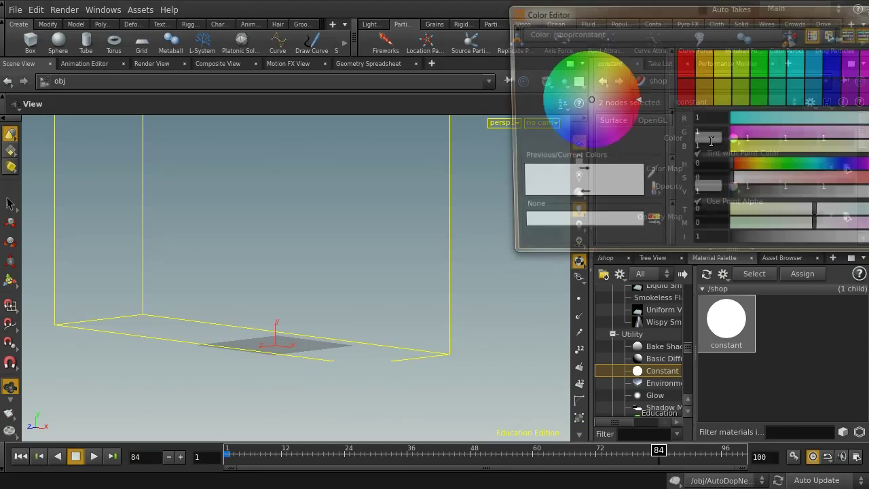
{"action": "left_click", "coordinate": [797, 63]}
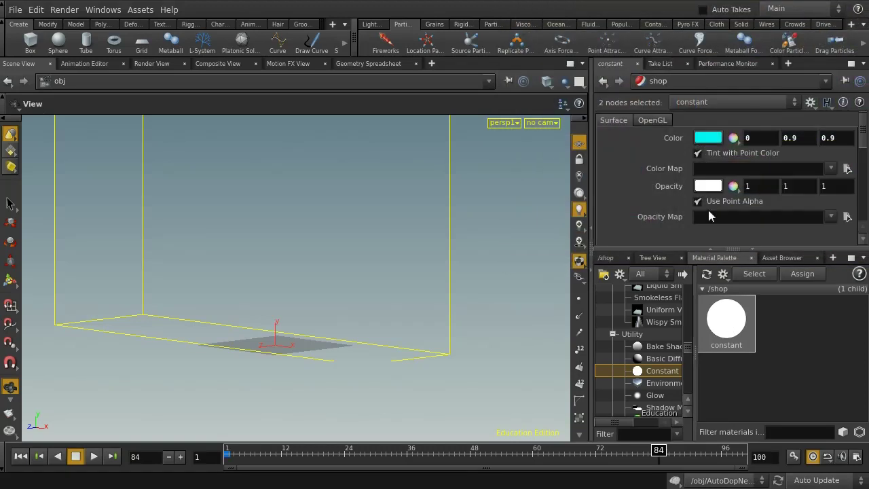
Step: Go back to the obj network and assign /shop/constant as the all_particles object's material
{"action": "left_click", "coordinate": [606, 258]}
{"action": "left_click", "coordinate": [675, 271]}
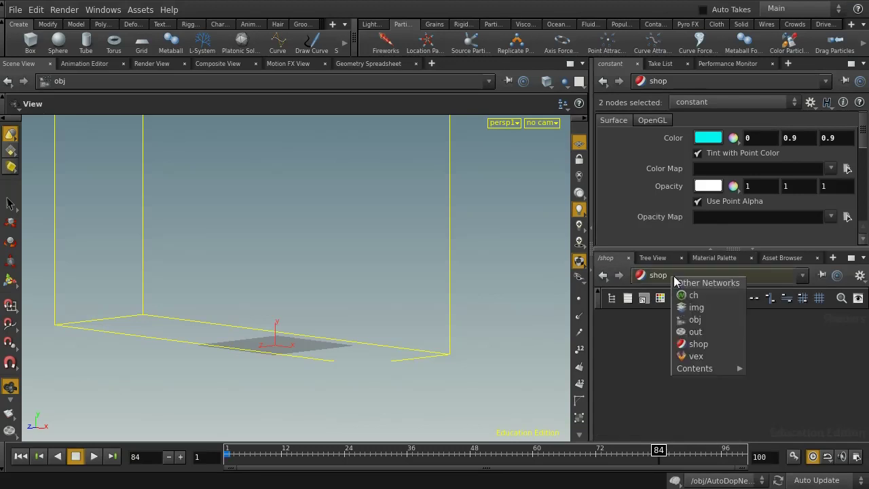
{"action": "left_click", "coordinate": [694, 320]}
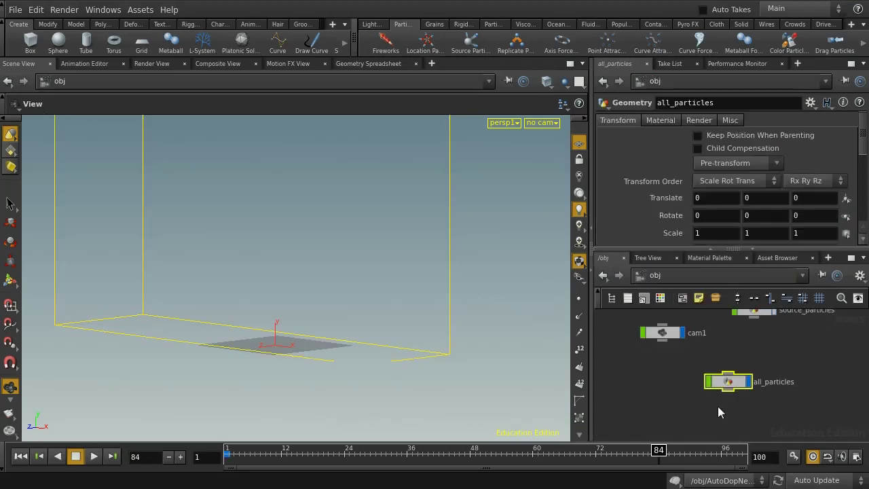
{"action": "middle_click_drag", "start_coordinate": [751, 344], "coordinate": [746, 365]}
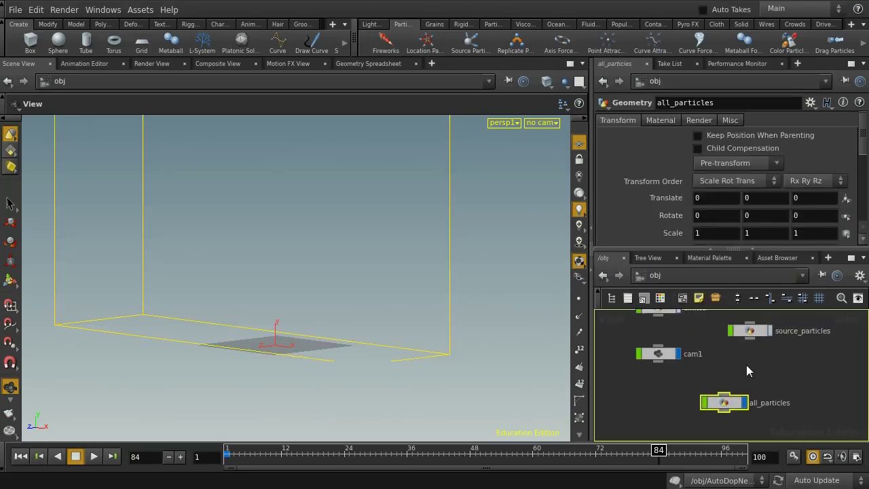
{"action": "left_click", "coordinate": [667, 119]}
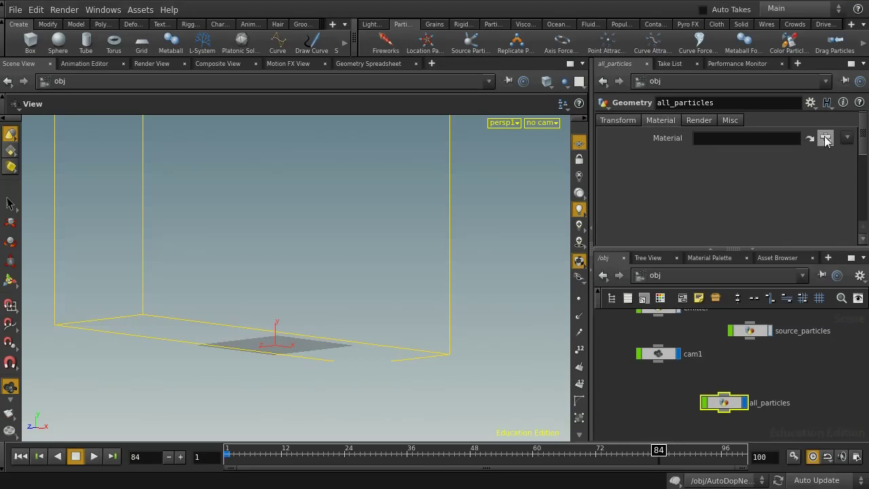
{"action": "left_click", "coordinate": [825, 138]}
{"action": "left_click", "coordinate": [560, 129]}
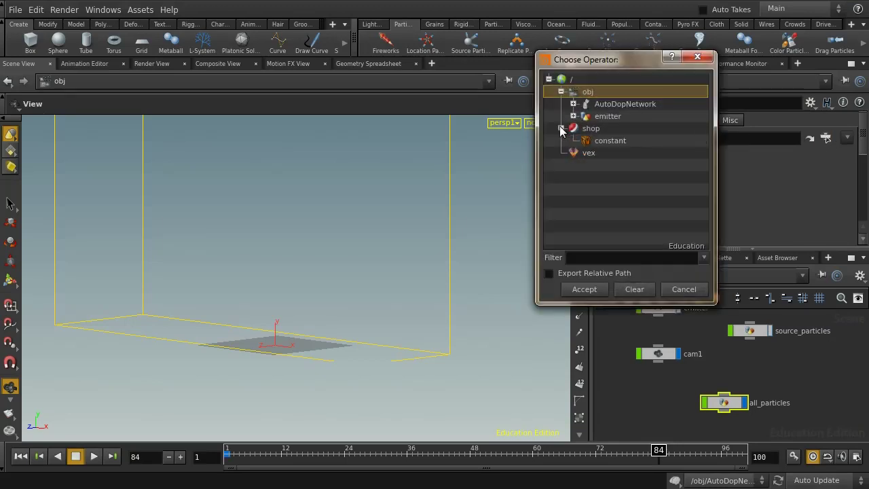
{"action": "left_click", "coordinate": [611, 140]}
{"action": "left_click", "coordinate": [584, 290]}
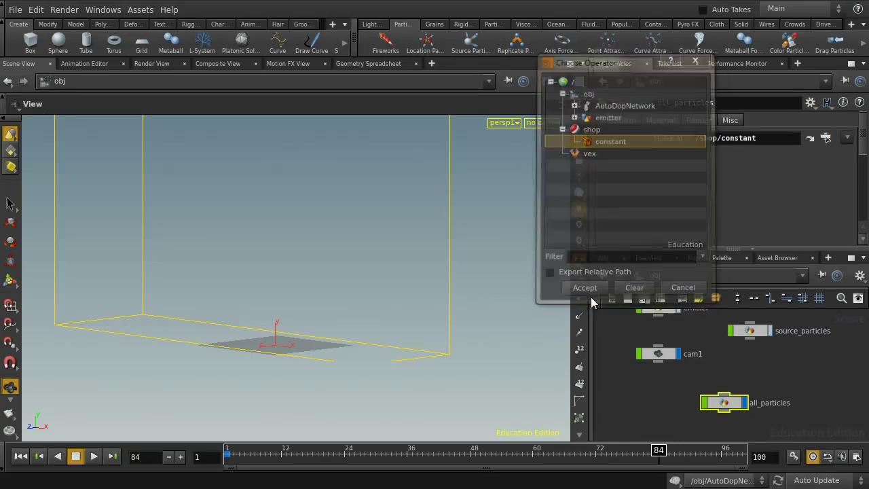
Step: Add a Mantra render node below wedge1 in the out network
{"action": "left_click", "coordinate": [686, 278]}
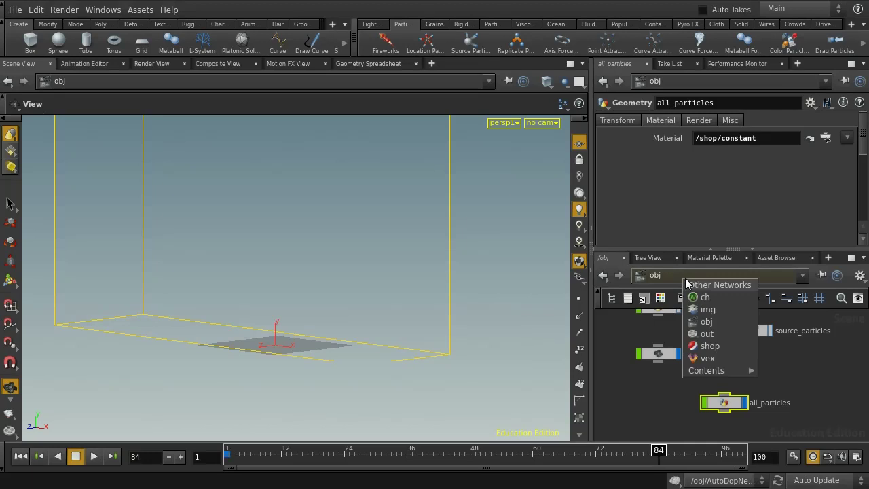
{"action": "left_click", "coordinate": [707, 334]}
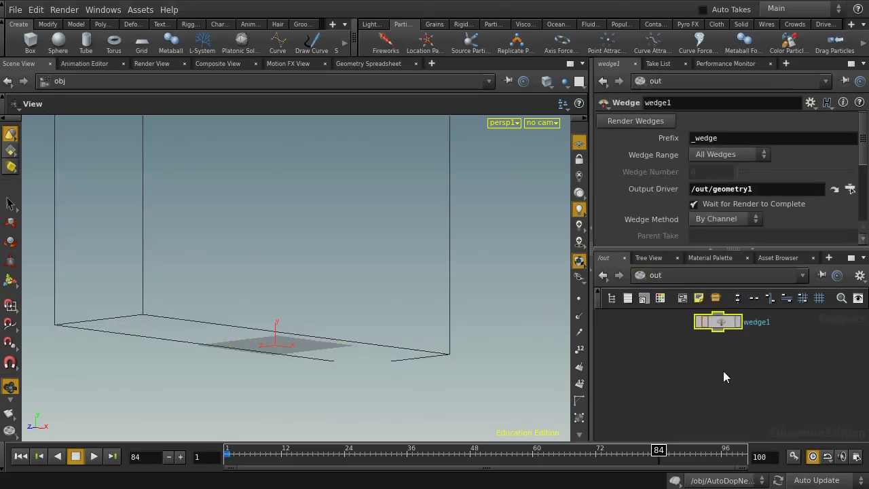
{"action": "key", "text": "Tab"}
{"action": "type", "text": "mant"}
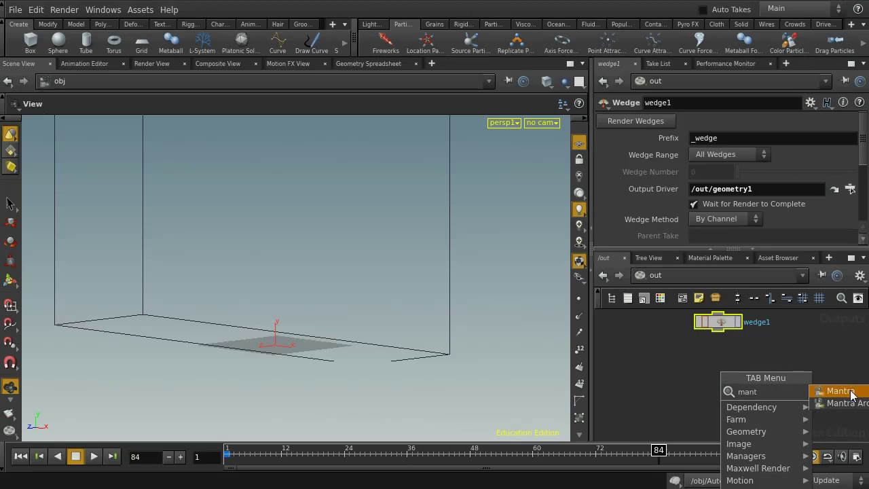
{"action": "left_click", "coordinate": [853, 391]}
{"action": "left_click", "coordinate": [723, 367]}
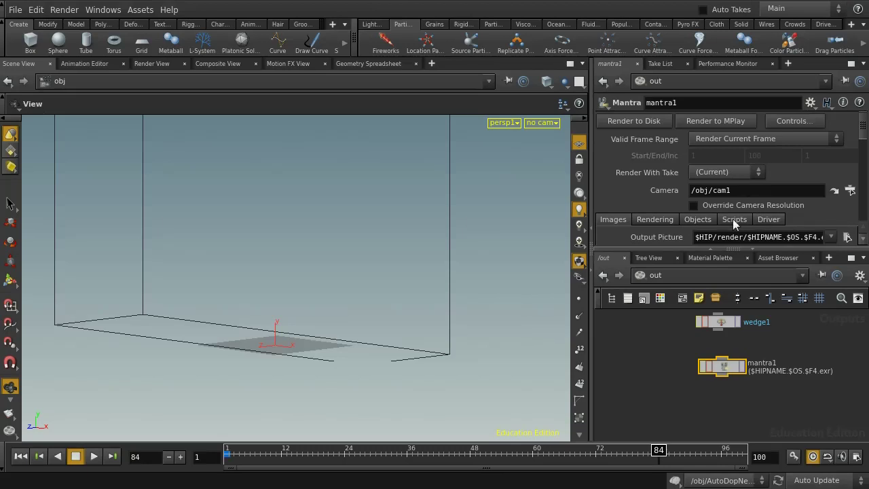
Step: Set the Mantra node's Rendering Engine to Micropolygon Rendering
{"action": "left_click", "coordinate": [654, 223]}
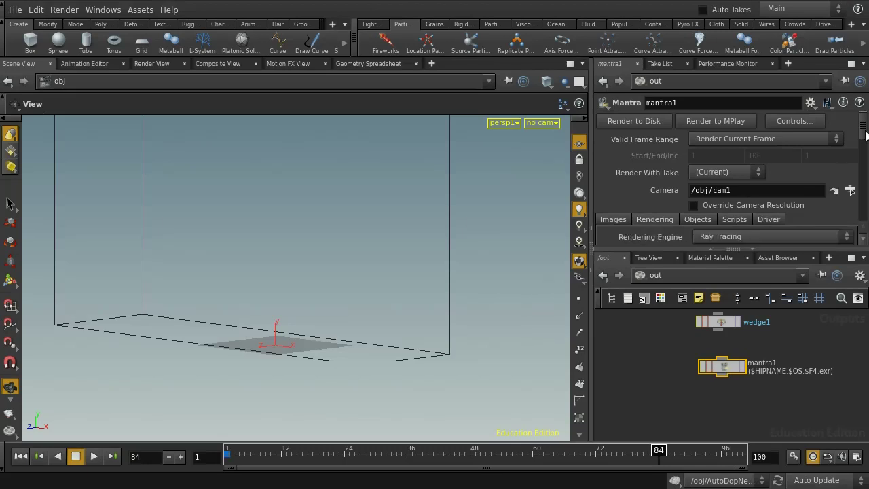
{"action": "left_click_drag", "start_coordinate": [864, 135], "coordinate": [866, 153]}
{"action": "left_click", "coordinate": [849, 159]}
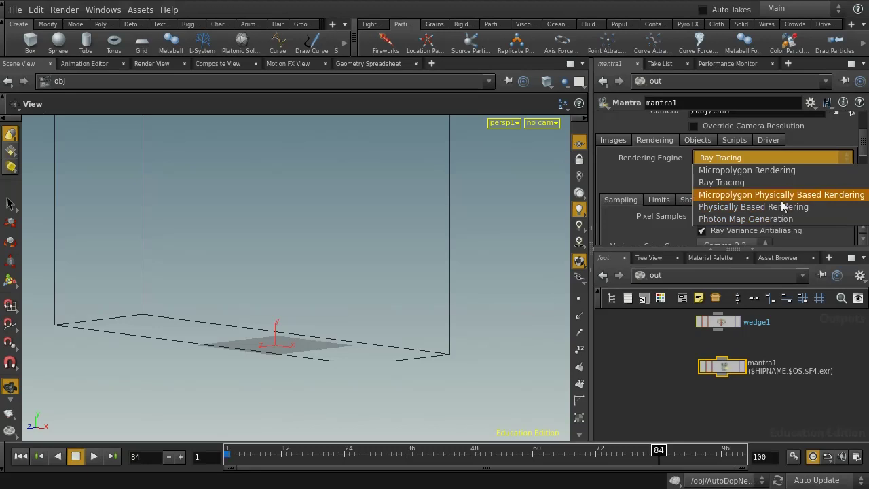
{"action": "left_click", "coordinate": [781, 169]}
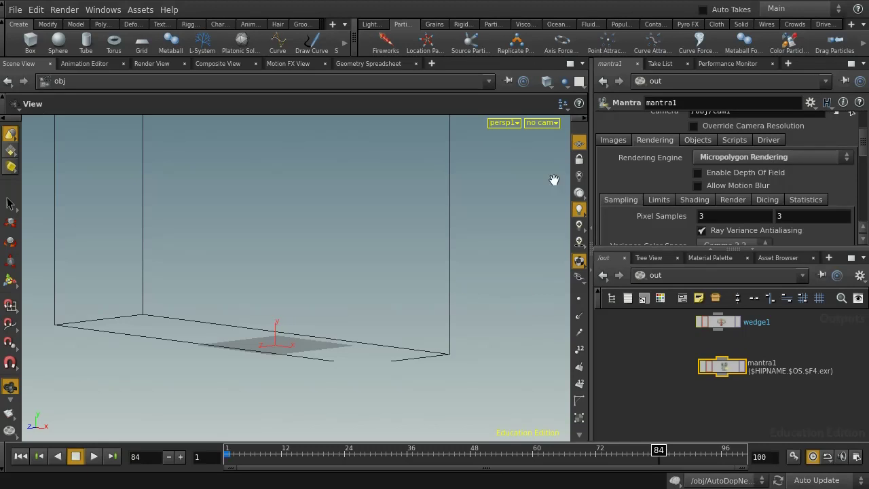
Step: Look through cam1 in the viewport and move the timeline to frame 85
{"action": "right_click_drag", "start_coordinate": [487, 235], "coordinate": [454, 181]}
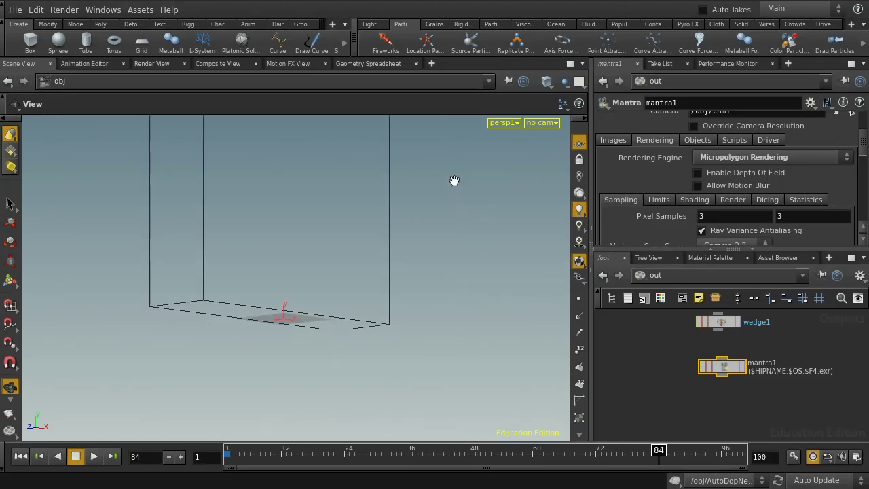
{"action": "middle_click_drag", "start_coordinate": [454, 181], "coordinate": [501, 252]}
{"action": "left_click", "coordinate": [547, 126]}
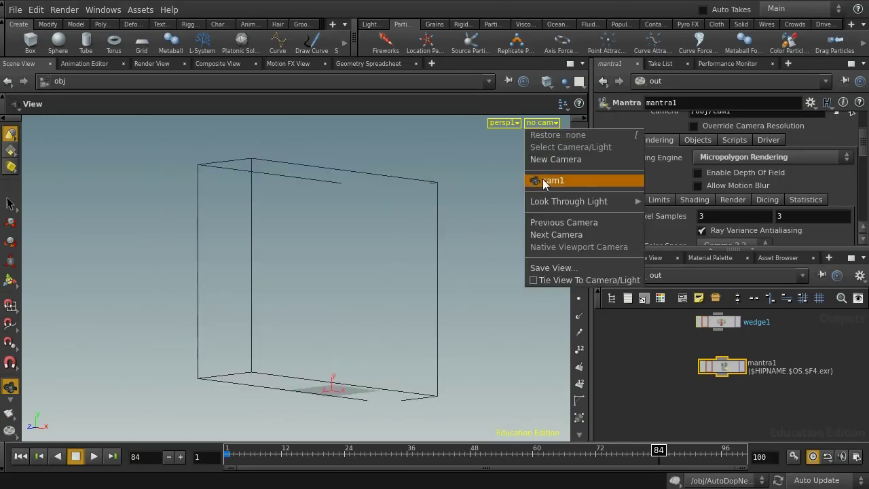
{"action": "left_click", "coordinate": [542, 180]}
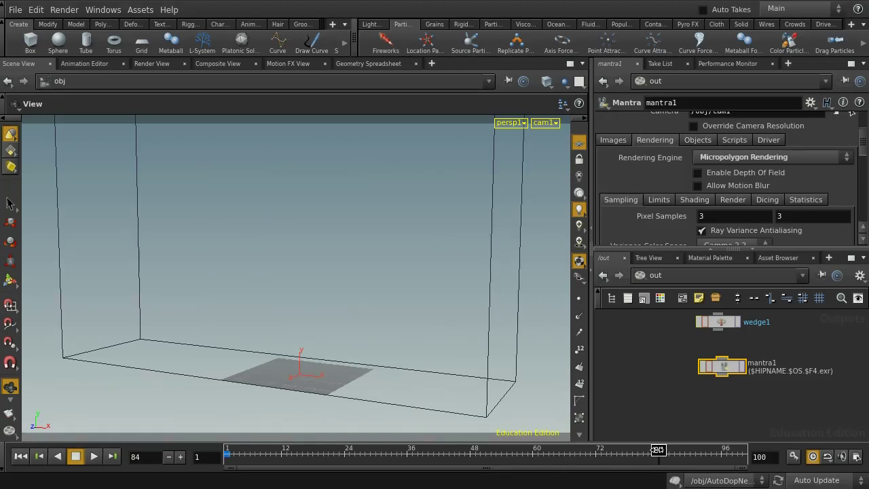
{"action": "left_click", "coordinate": [664, 450]}
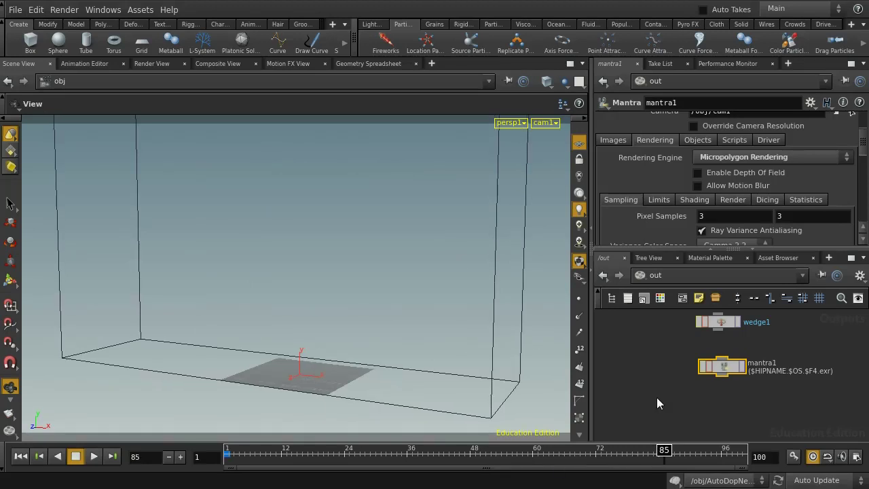
Step: Render the current frame with /out/mantra1 in the Render View
{"action": "left_click", "coordinate": [144, 62]}
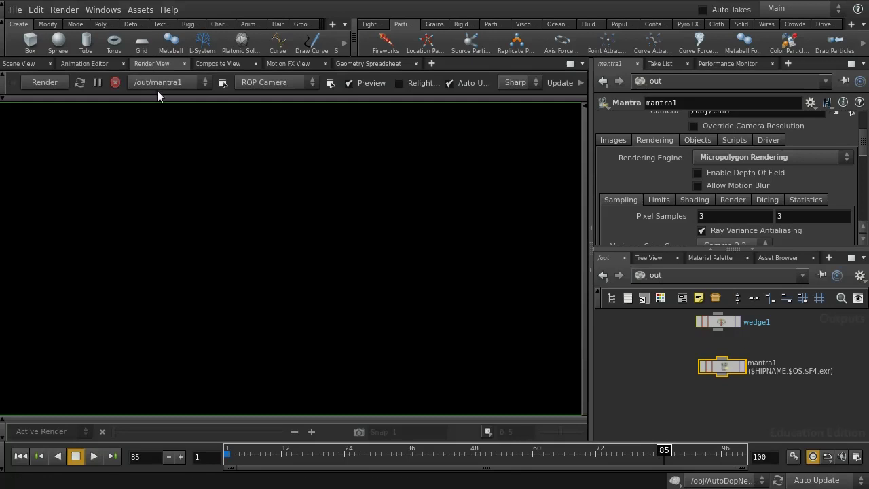
{"action": "left_click", "coordinate": [158, 86]}
{"action": "left_click", "coordinate": [162, 98]}
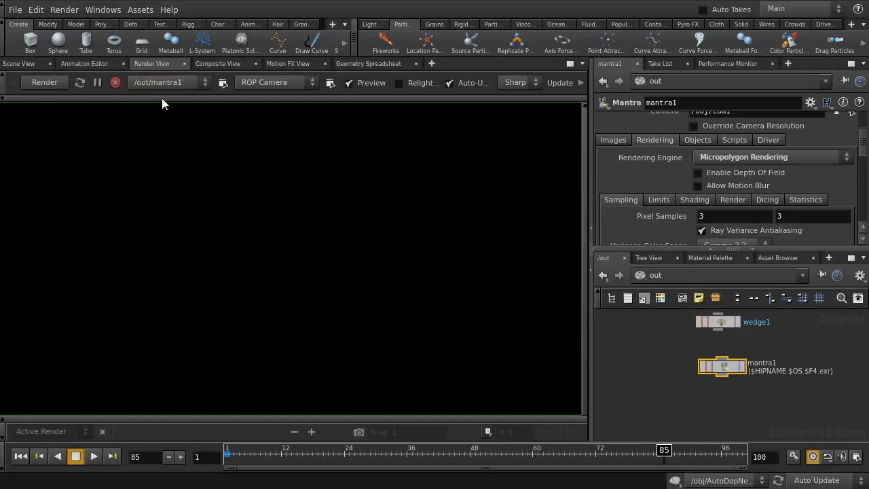
{"action": "left_click", "coordinate": [41, 85]}
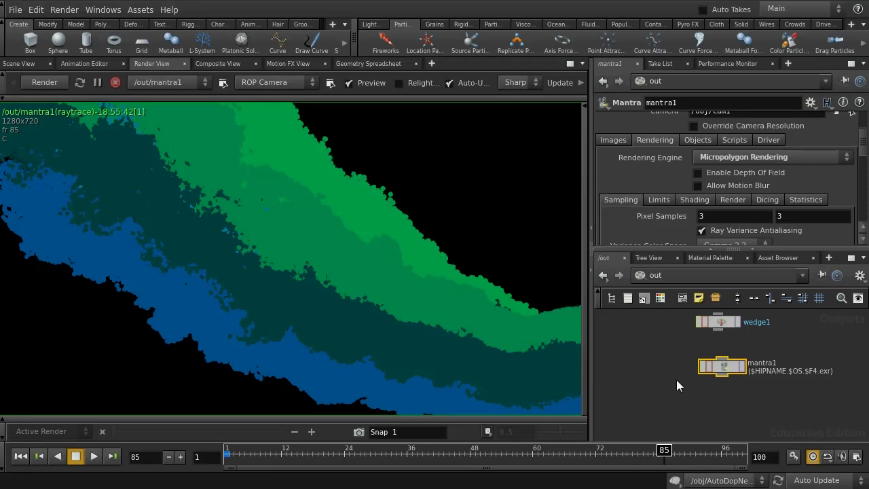
Step: Set the all_particles object's geometry rendering to Render Only Points, with its points rendered as Circles
{"action": "key", "text": "h"}
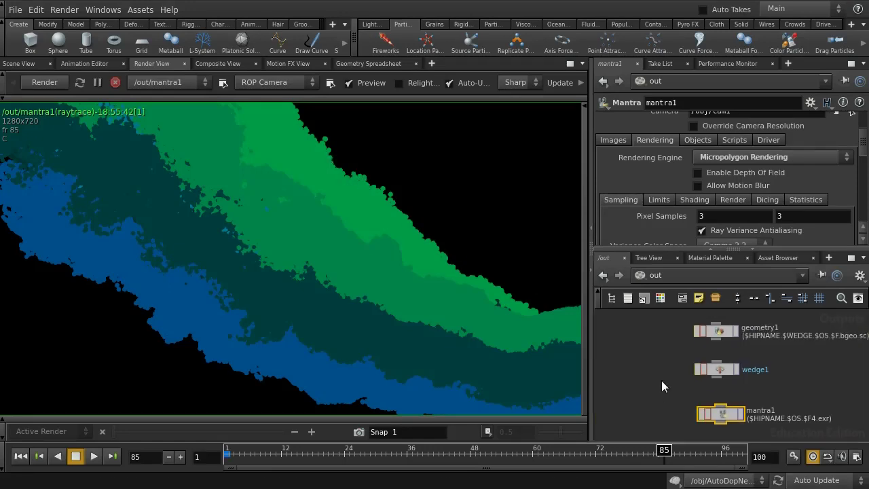
{"action": "left_click", "coordinate": [633, 283]}
{"action": "left_click", "coordinate": [668, 321]}
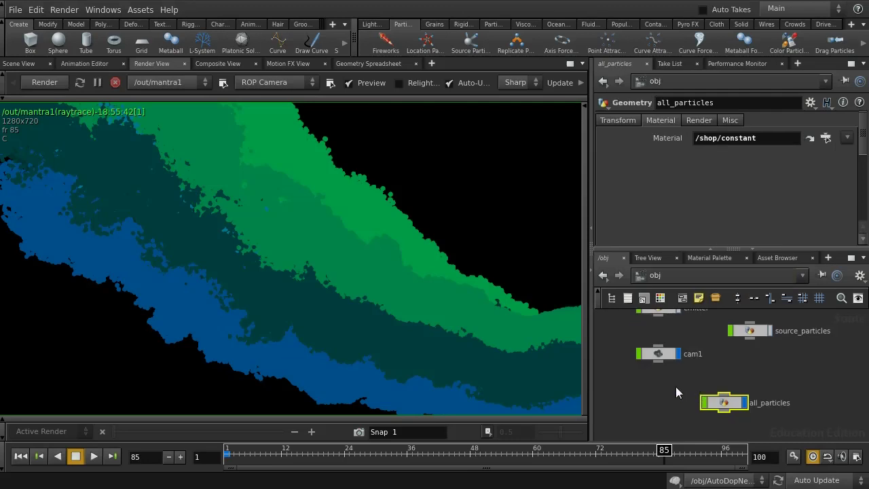
{"action": "left_click_drag", "start_coordinate": [735, 411], "coordinate": [751, 356]}
{"action": "left_click", "coordinate": [722, 121]}
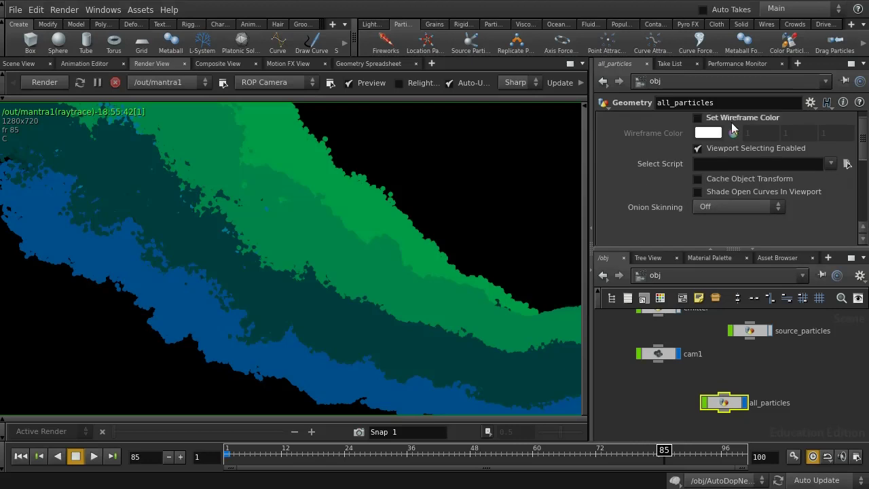
{"action": "left_click", "coordinate": [705, 121]}
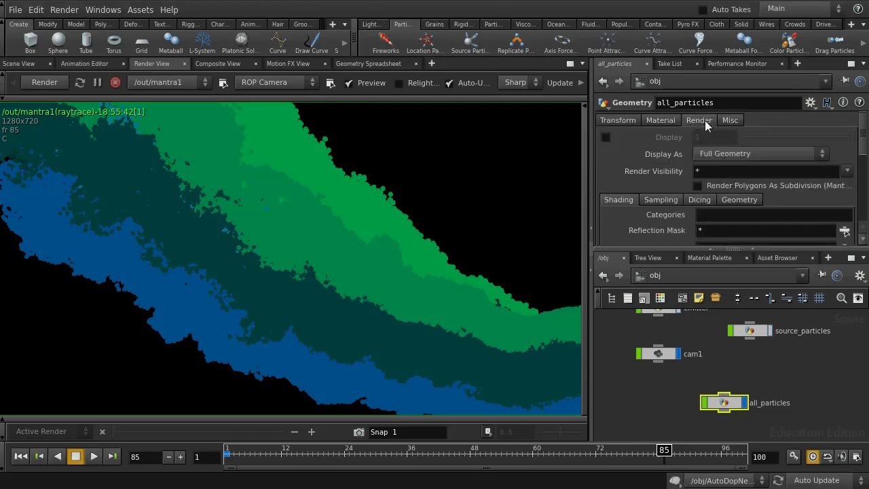
{"action": "scroll", "coordinate": [734, 187], "scroll_direction": "down", "scroll_amount": 1}
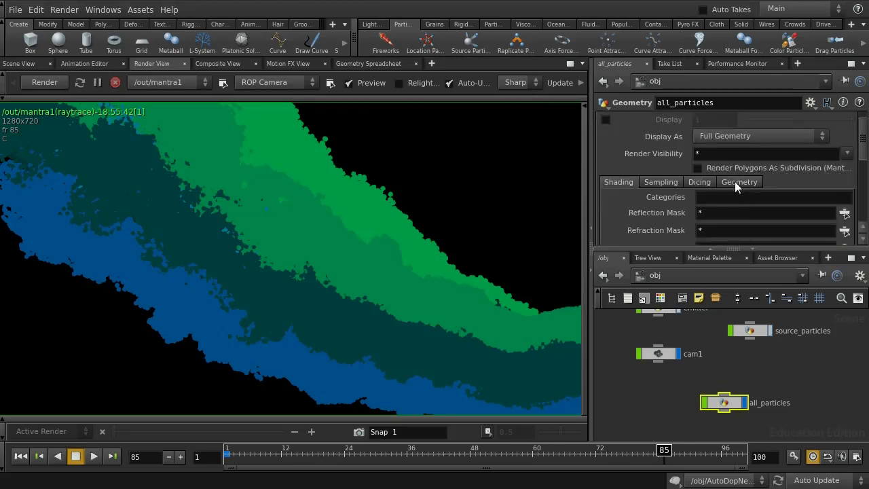
{"action": "left_click", "coordinate": [734, 181]}
{"action": "scroll", "coordinate": [753, 172], "scroll_direction": "down", "scroll_amount": 5}
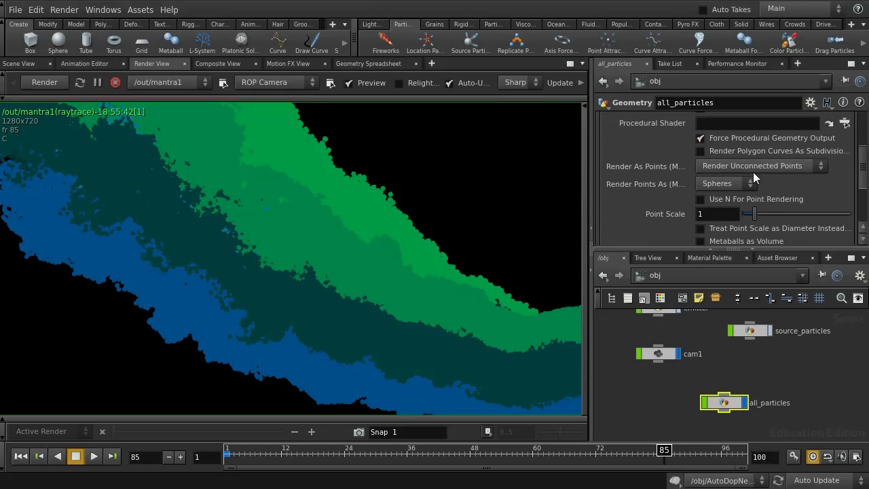
{"action": "scroll", "coordinate": [753, 176], "scroll_direction": "down", "scroll_amount": 1}
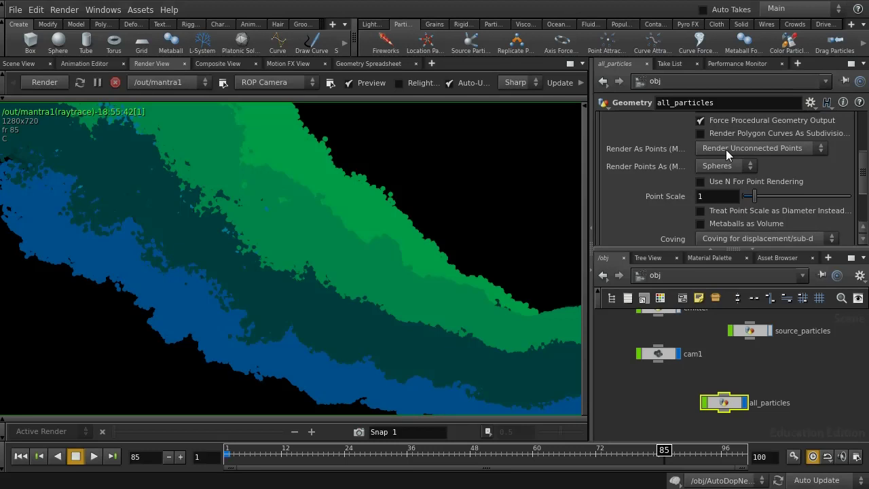
{"action": "left_click", "coordinate": [725, 149]}
{"action": "left_click", "coordinate": [726, 173]}
{"action": "left_click", "coordinate": [749, 169]}
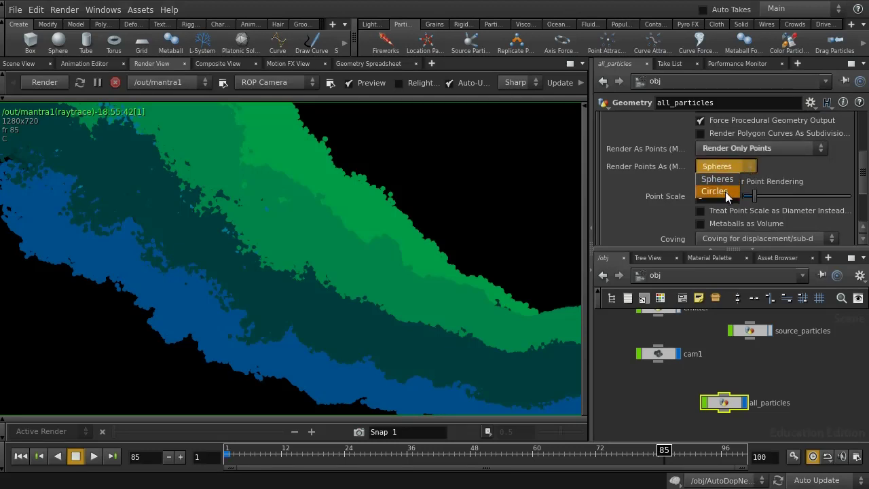
{"action": "left_click", "coordinate": [725, 191]}
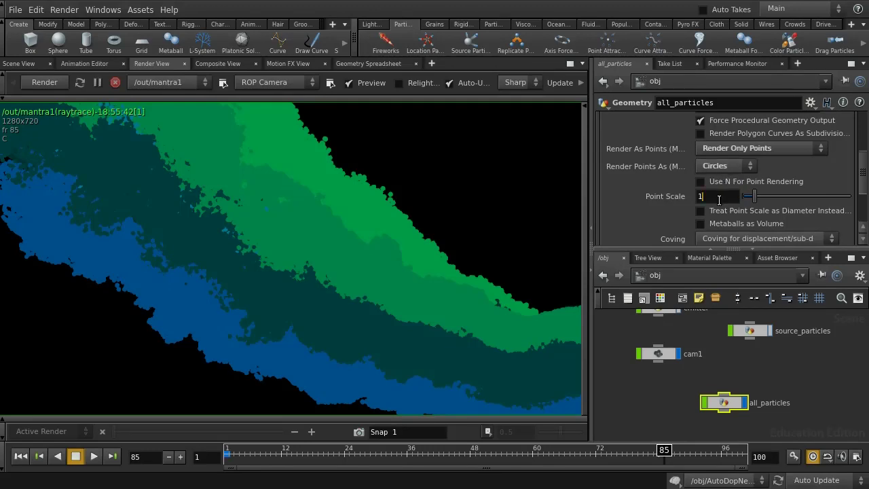
Step: Set the Point Scale of all_particles to .4 and render the frame again
{"action": "key", "text": "BackSpace"}
{"action": "type", "text": ".4"}
{"action": "key", "text": "Return"}
{"action": "left_click", "coordinate": [704, 194]}
{"action": "key", "text": "BackSpace"}
{"action": "left_click", "coordinate": [39, 83]}
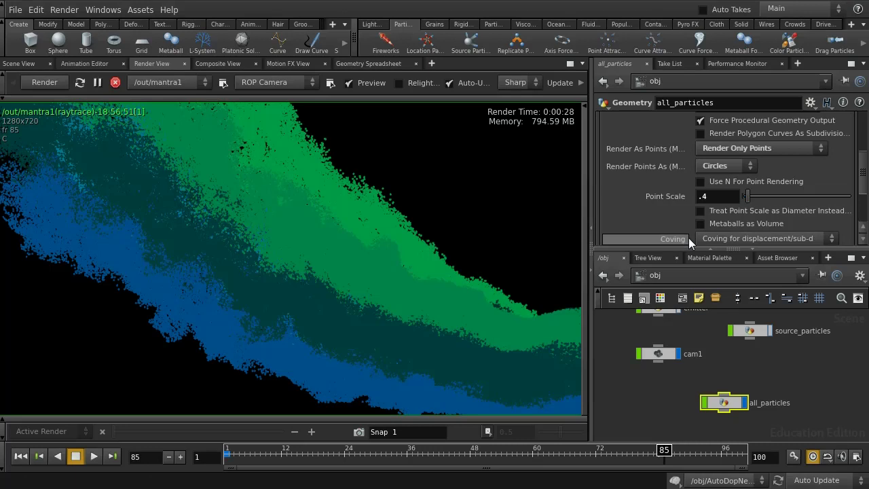
{"action": "mouse_move", "coordinate": [688, 238]}
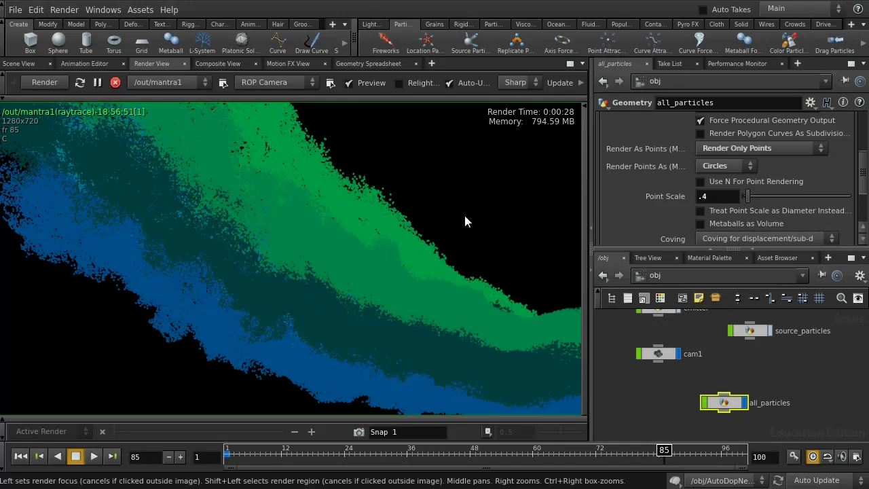
Step: Lower the Opacity of the constant material in the shop network to 0.1 in all three channels
{"action": "left_click", "coordinate": [685, 278]}
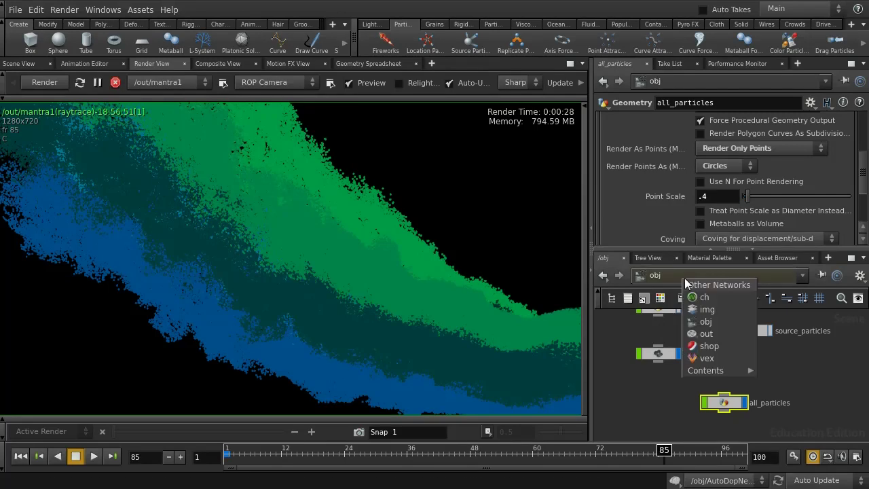
{"action": "left_click", "coordinate": [706, 347]}
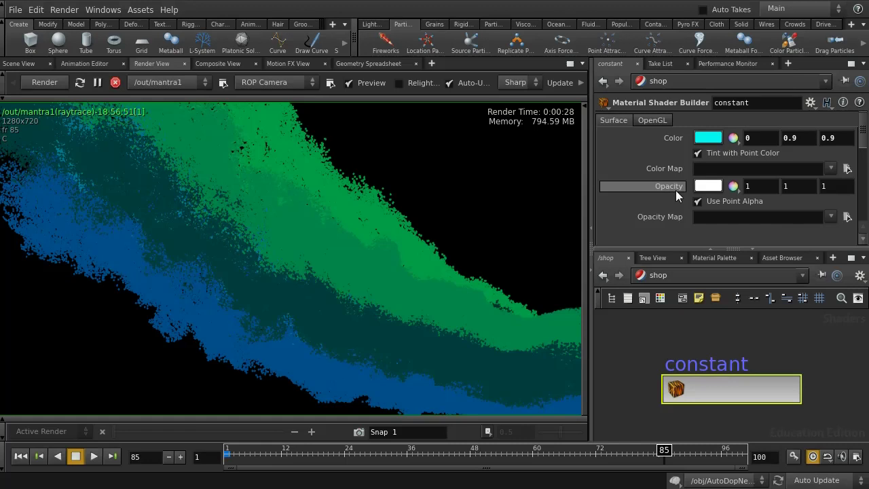
{"action": "mouse_move", "coordinate": [675, 190]}
{"action": "middle_mouse_down"}
{"action": "mouse_move", "coordinate": [615, 211]}
{"action": "mouse_move", "coordinate": [675, 194]}
{"action": "middle_mouse_up"}
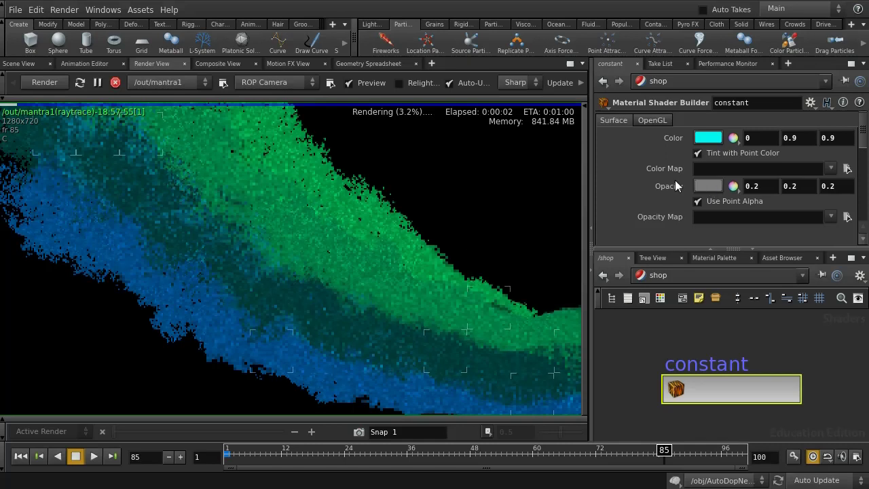
{"action": "middle_click_drag", "start_coordinate": [667, 184], "coordinate": [650, 189]}
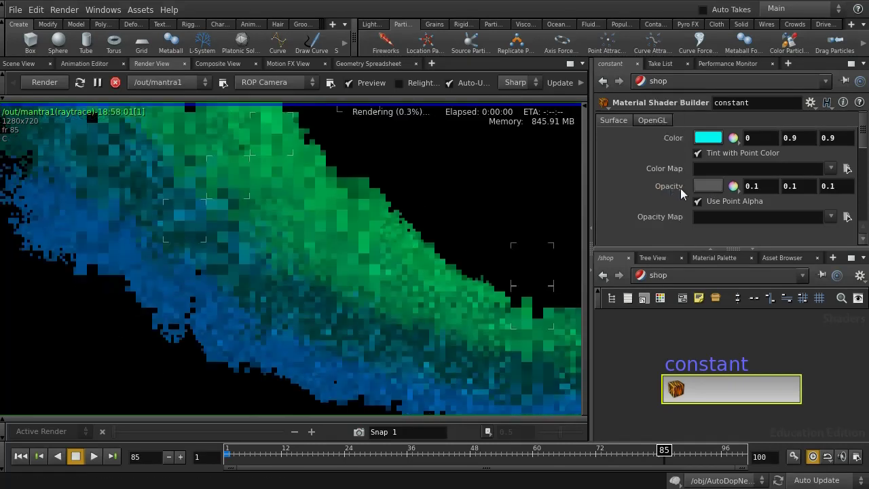